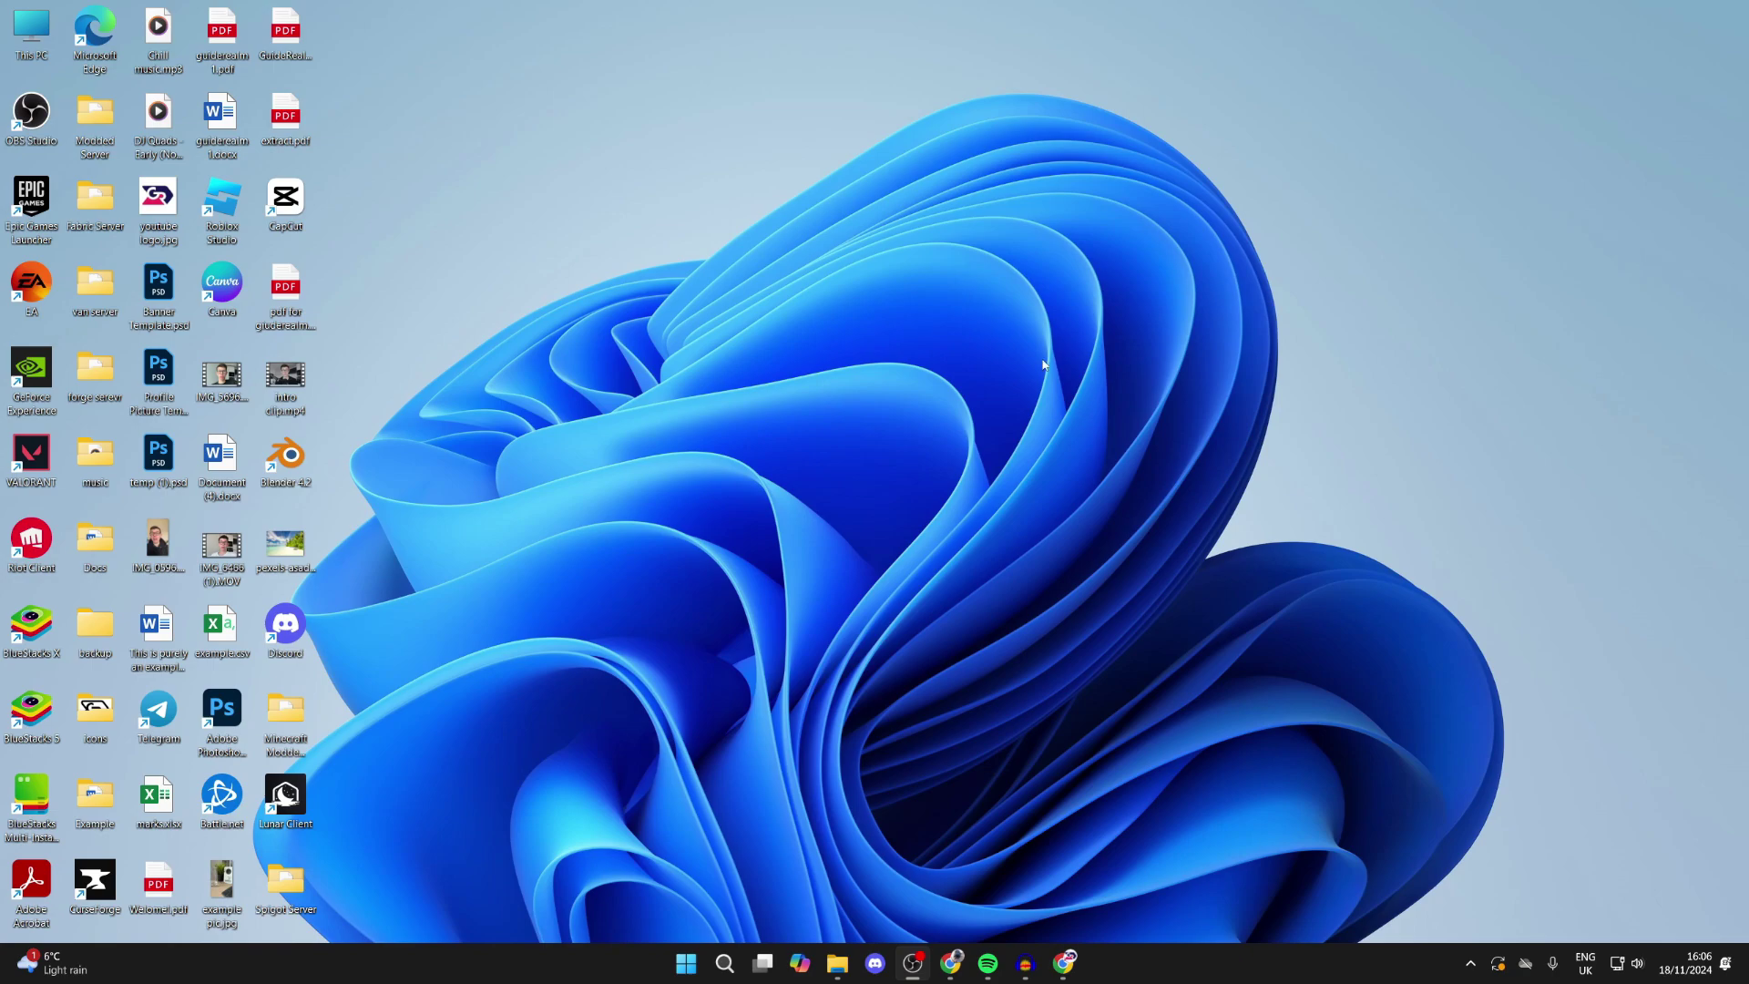
Step: Search Google in the browser for optifine and open the OptiFine site's downloads page
click(1063, 962)
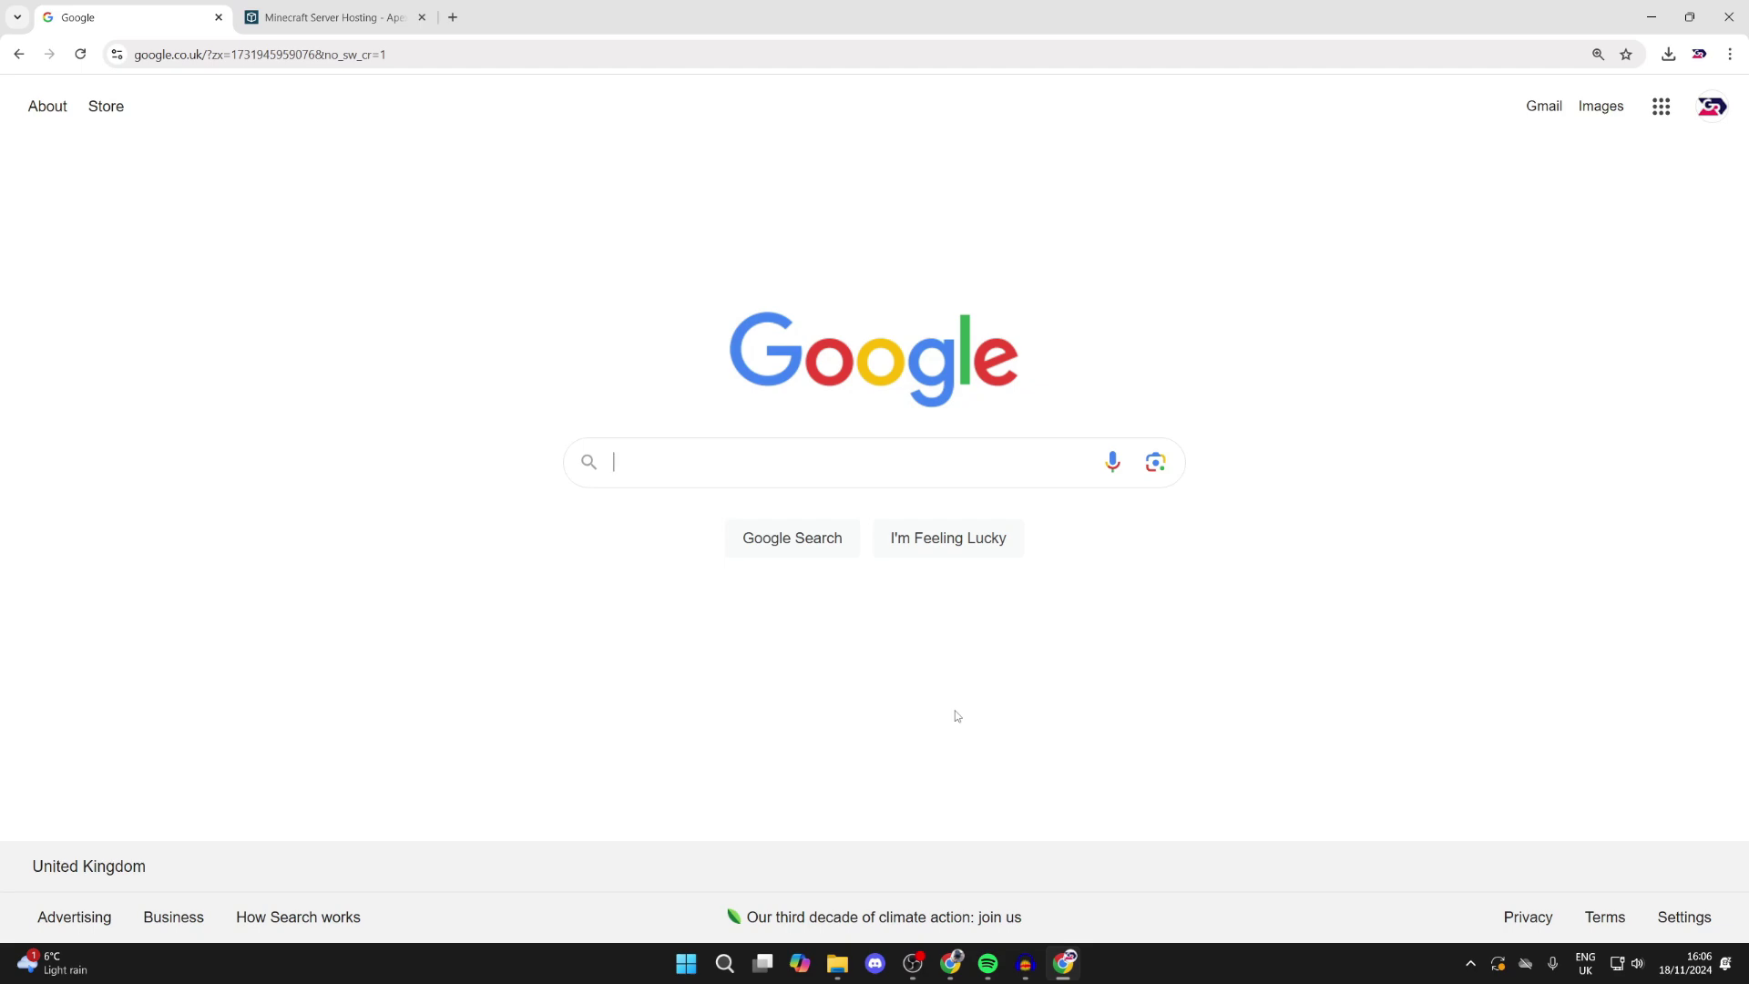
text(optifine)
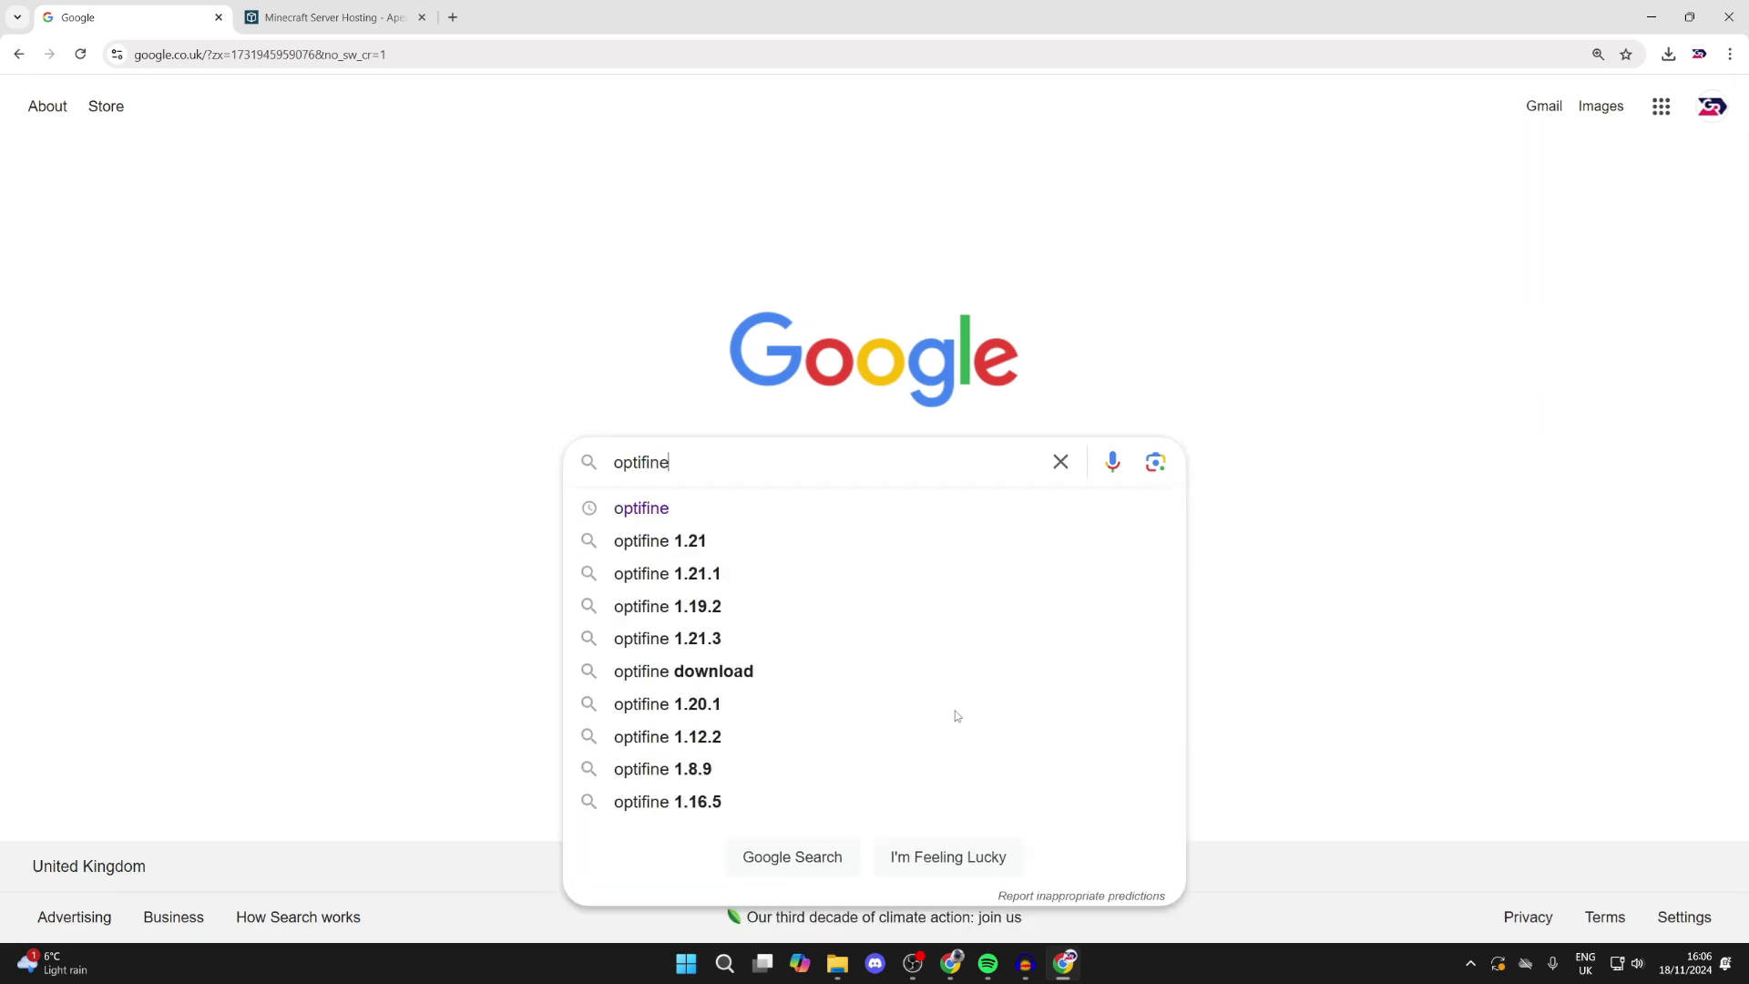
key(Return)
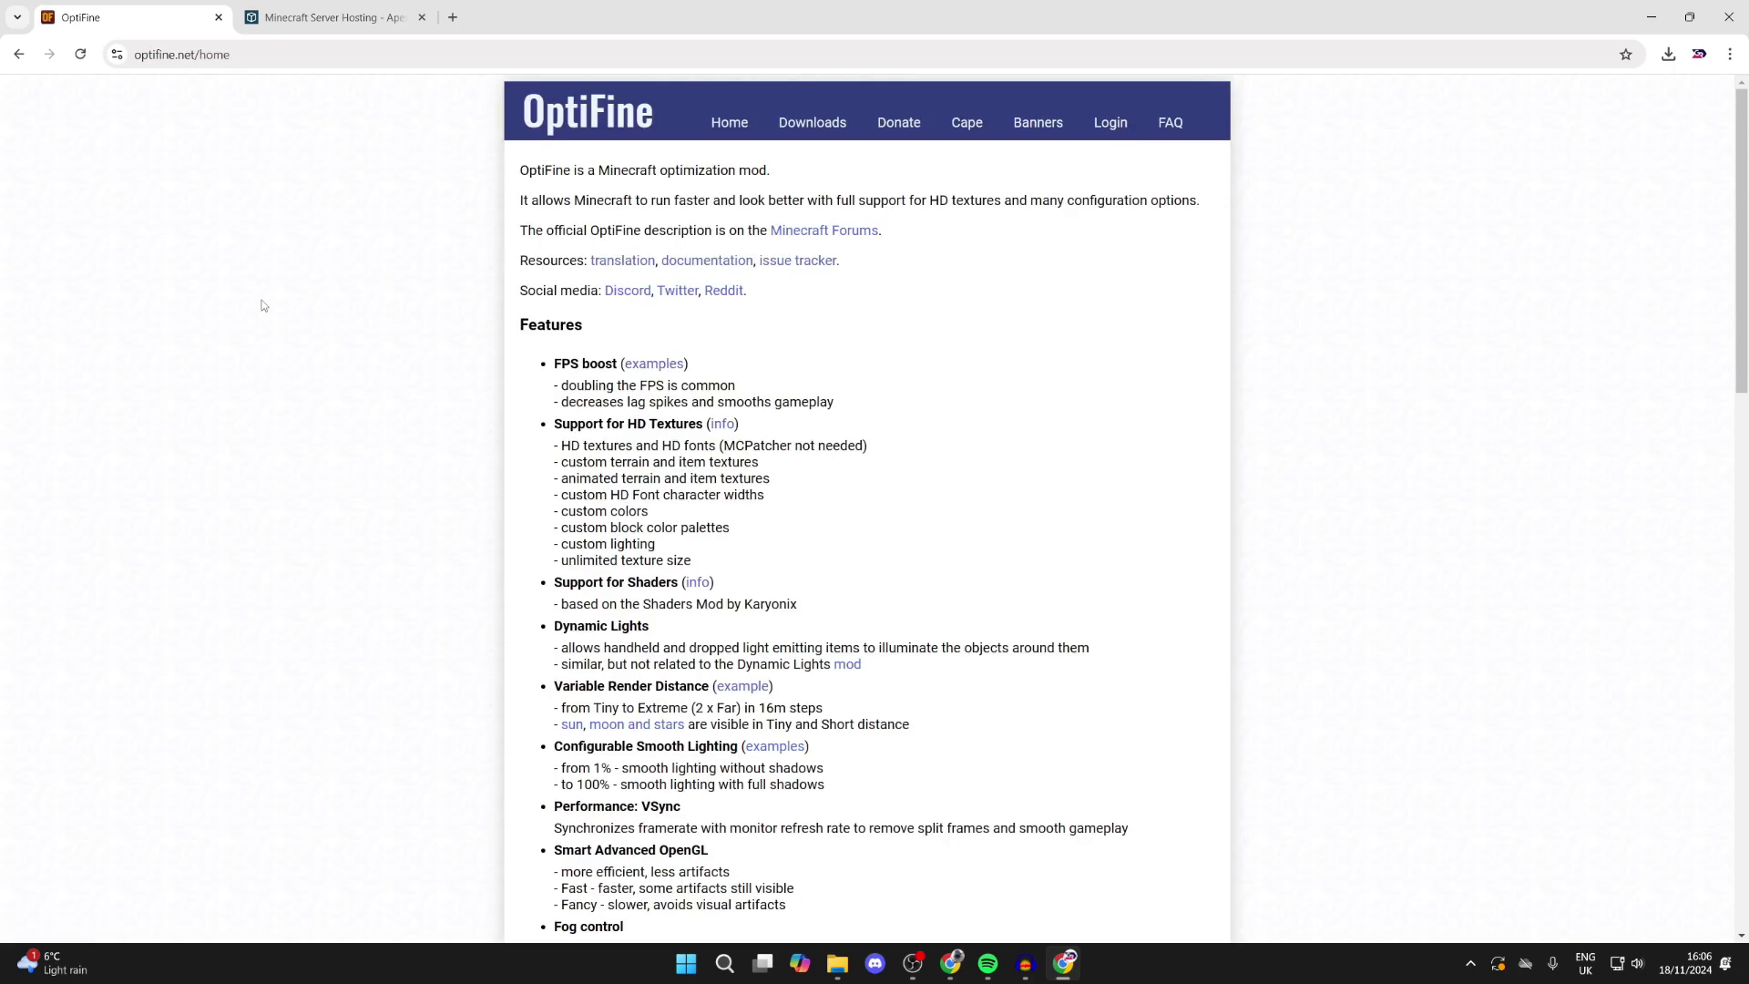
click(805, 137)
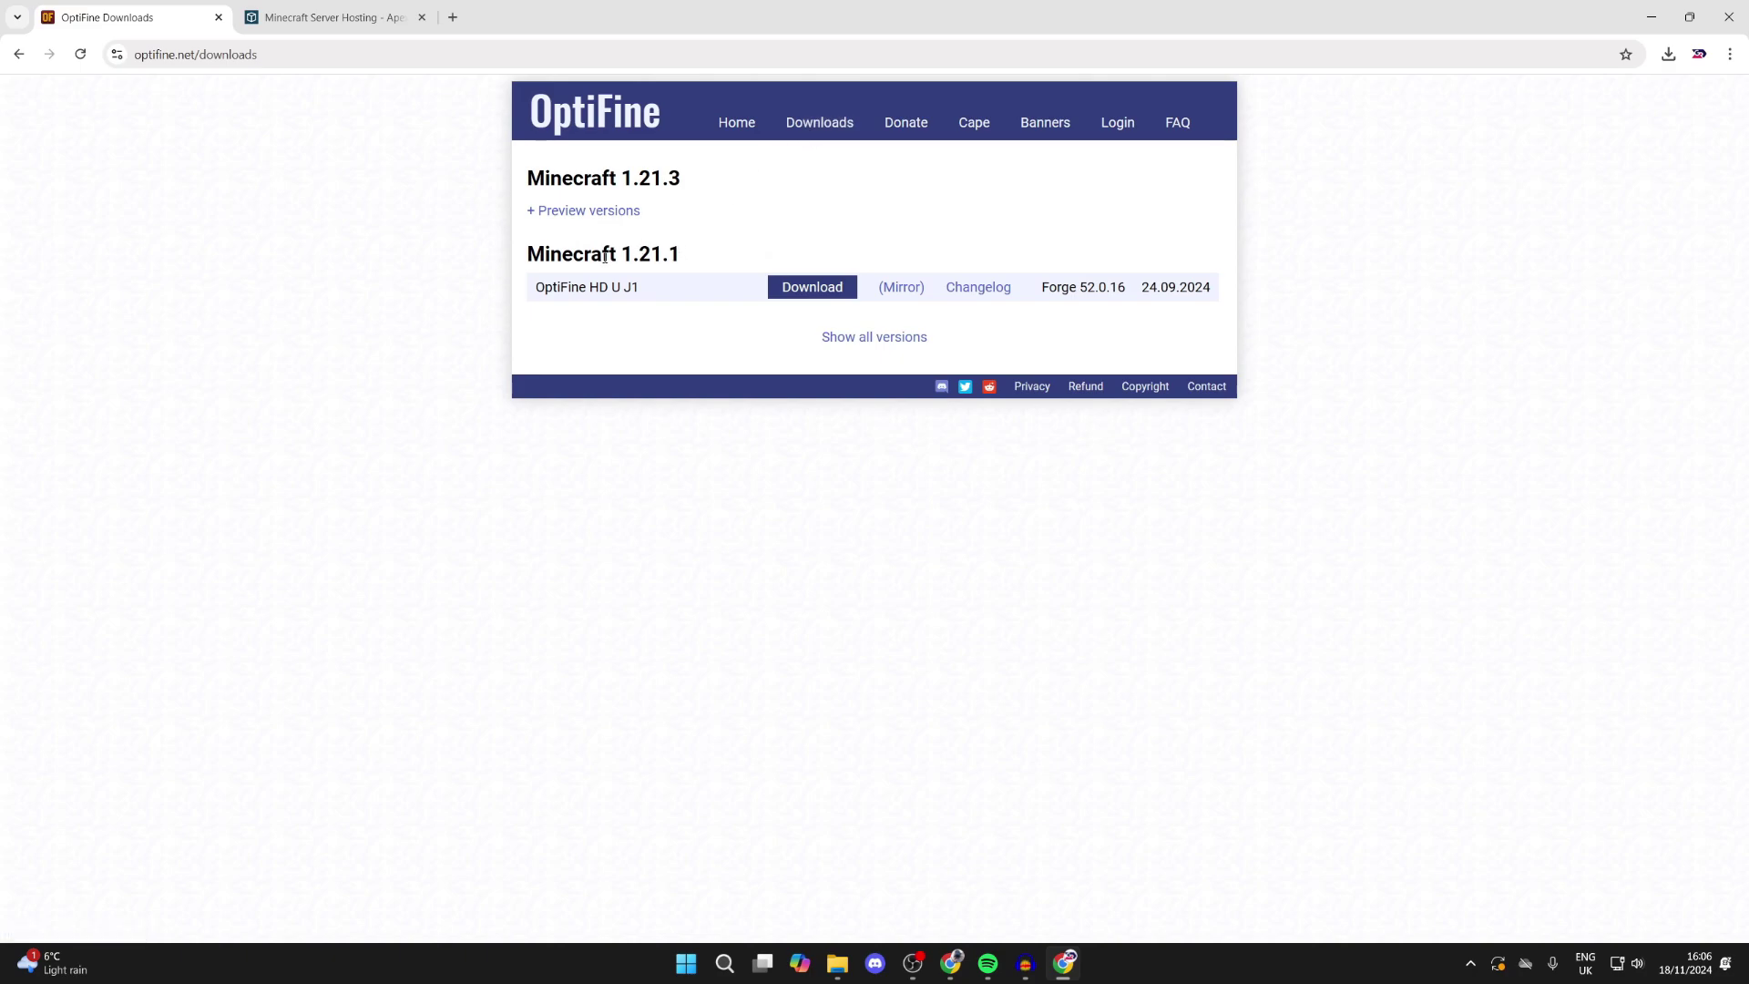
Step: Download OptiFine HD U J1 for Minecraft 1.21.1, skipping the advertisement page
click(808, 290)
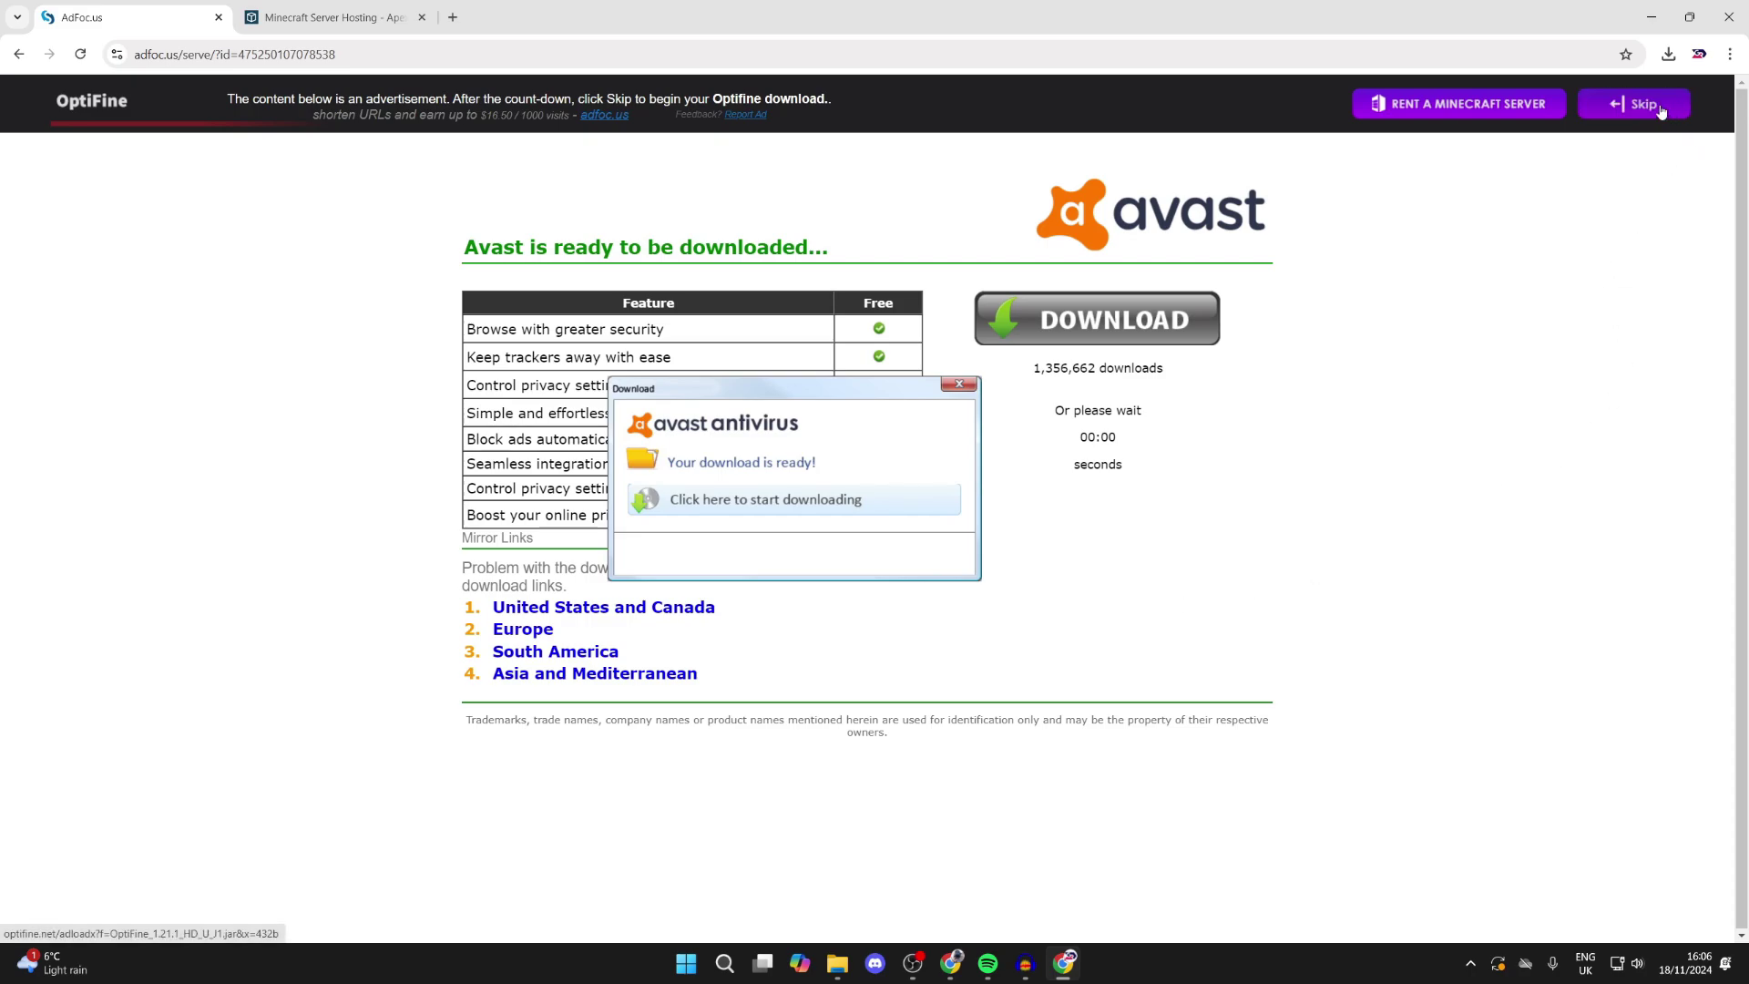
click(1661, 109)
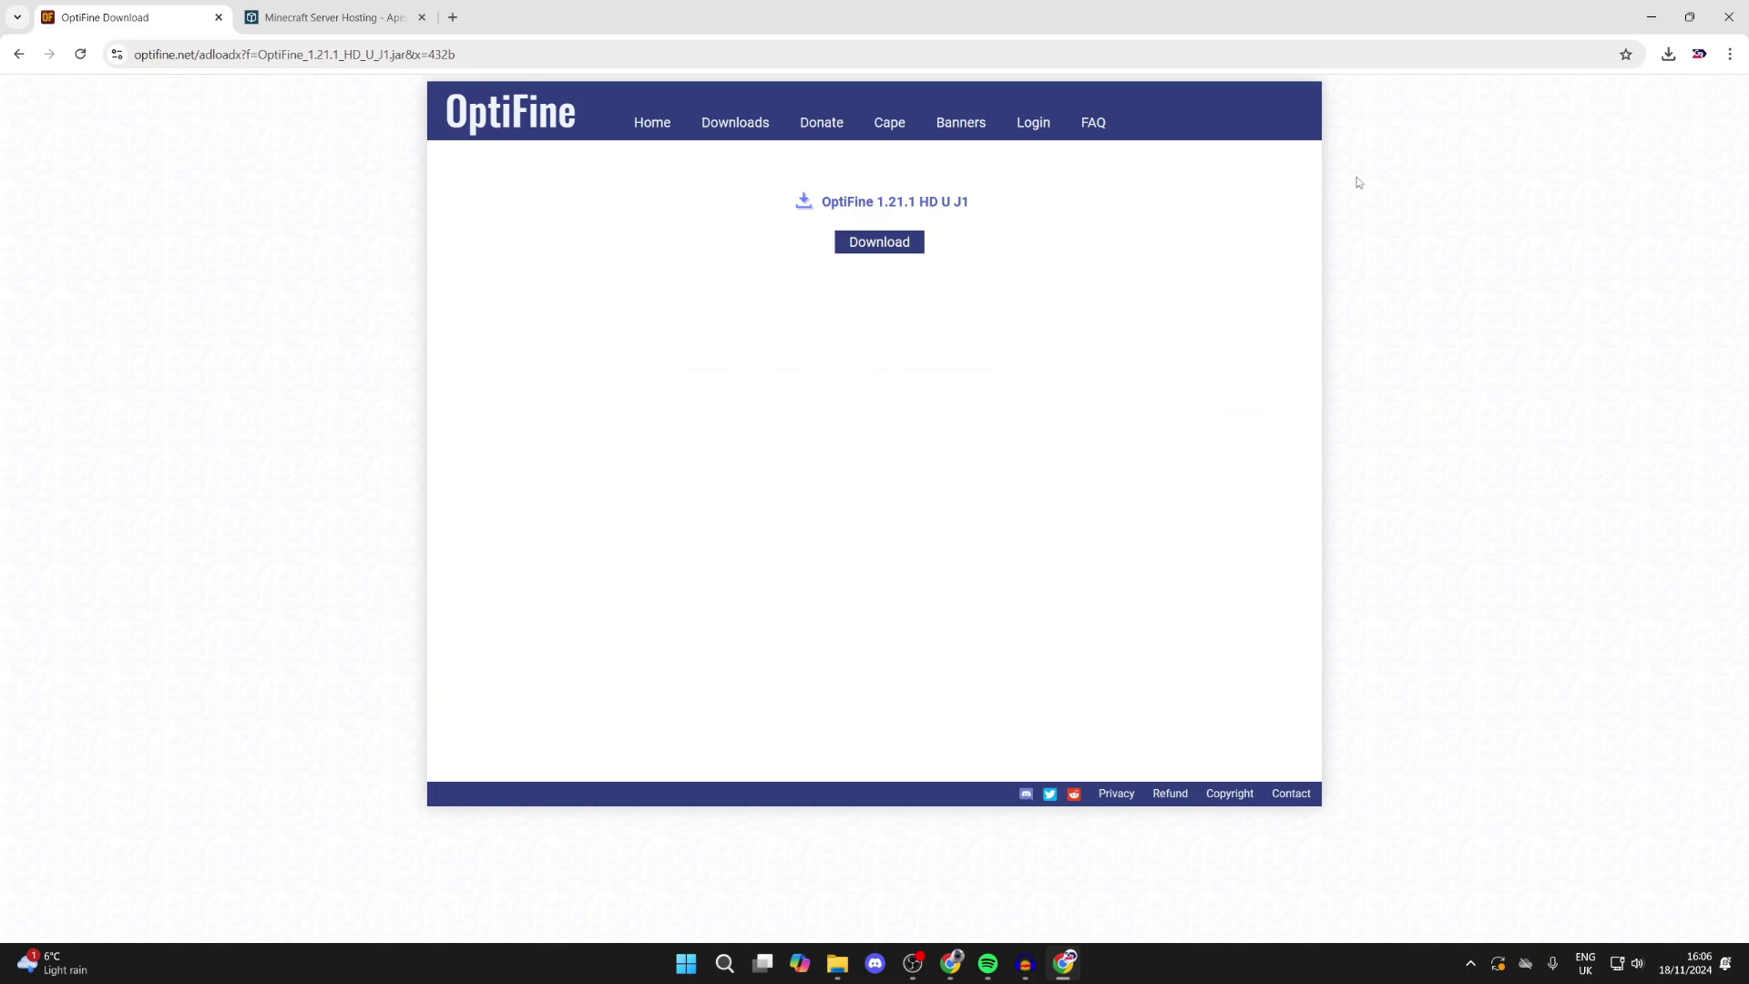
click(898, 242)
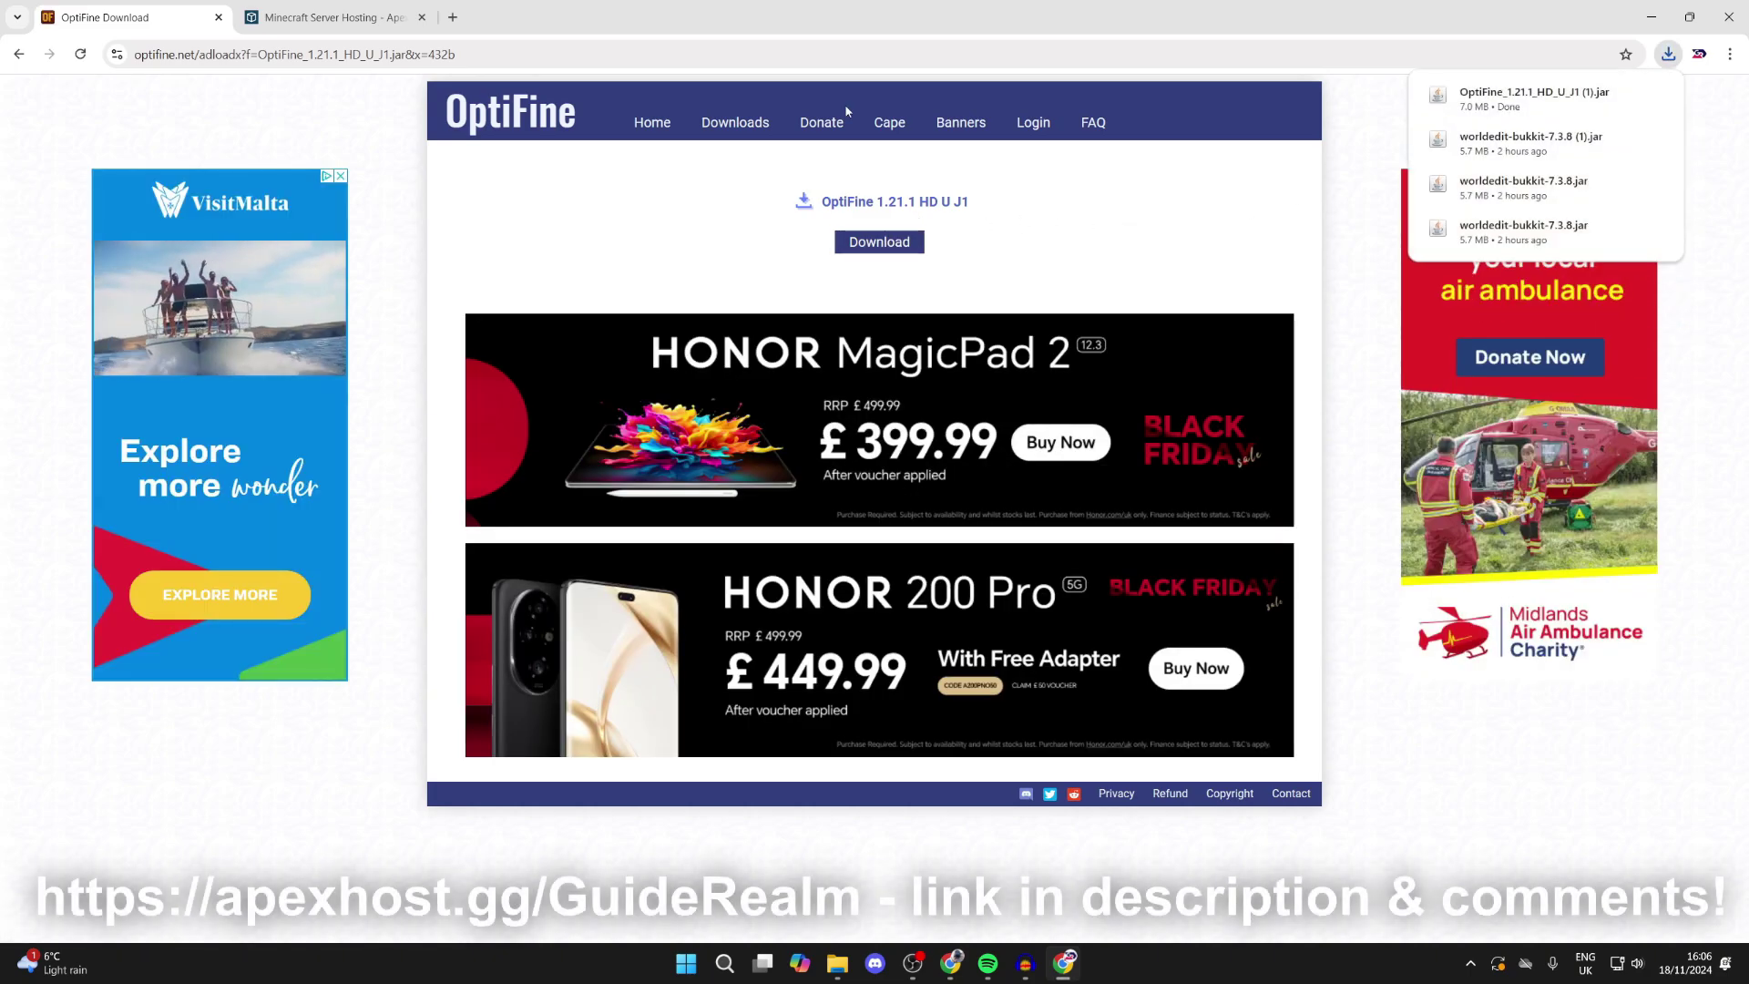
Step: Look over the Apex Hosting Minecraft server page and return to the OptiFine download page
click(369, 7)
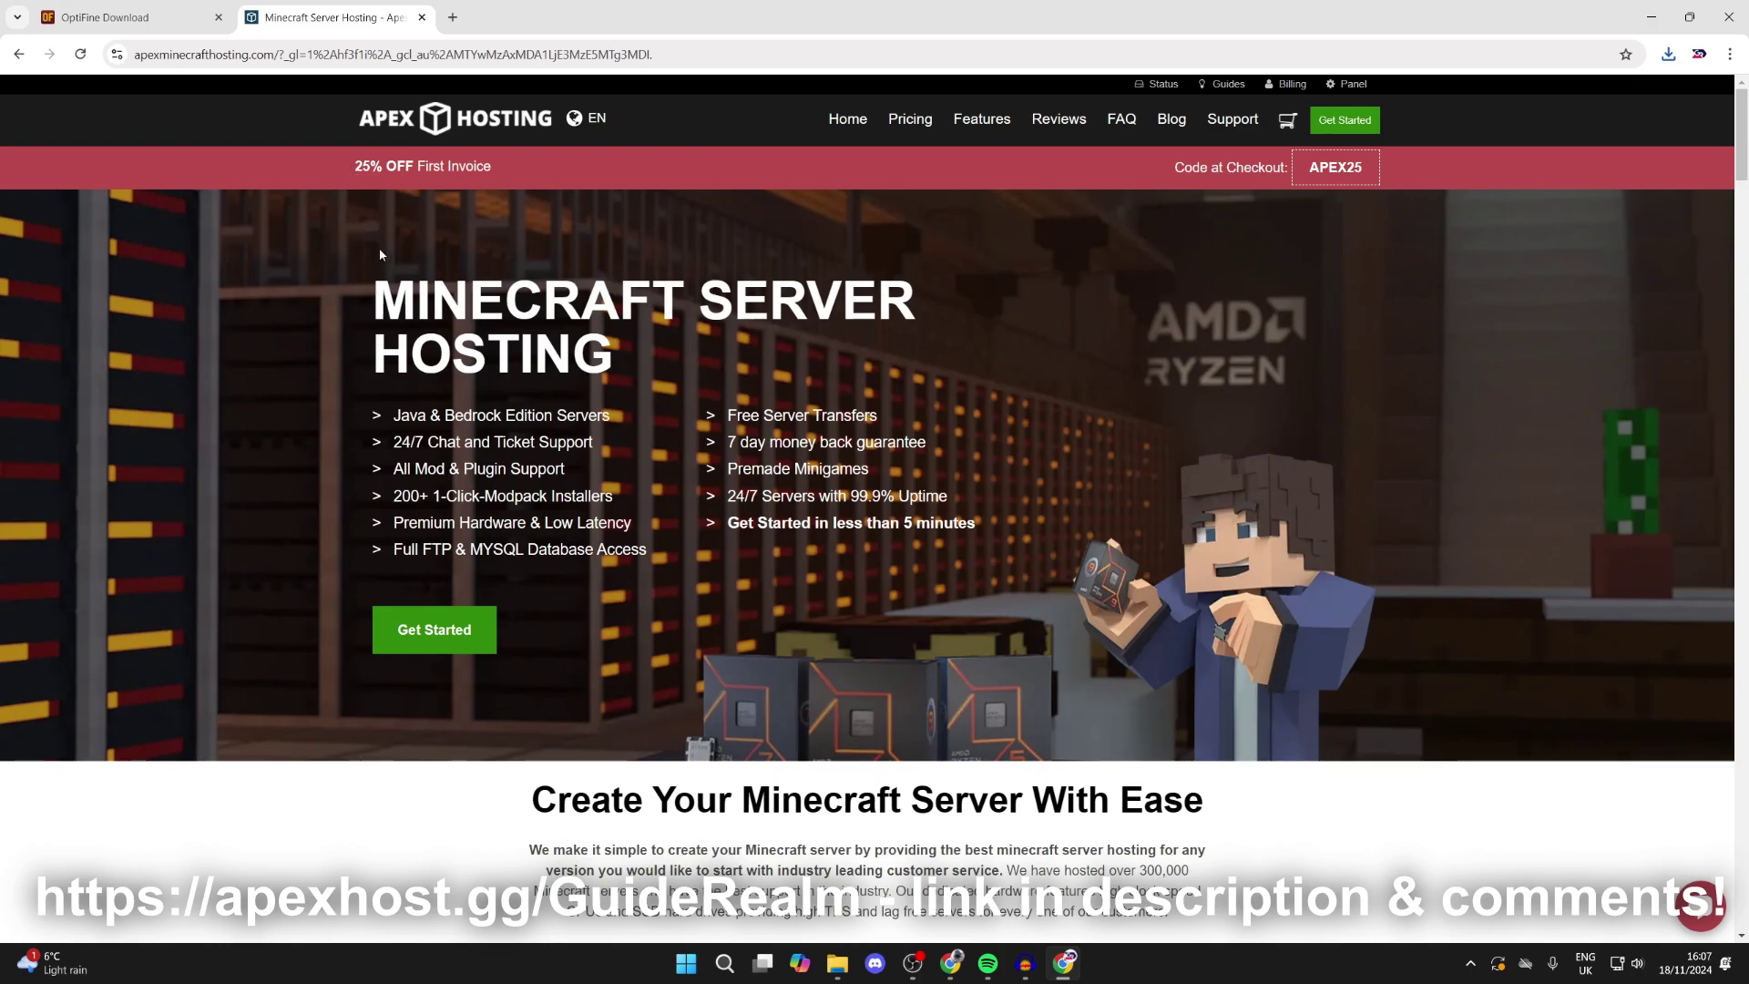
scroll(381, 254, down, 7)
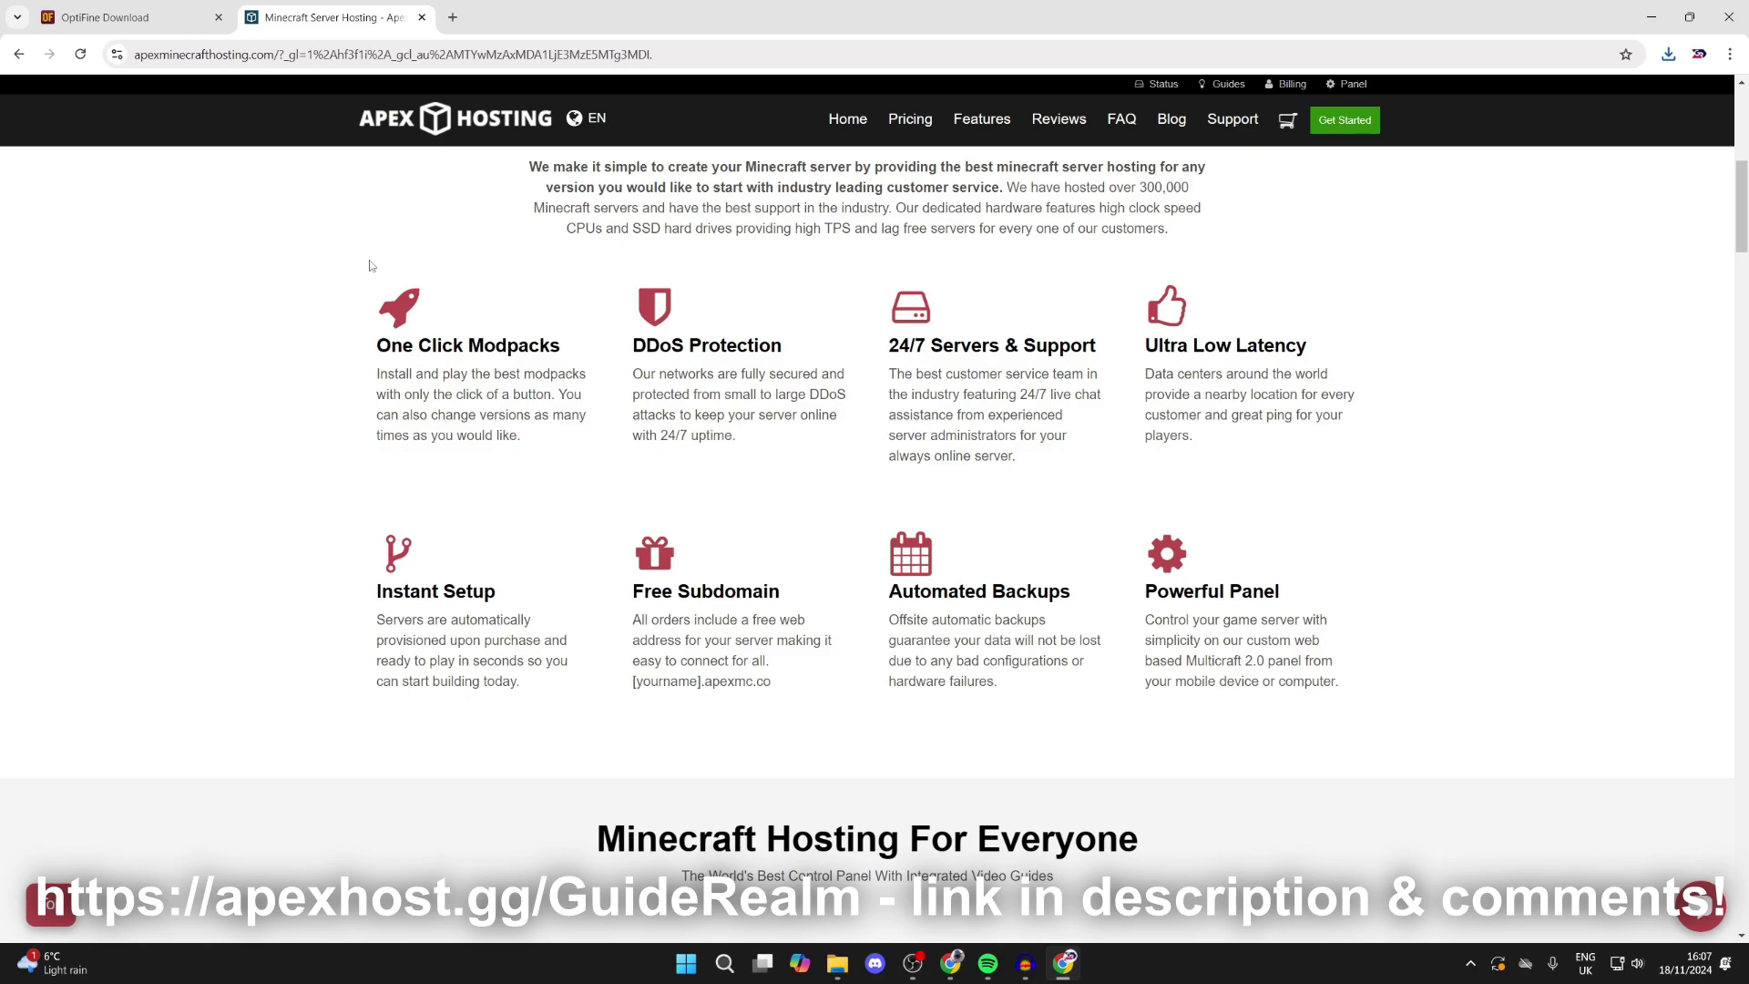
scroll(371, 265, up, 7)
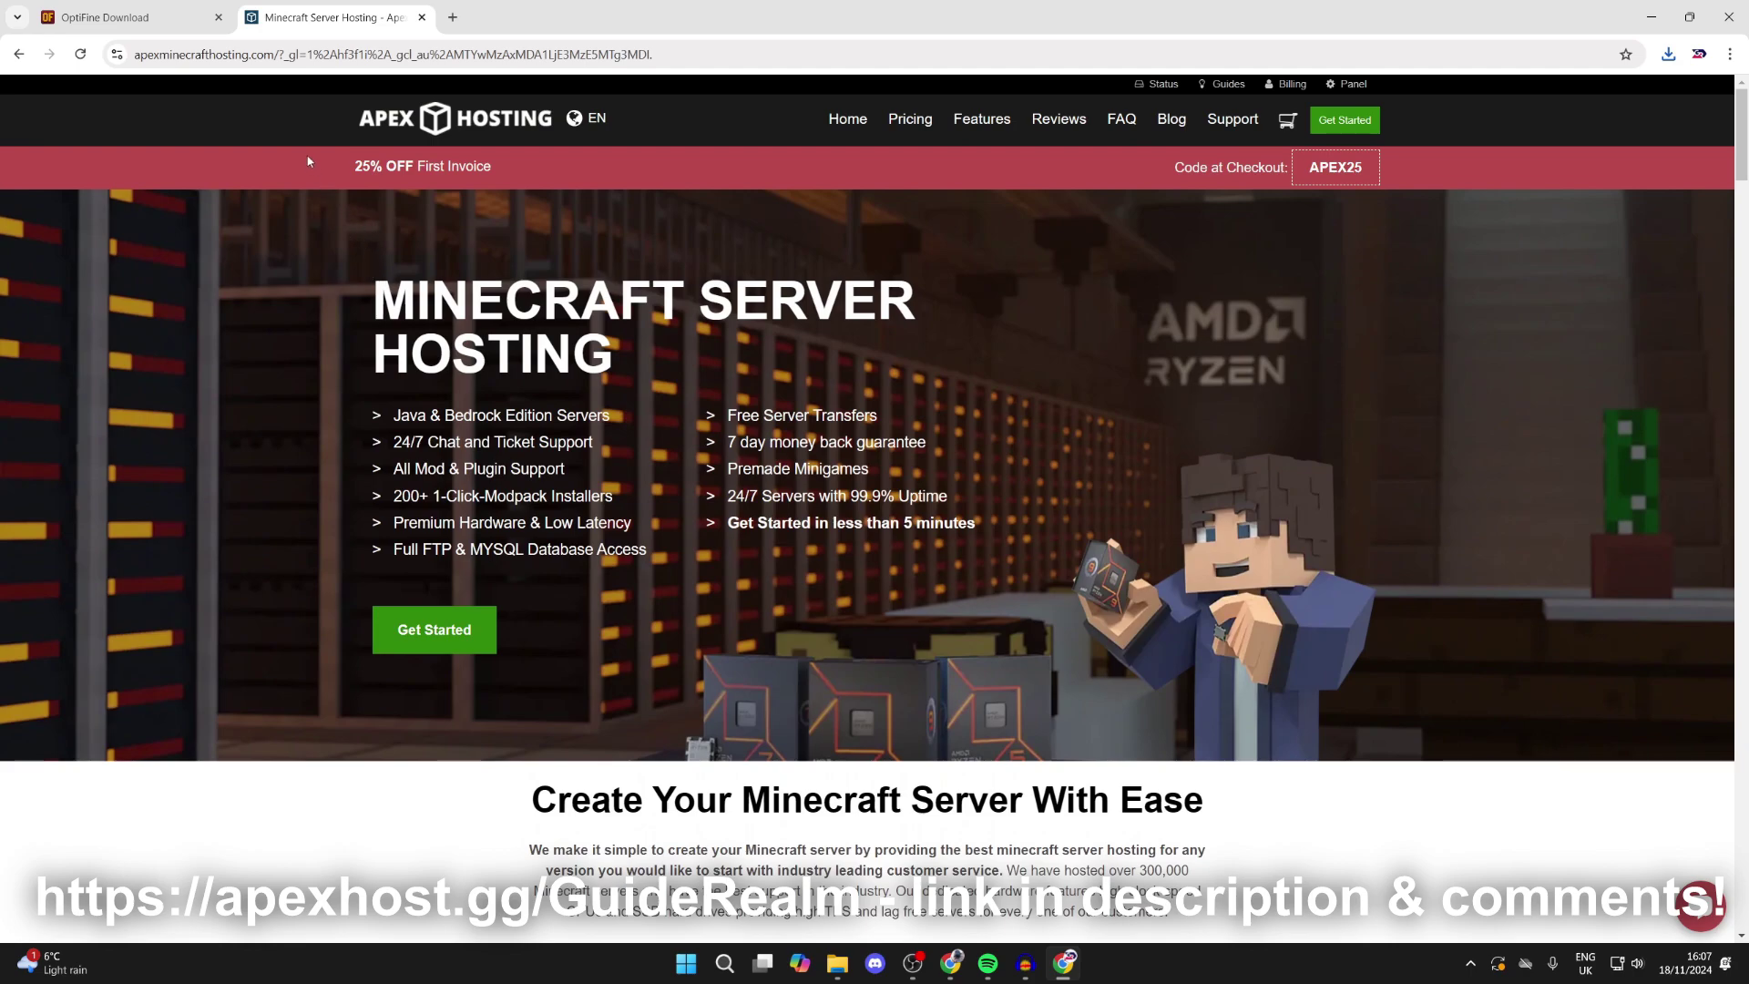
click(159, 13)
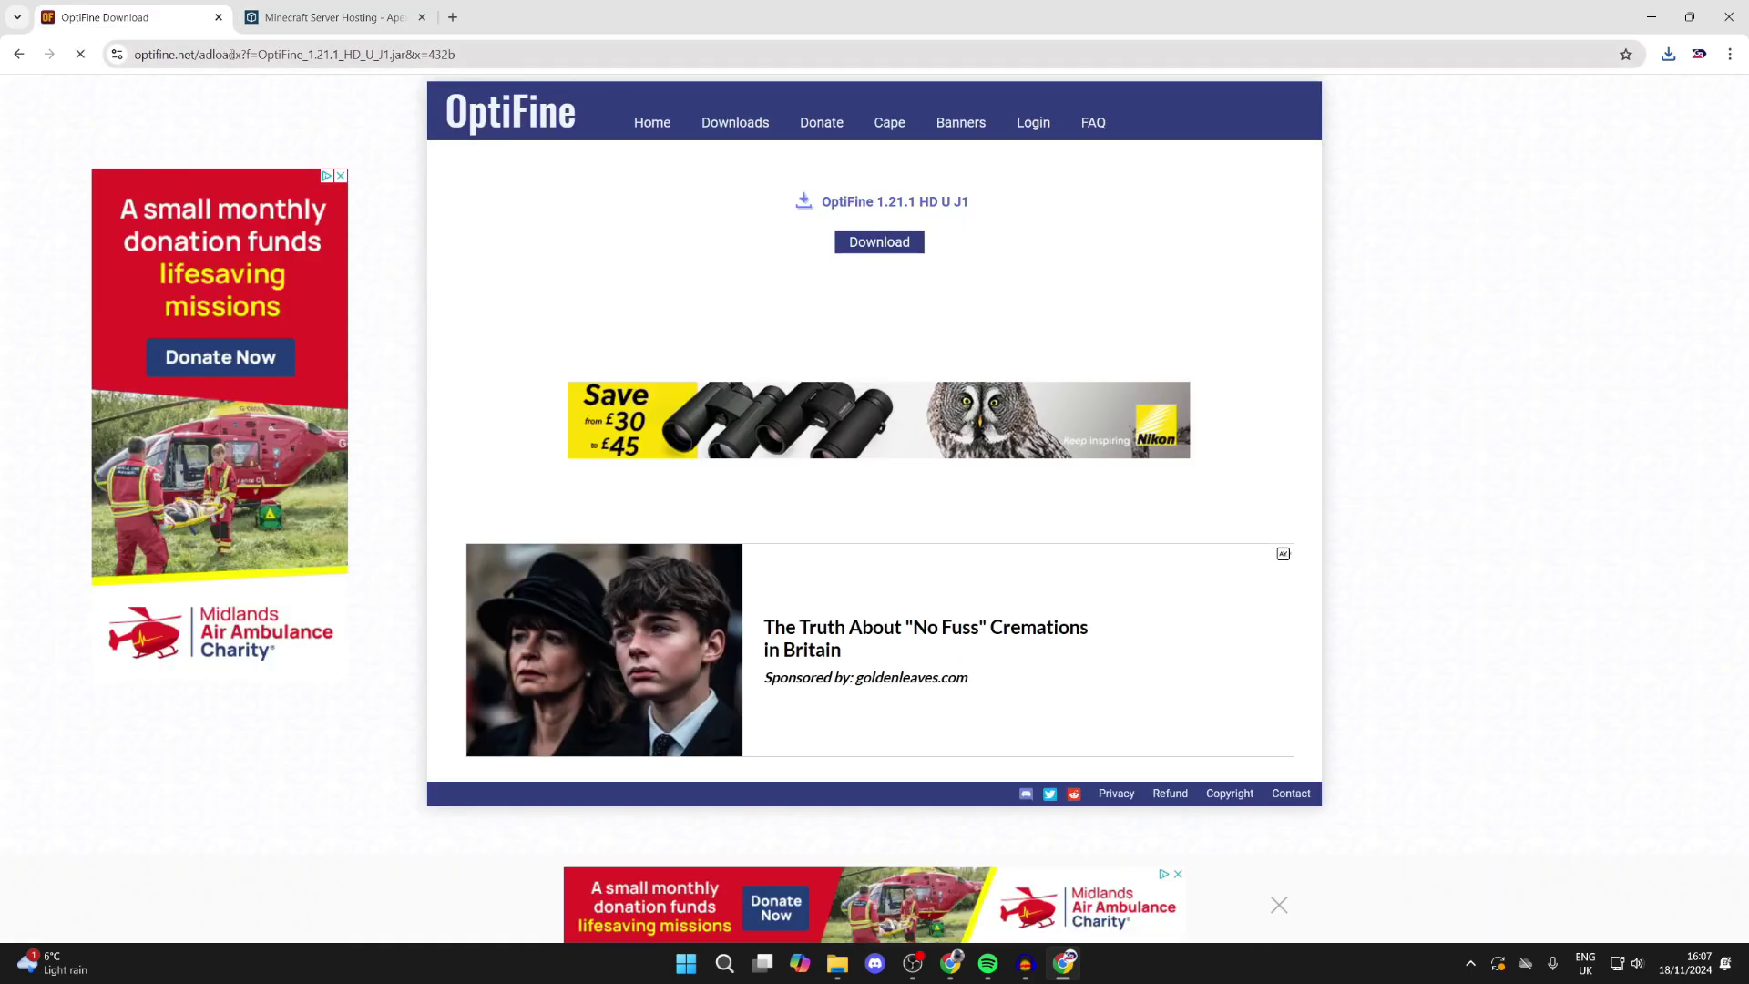
Step: Go to google.co.uk, search for curseforge and open the site's Minecraft mods section
click(230, 55)
text(google.co.uk)
key(Return)
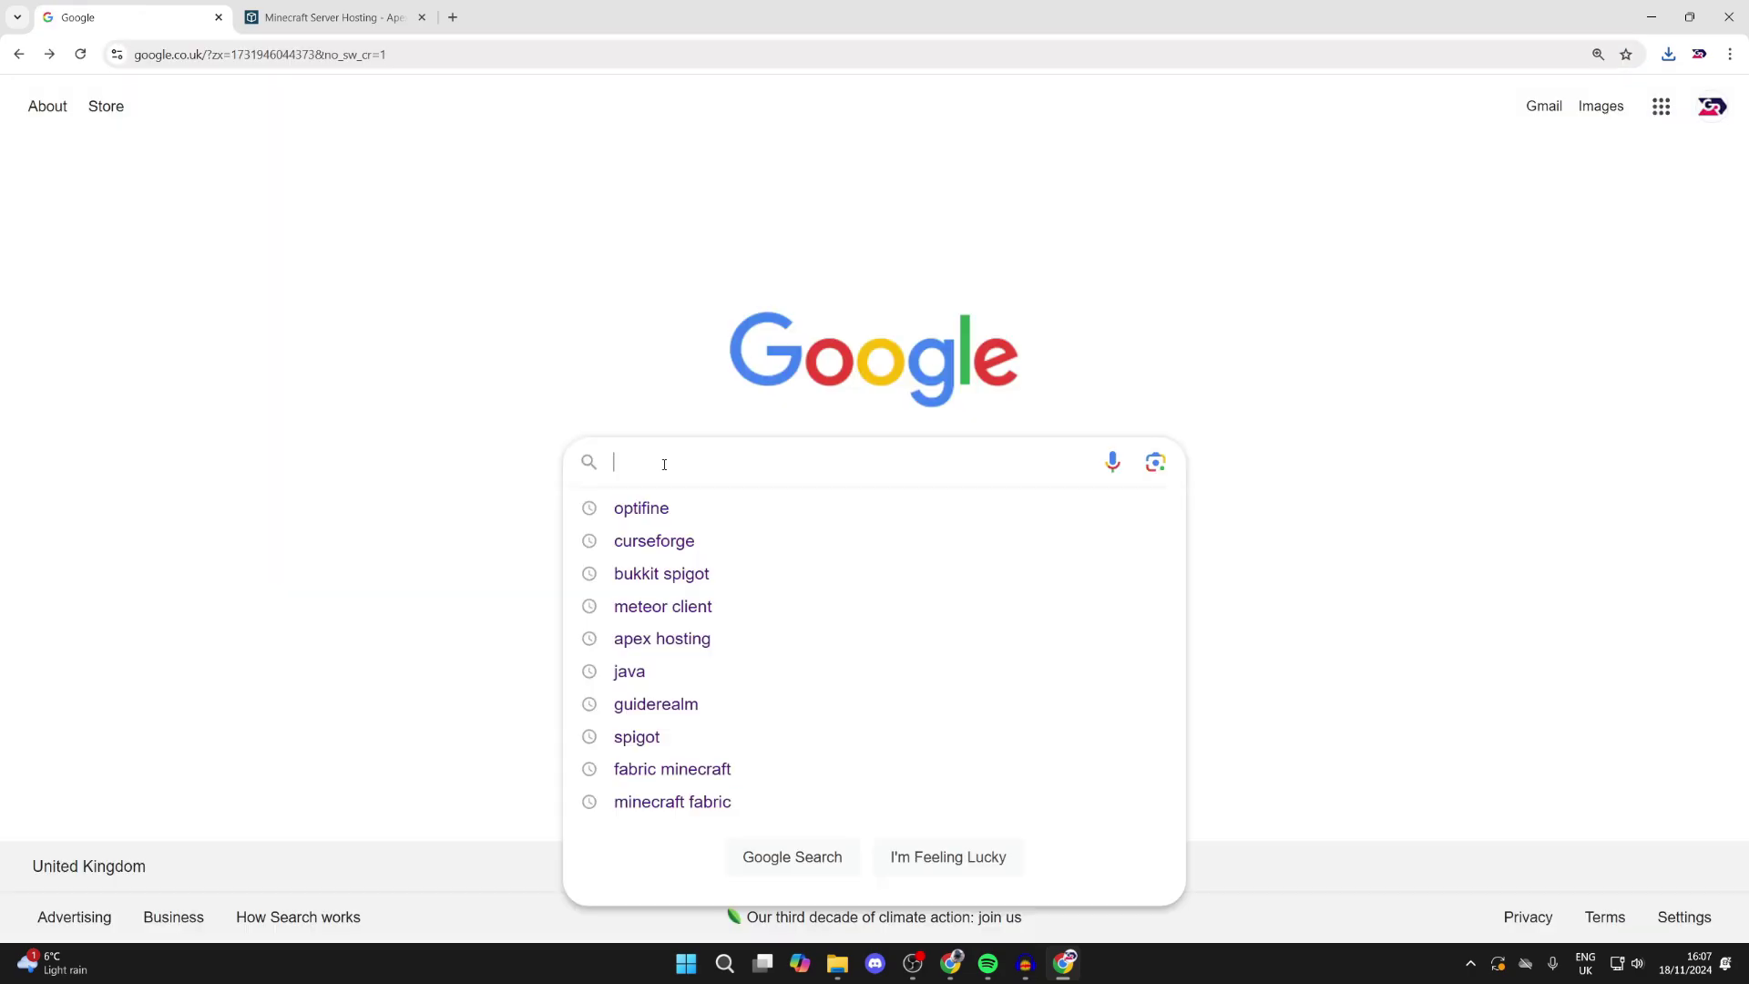
text(curseforge)
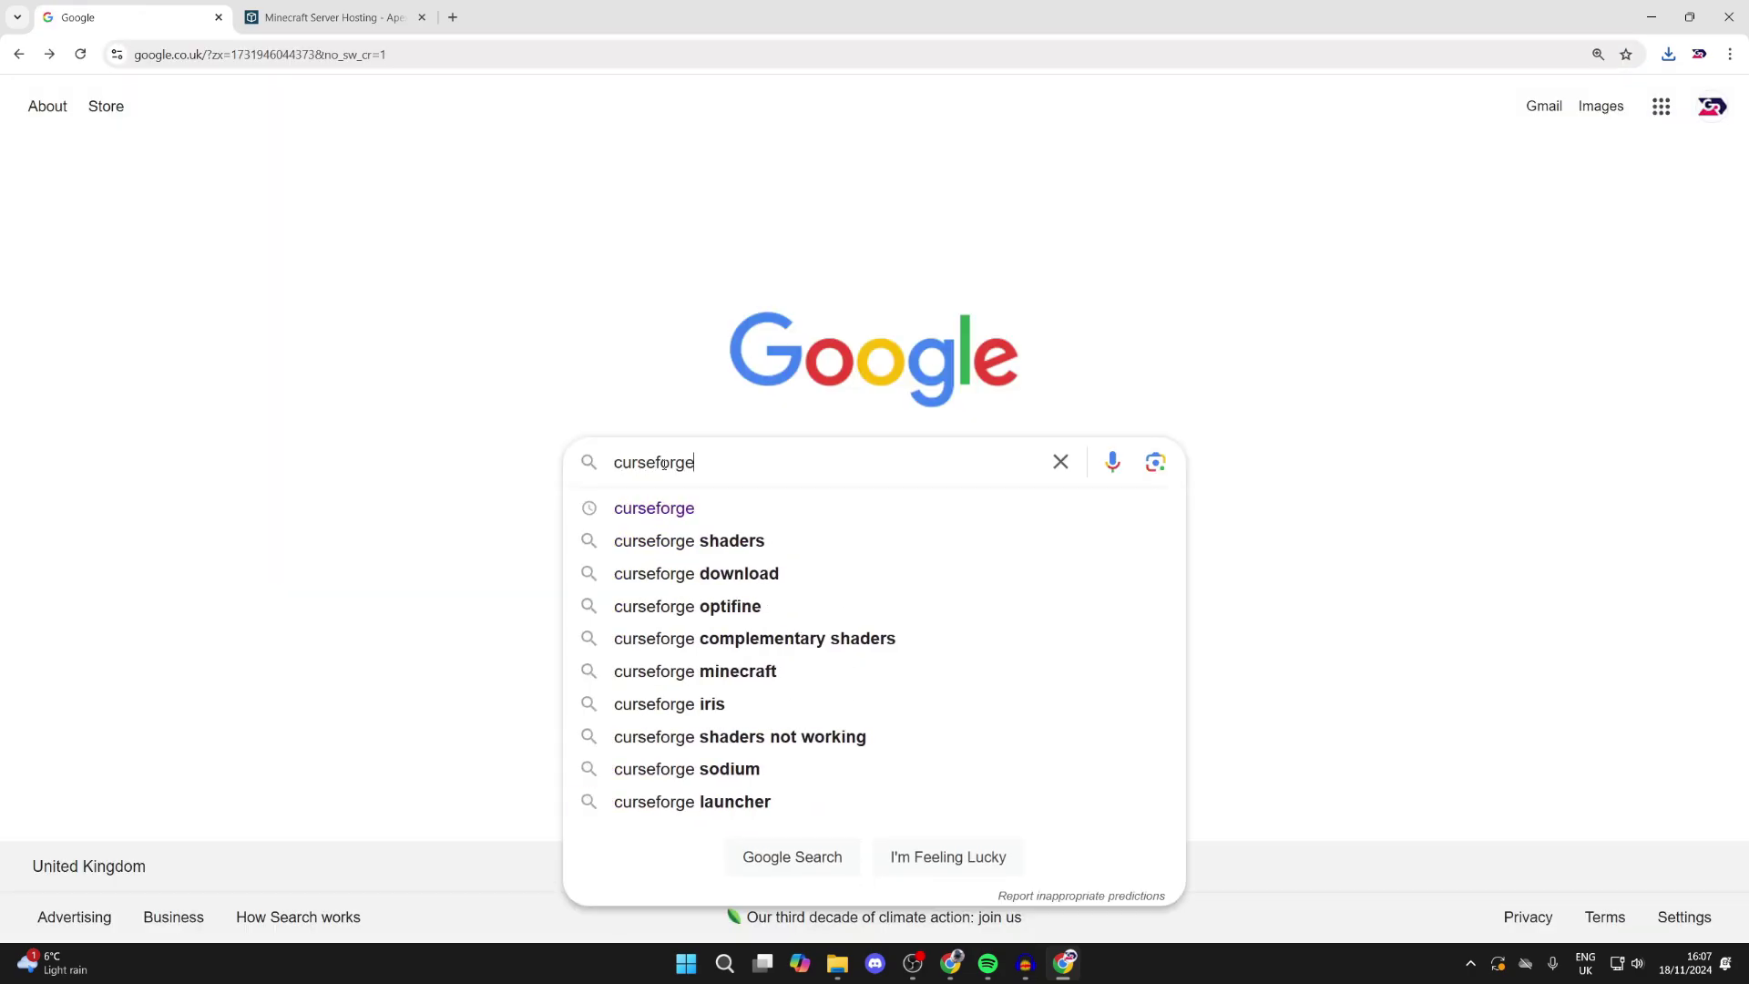
key(Return)
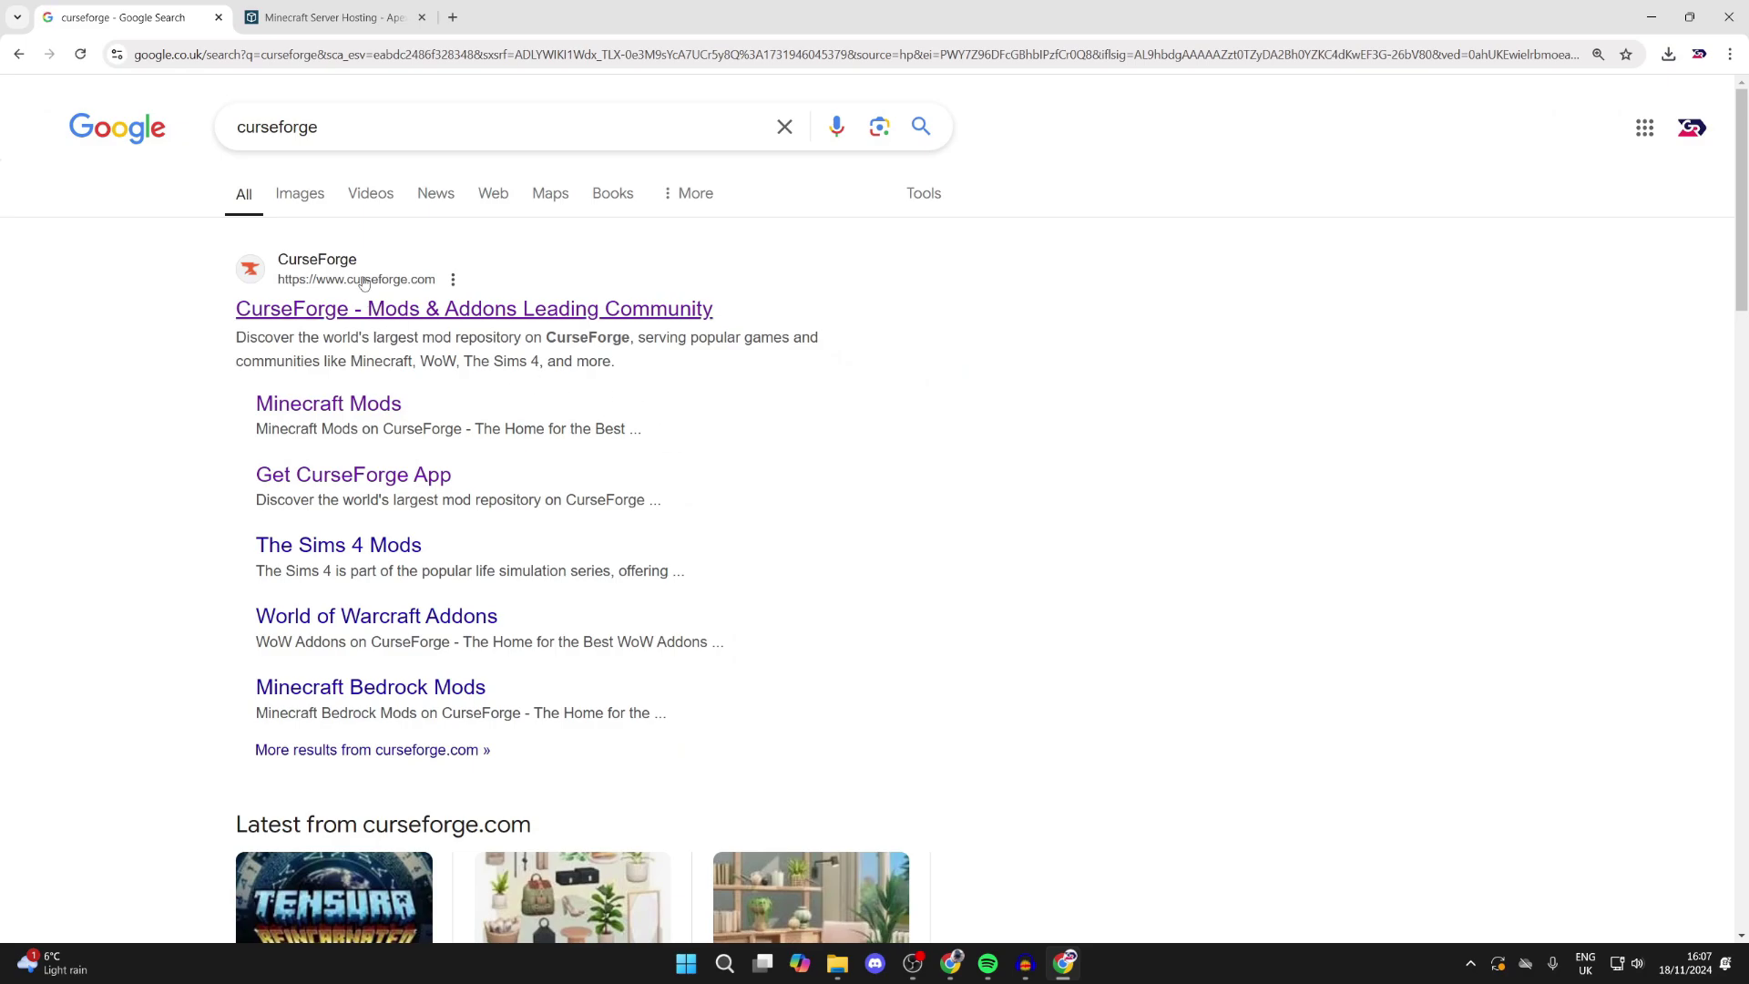
click(356, 308)
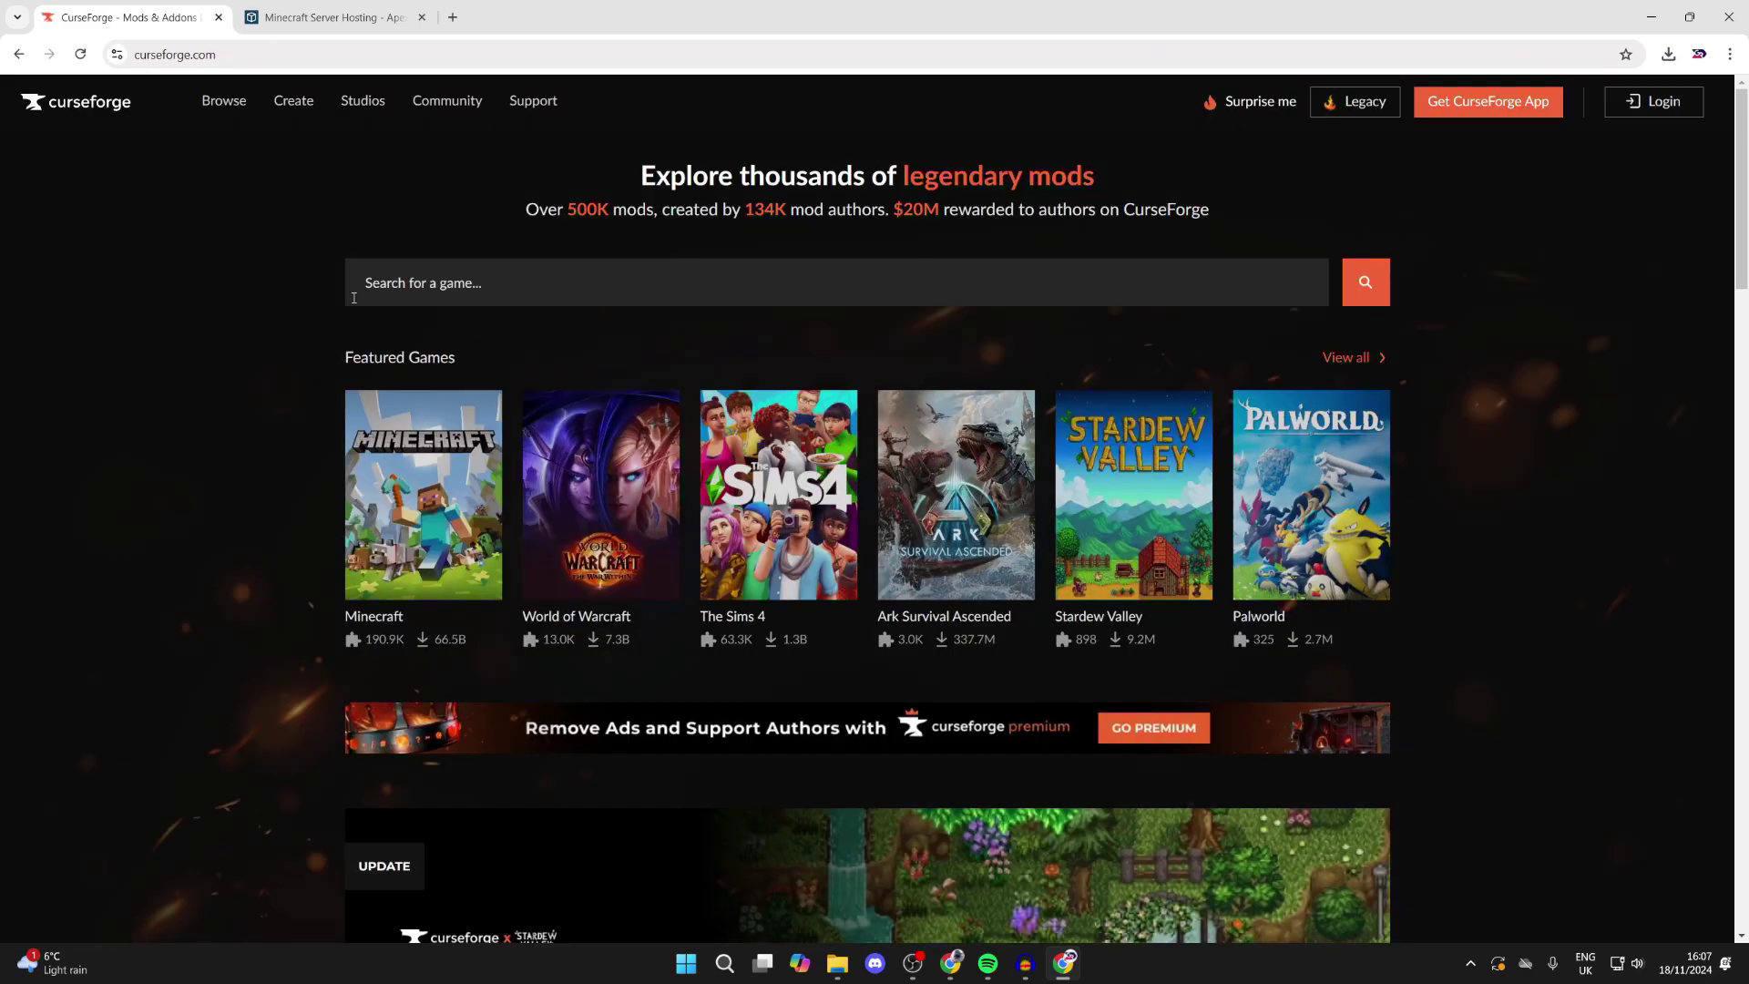
click(446, 496)
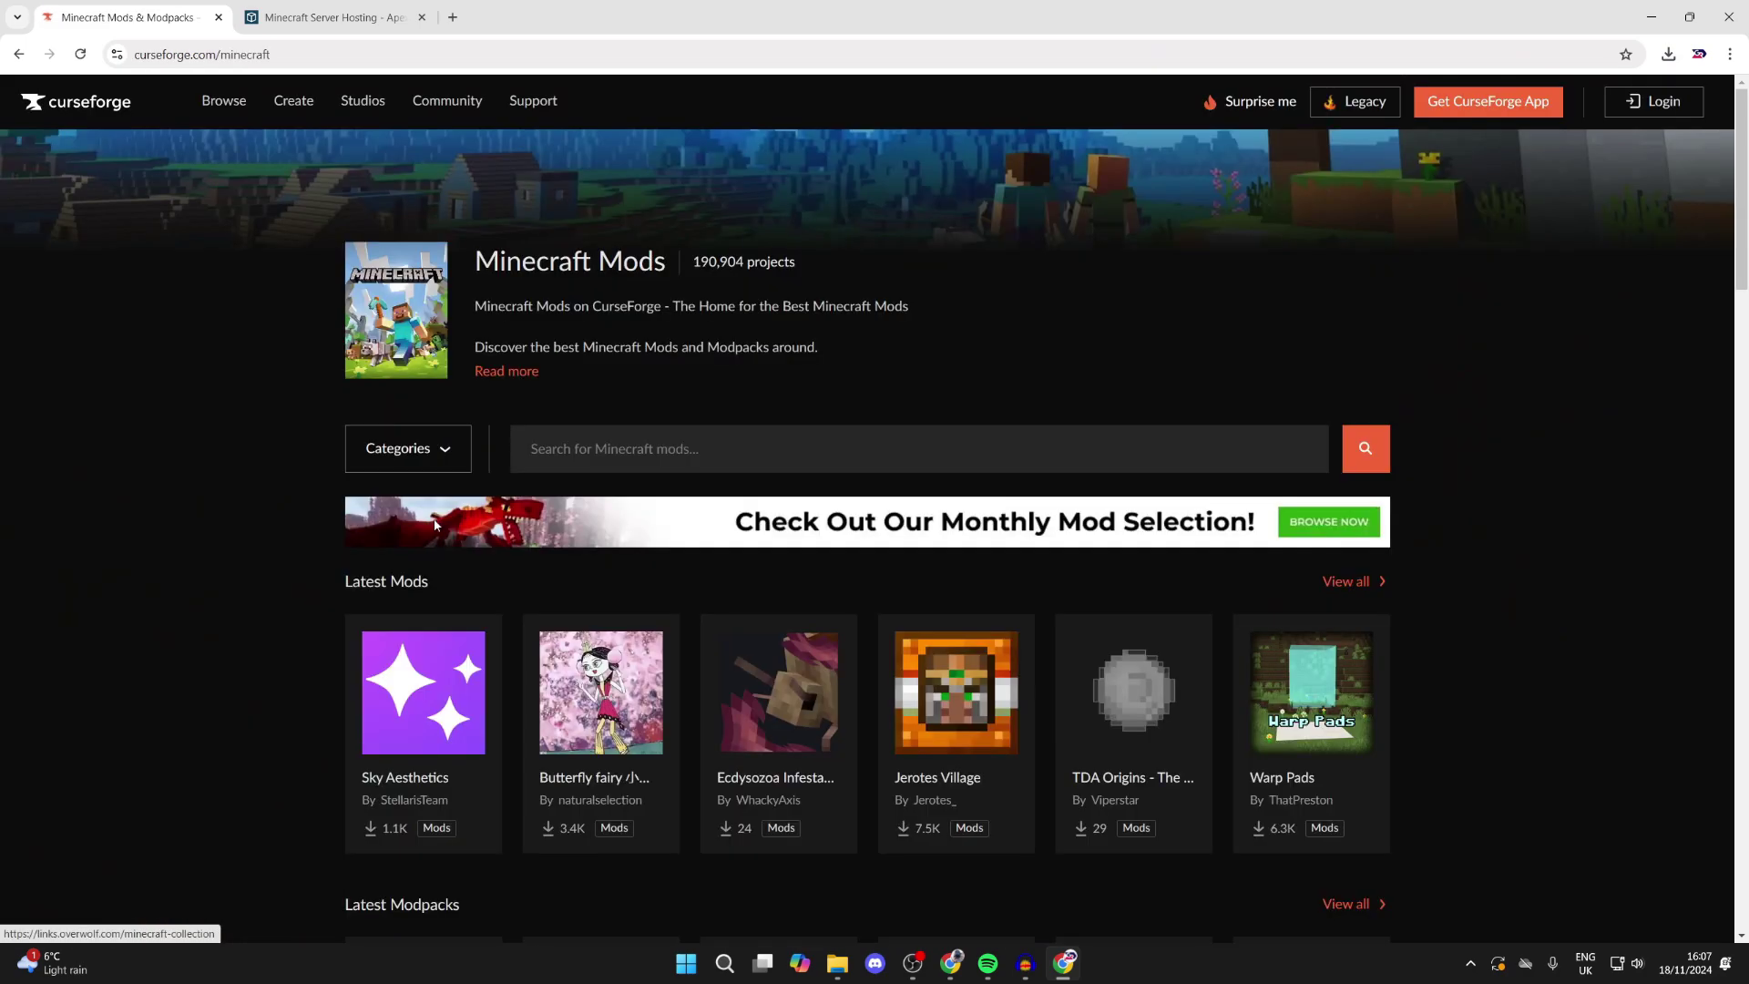
Step: Search the Minecraft mods for sildurs and open the Sildur's Vibrant shaders project
click(580, 447)
text(sildurs)
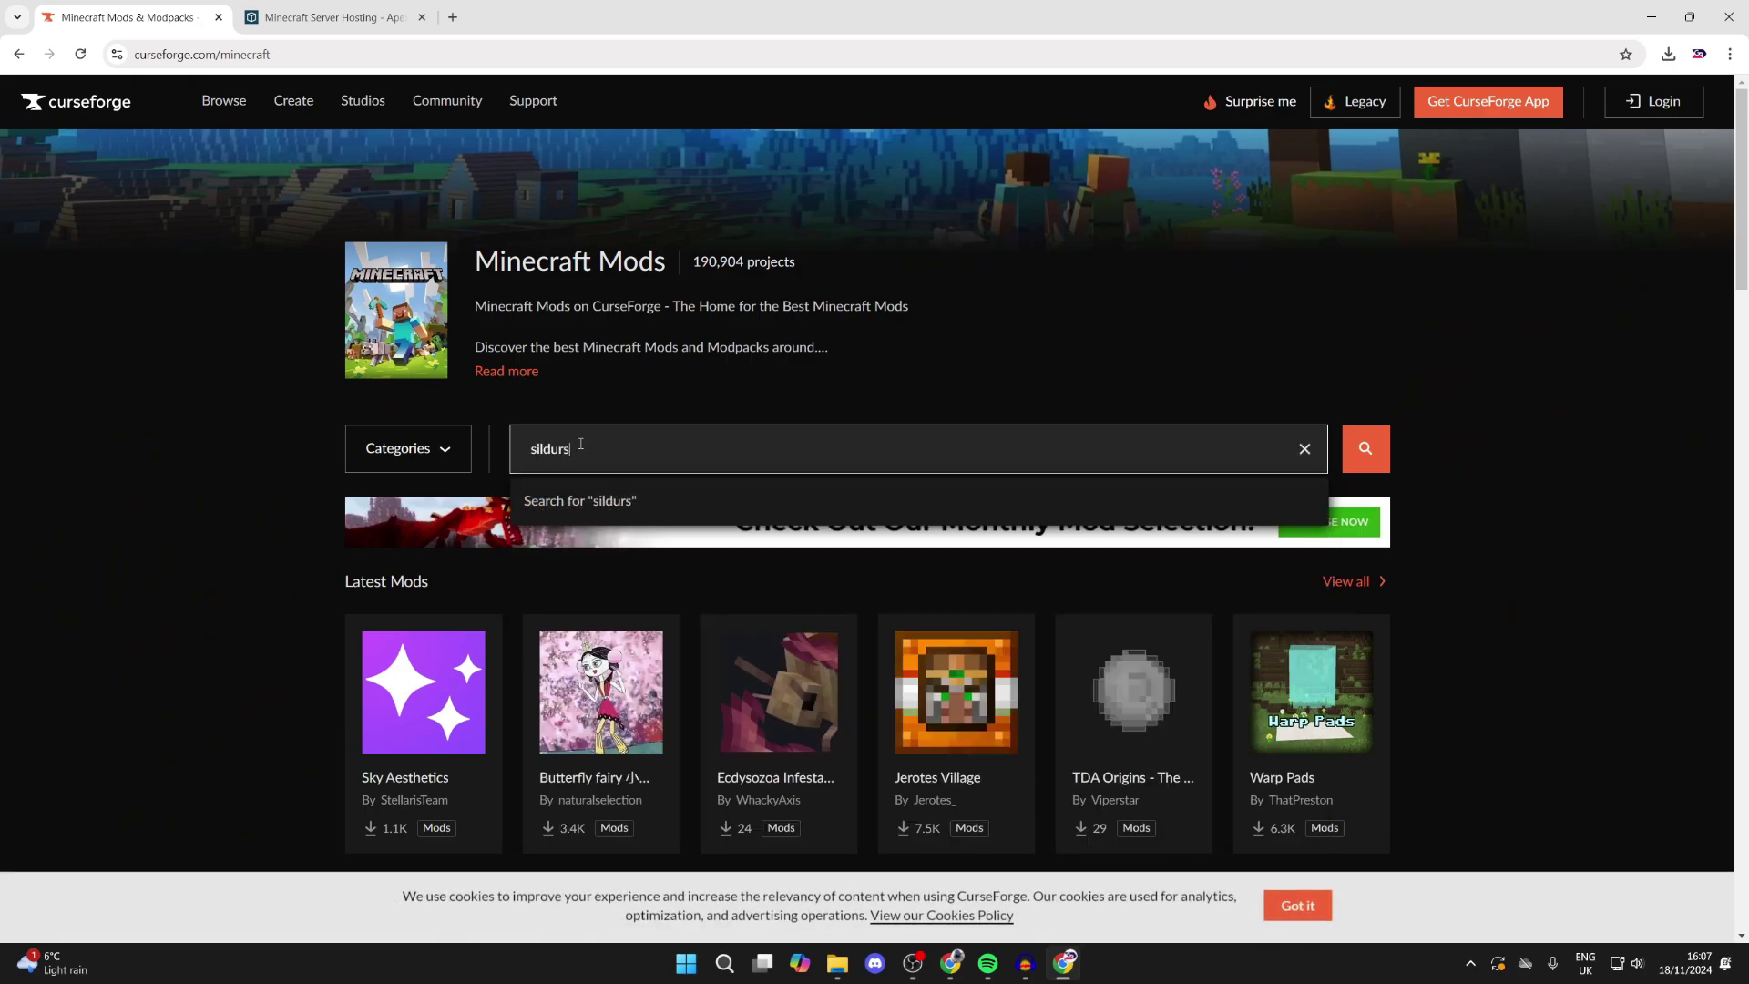
scroll(605, 455, down, 2)
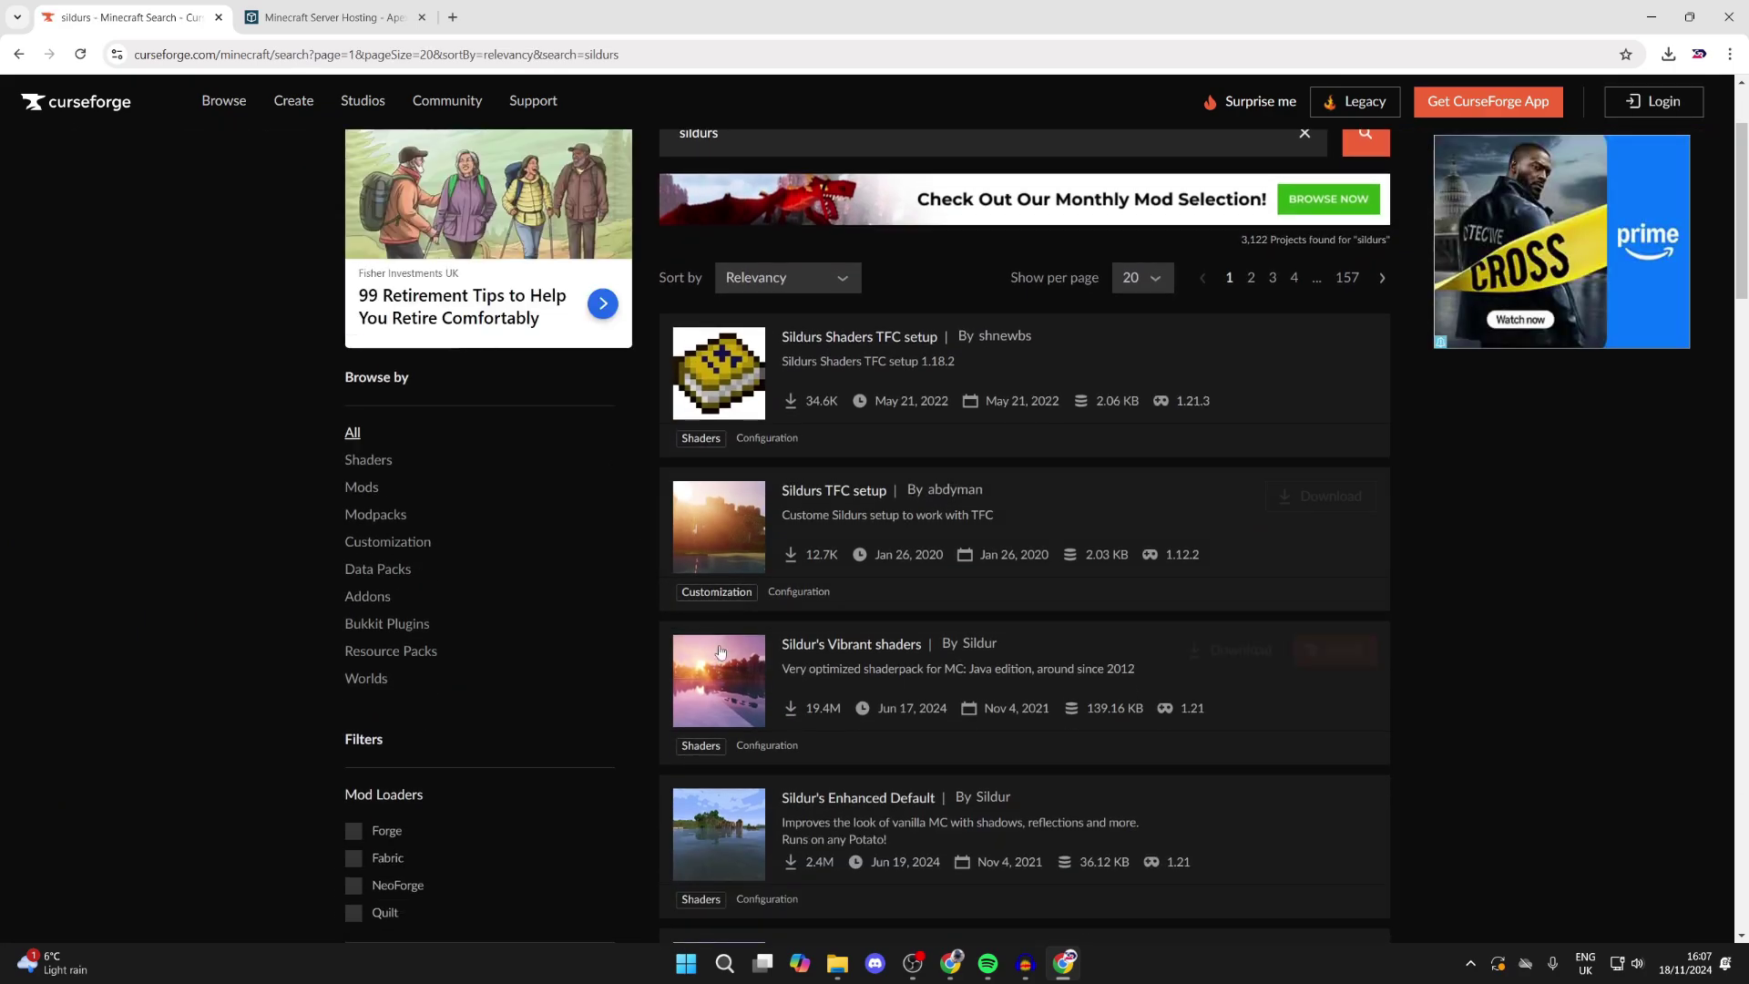
click(703, 676)
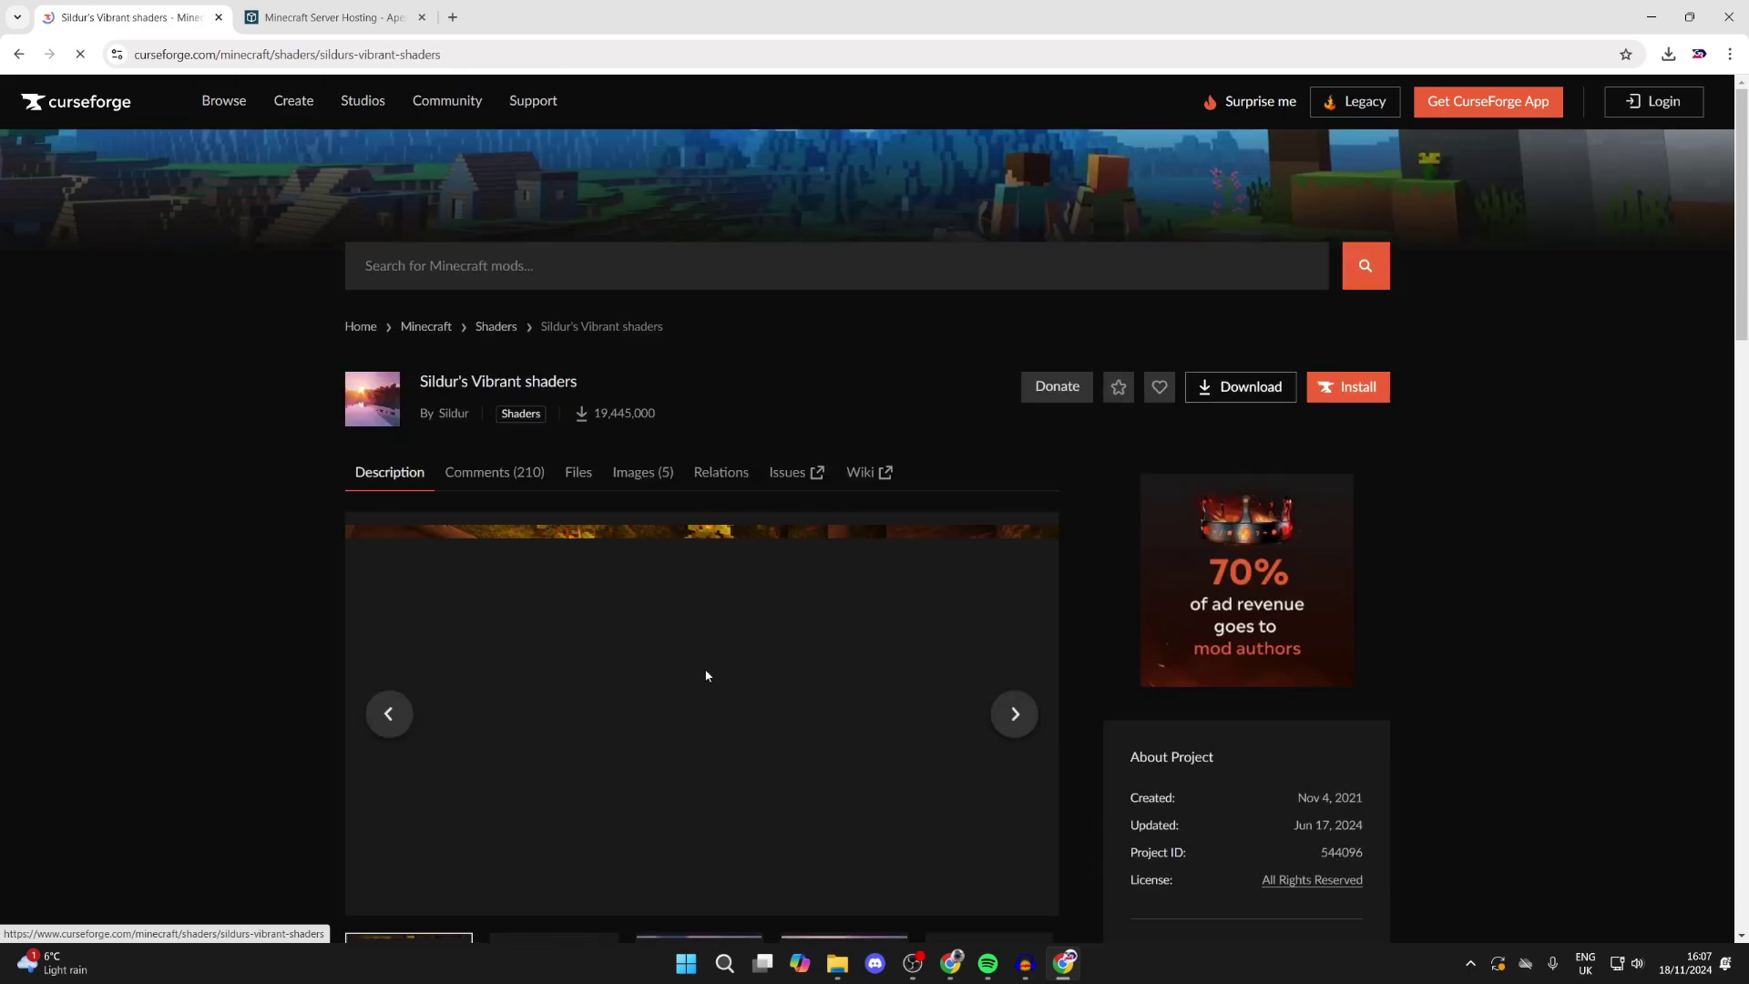
Step: Download Sildur's Vibrant Shaders v1.52 High.zip from the project's file list
scroll(712, 606, down, 4)
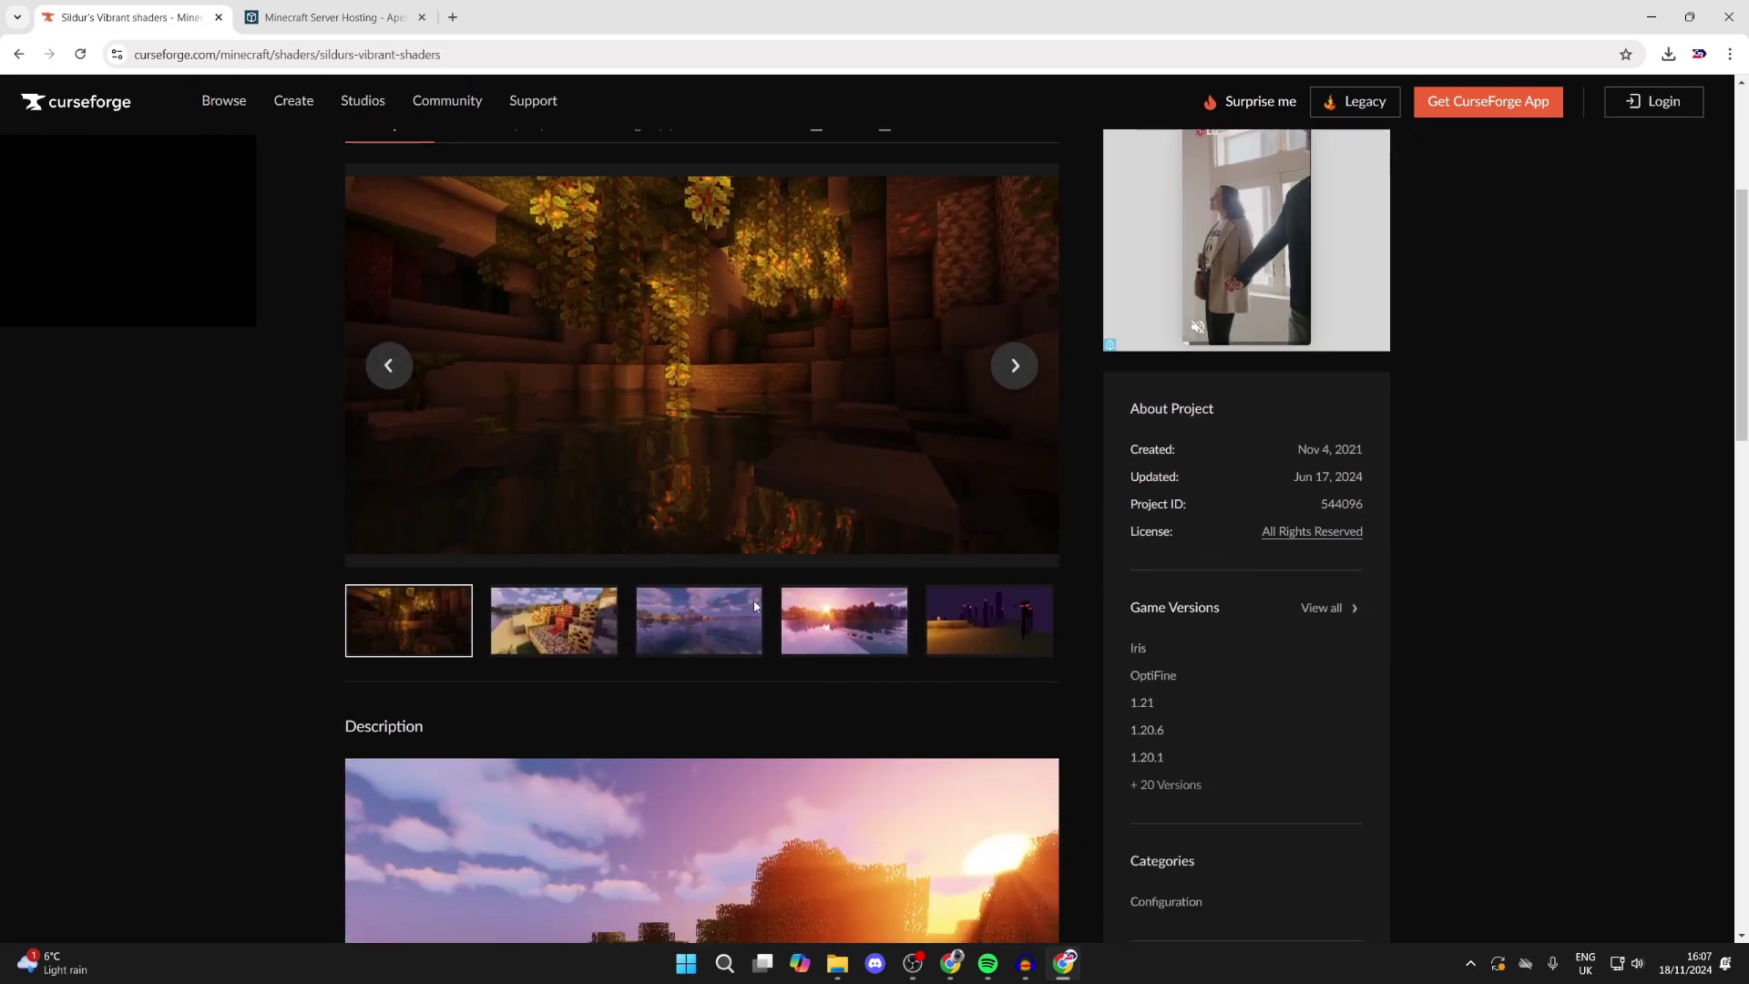
scroll(677, 534, up, 4)
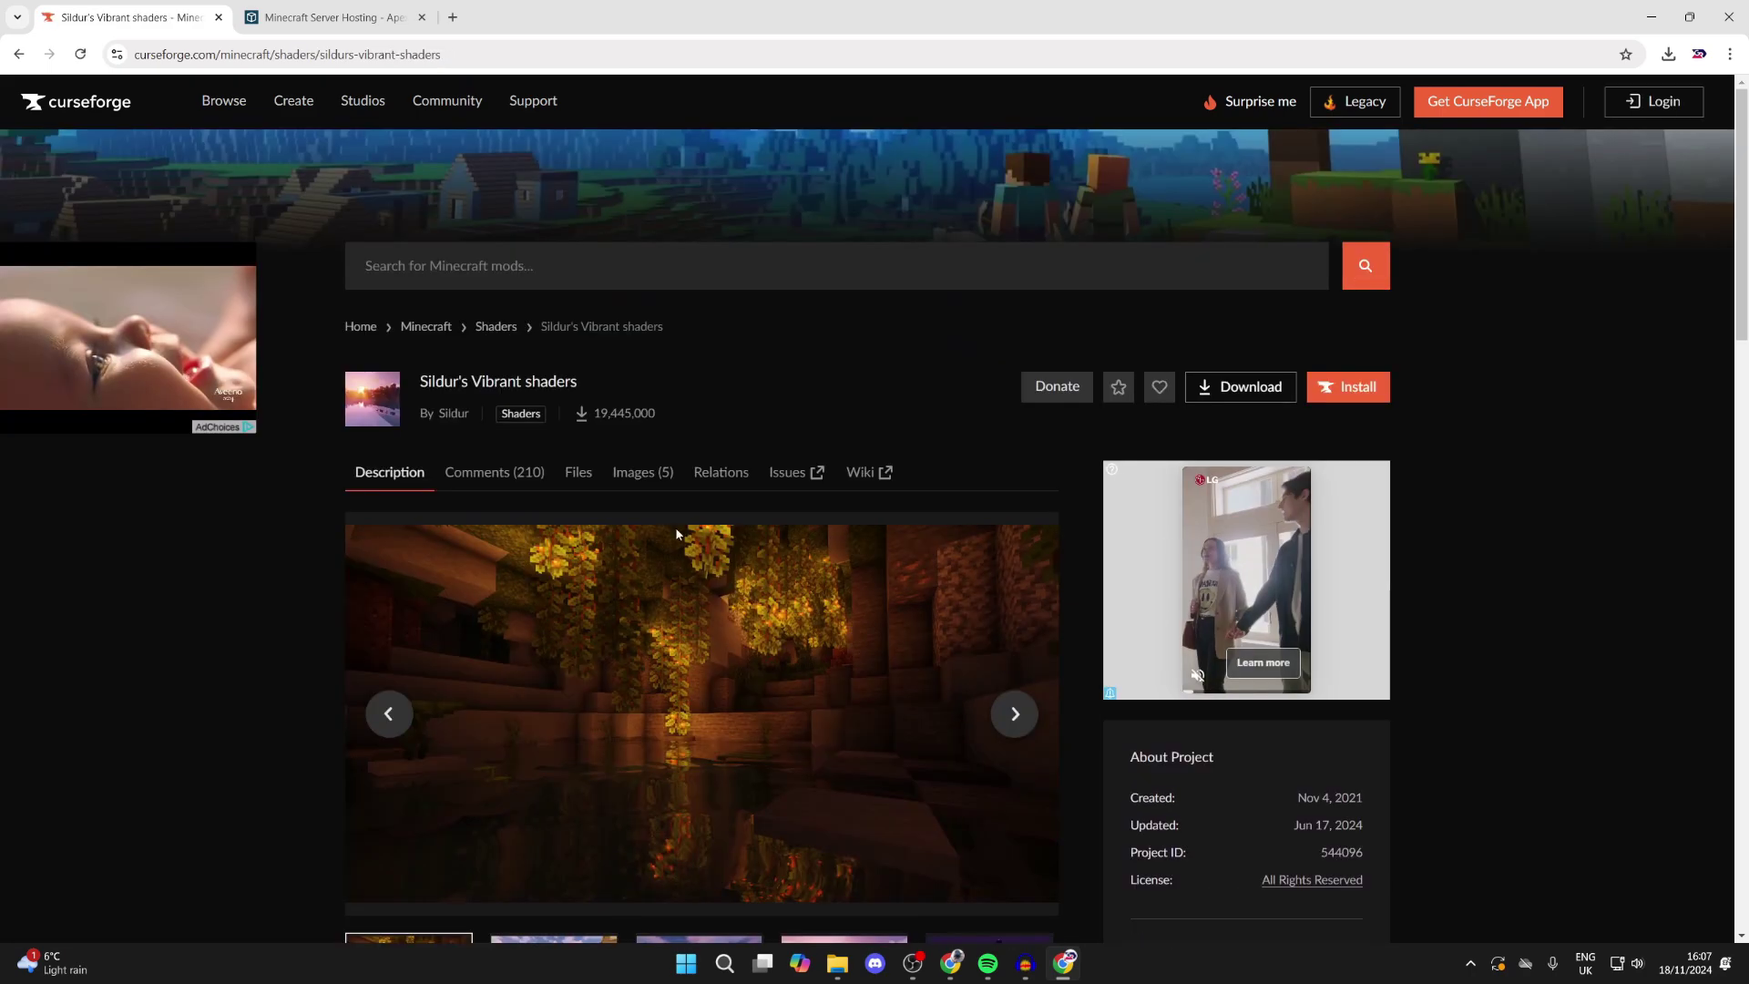
click(572, 474)
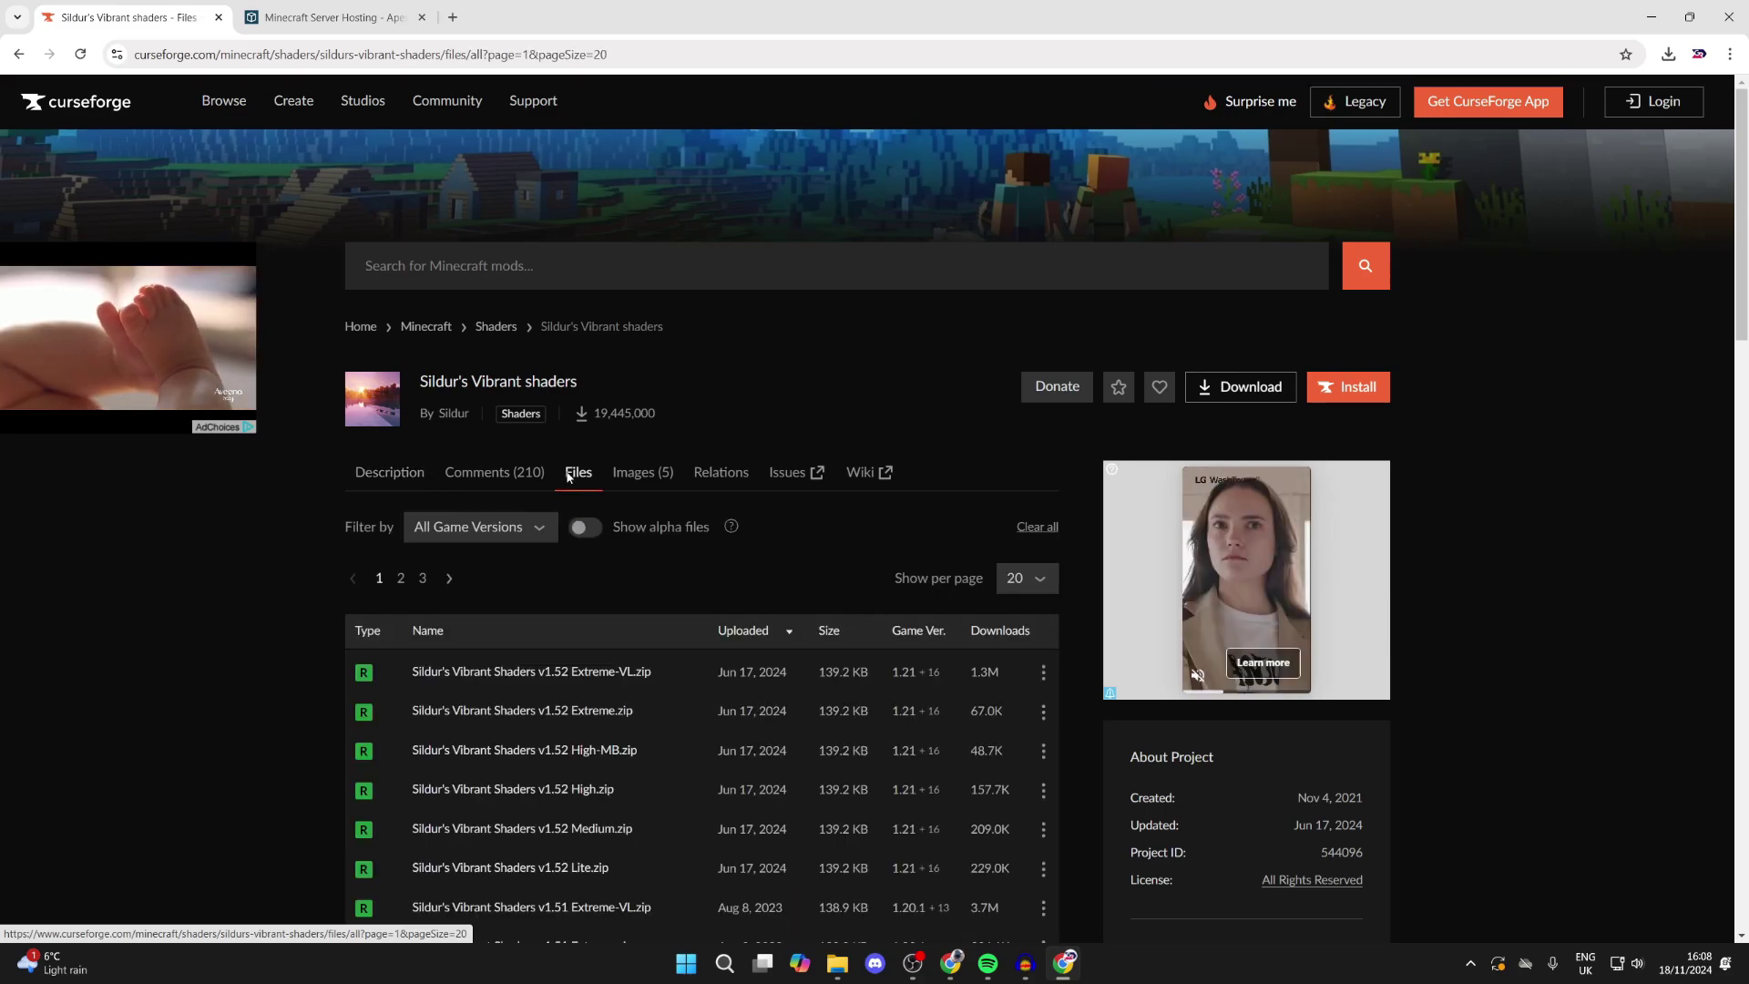
scroll(567, 476, down, 3)
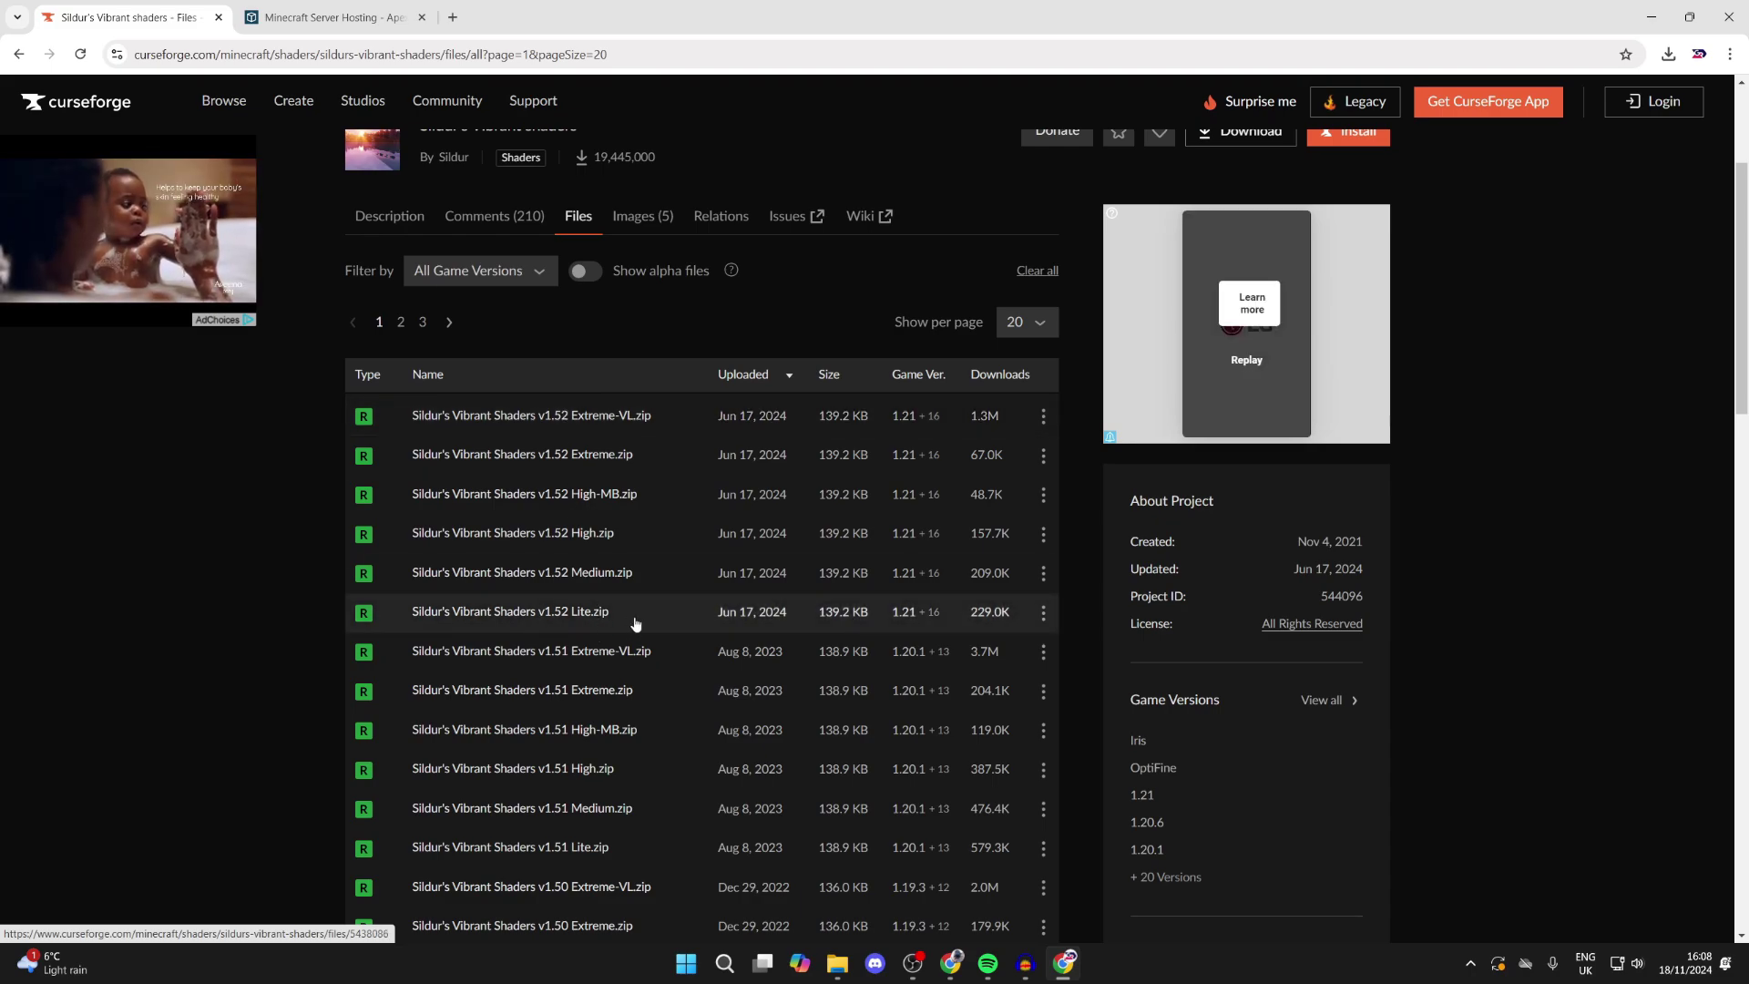
click(638, 375)
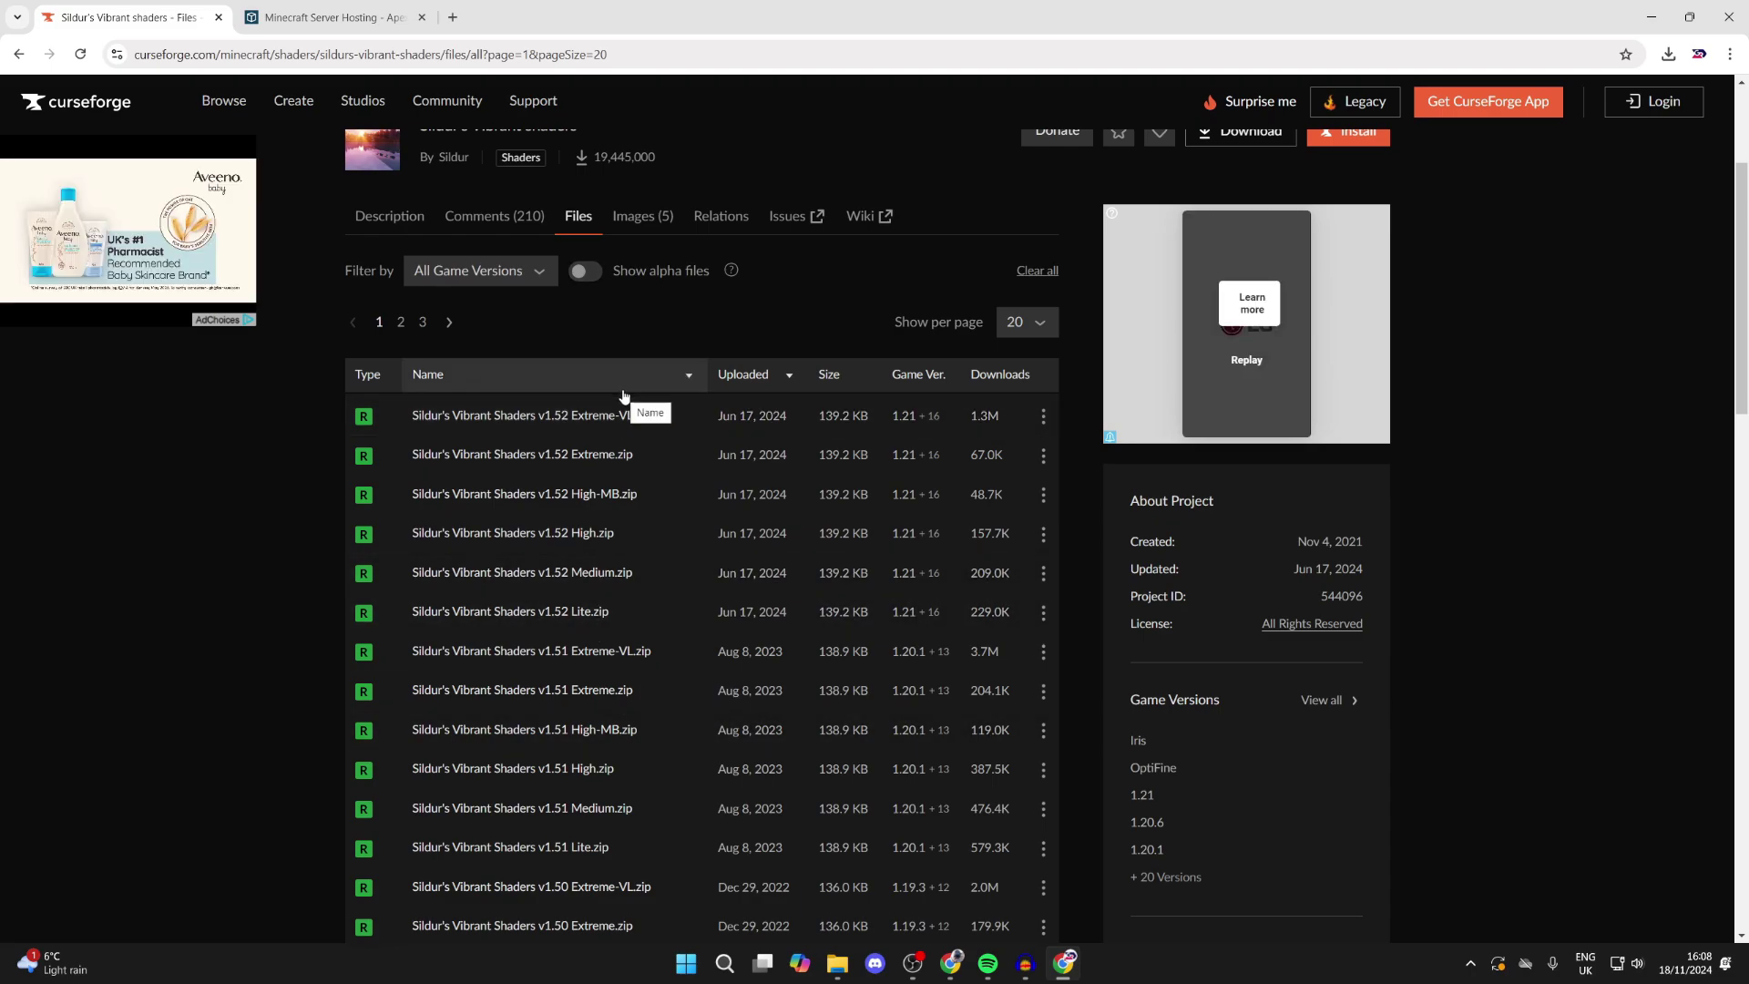
click(792, 369)
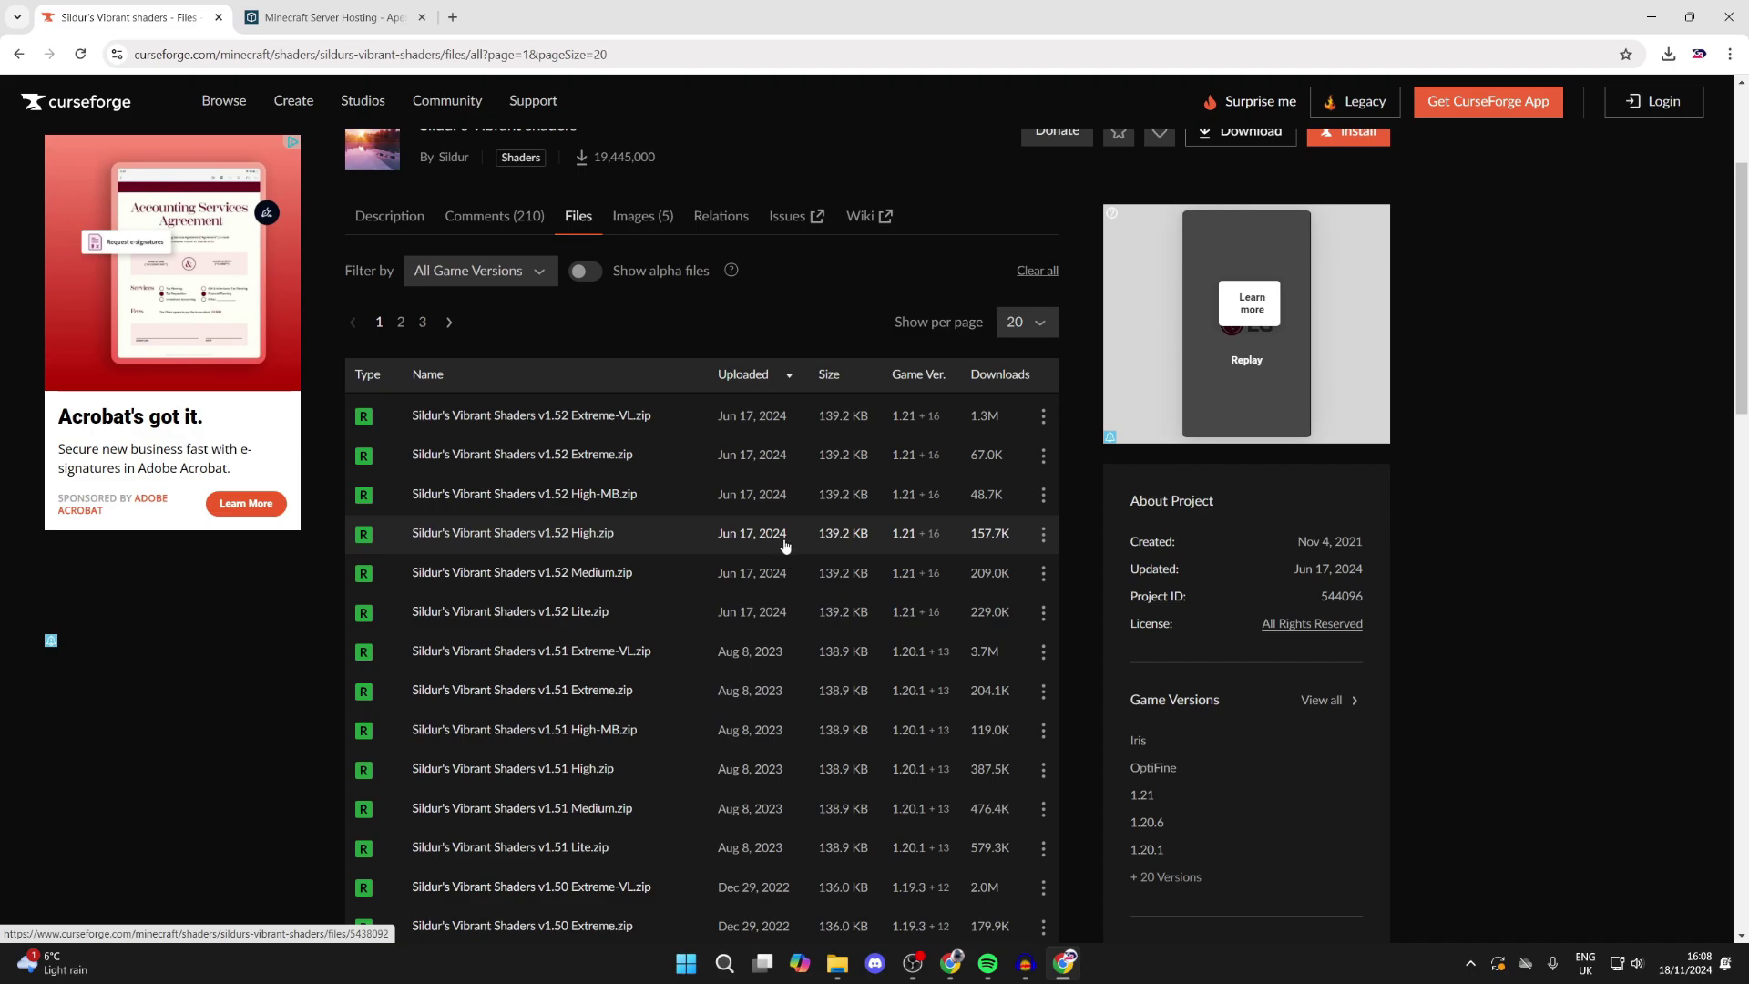
click(1041, 536)
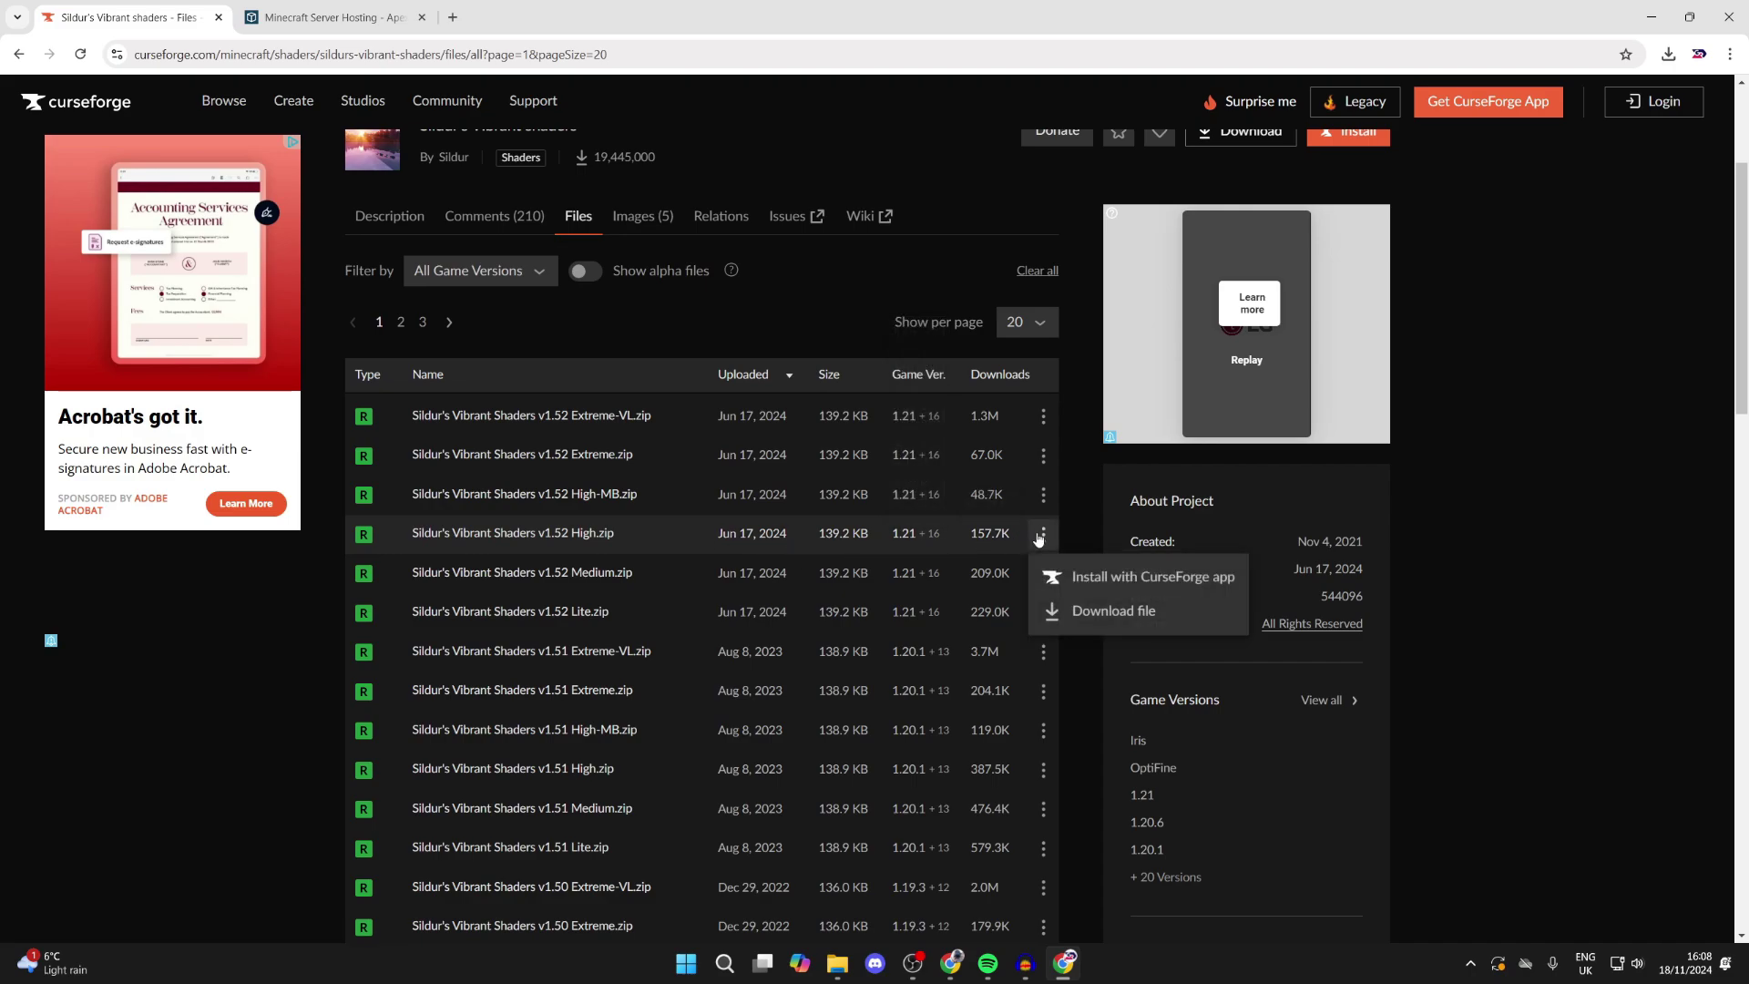
click(1079, 610)
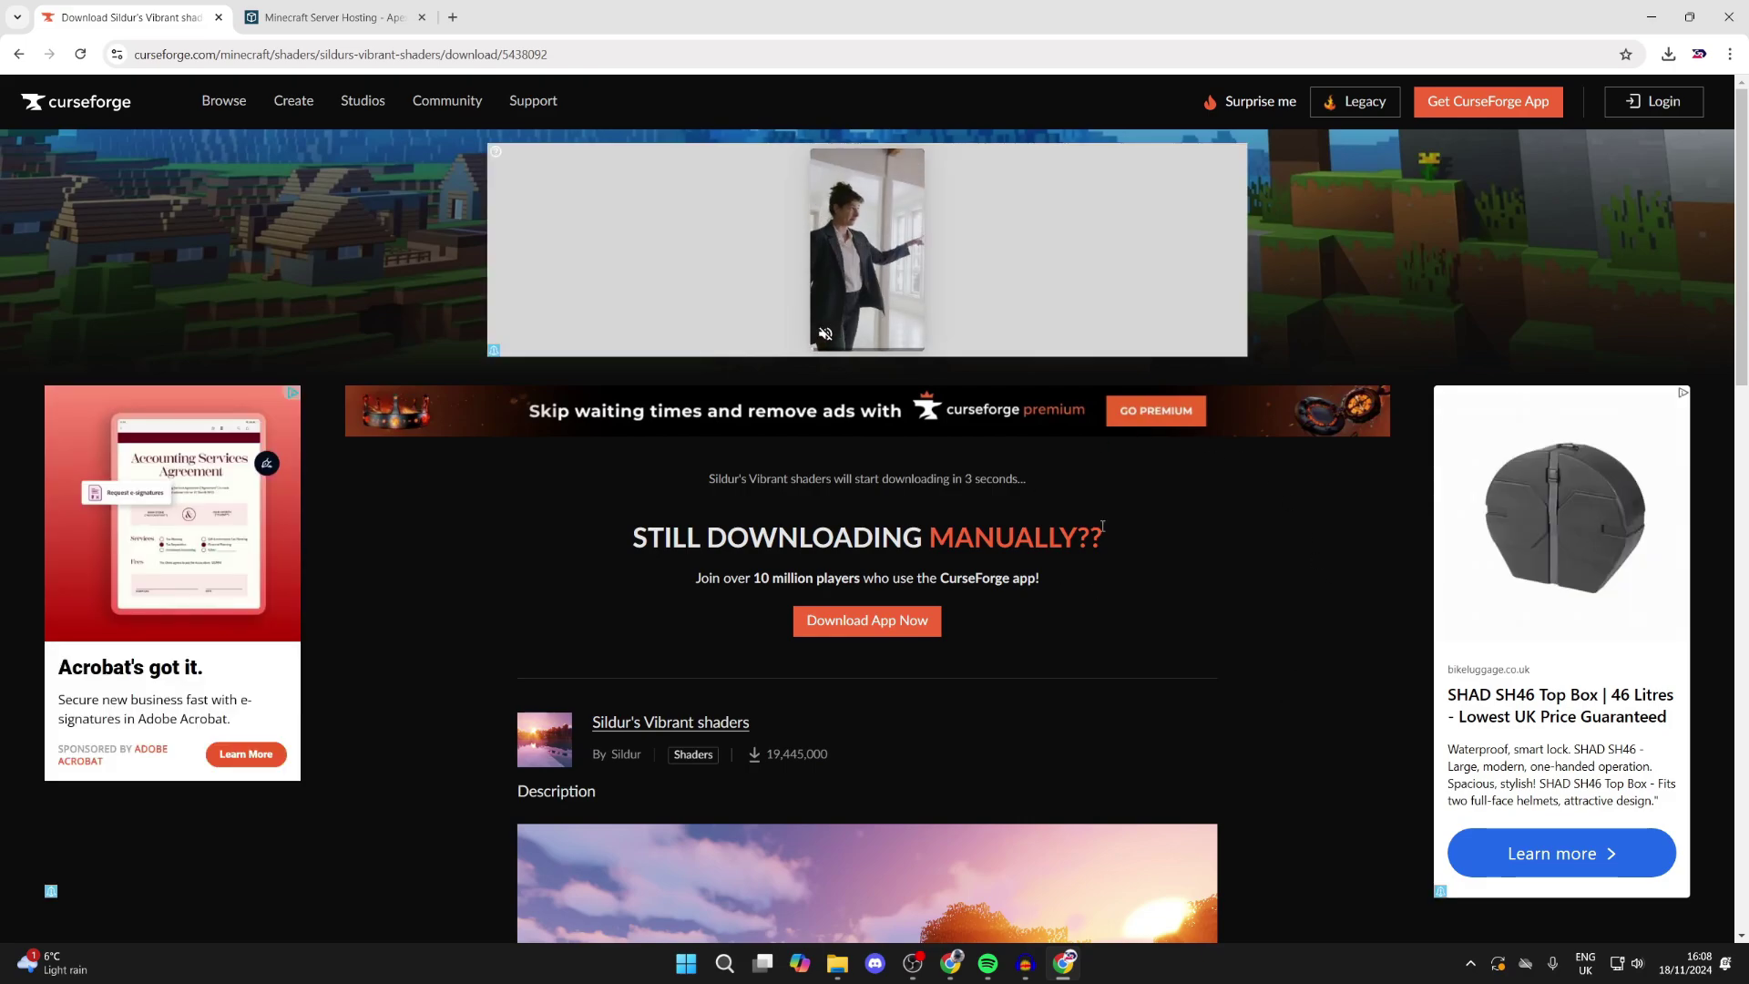
Step: Show the Downloads folder in File Explorer and launch the OptiFine 1.21.1 installer, closing it without installing
key(super+d)
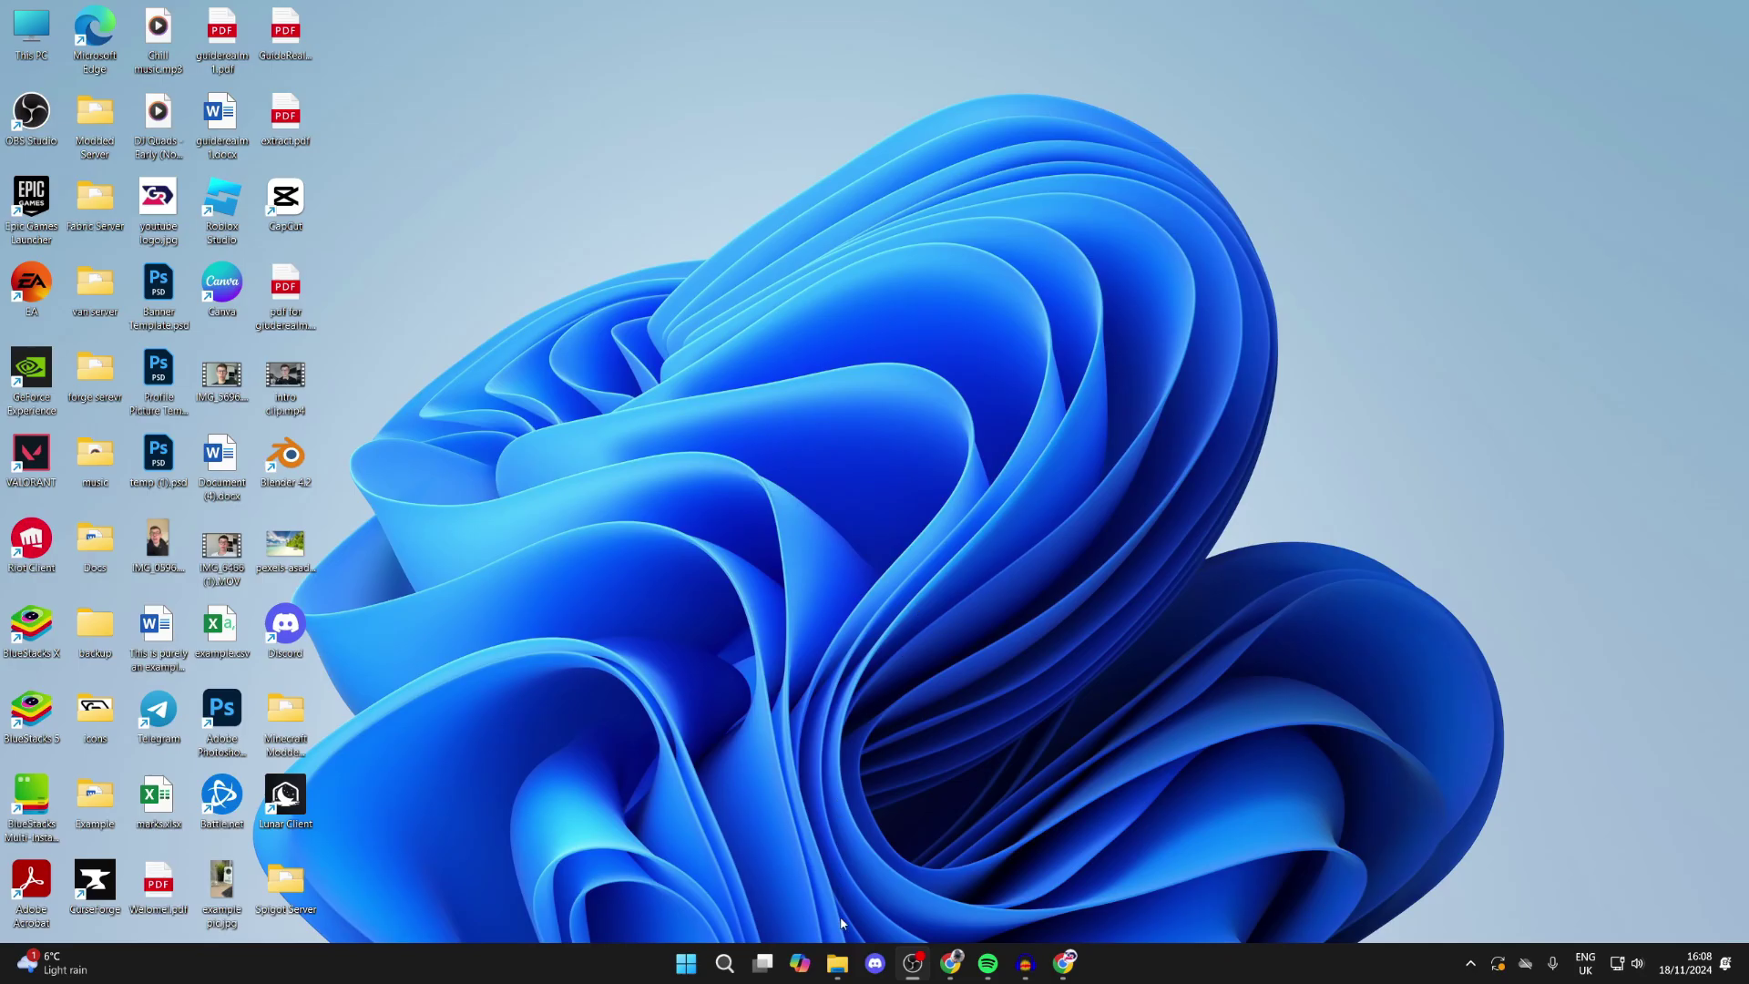
click(837, 962)
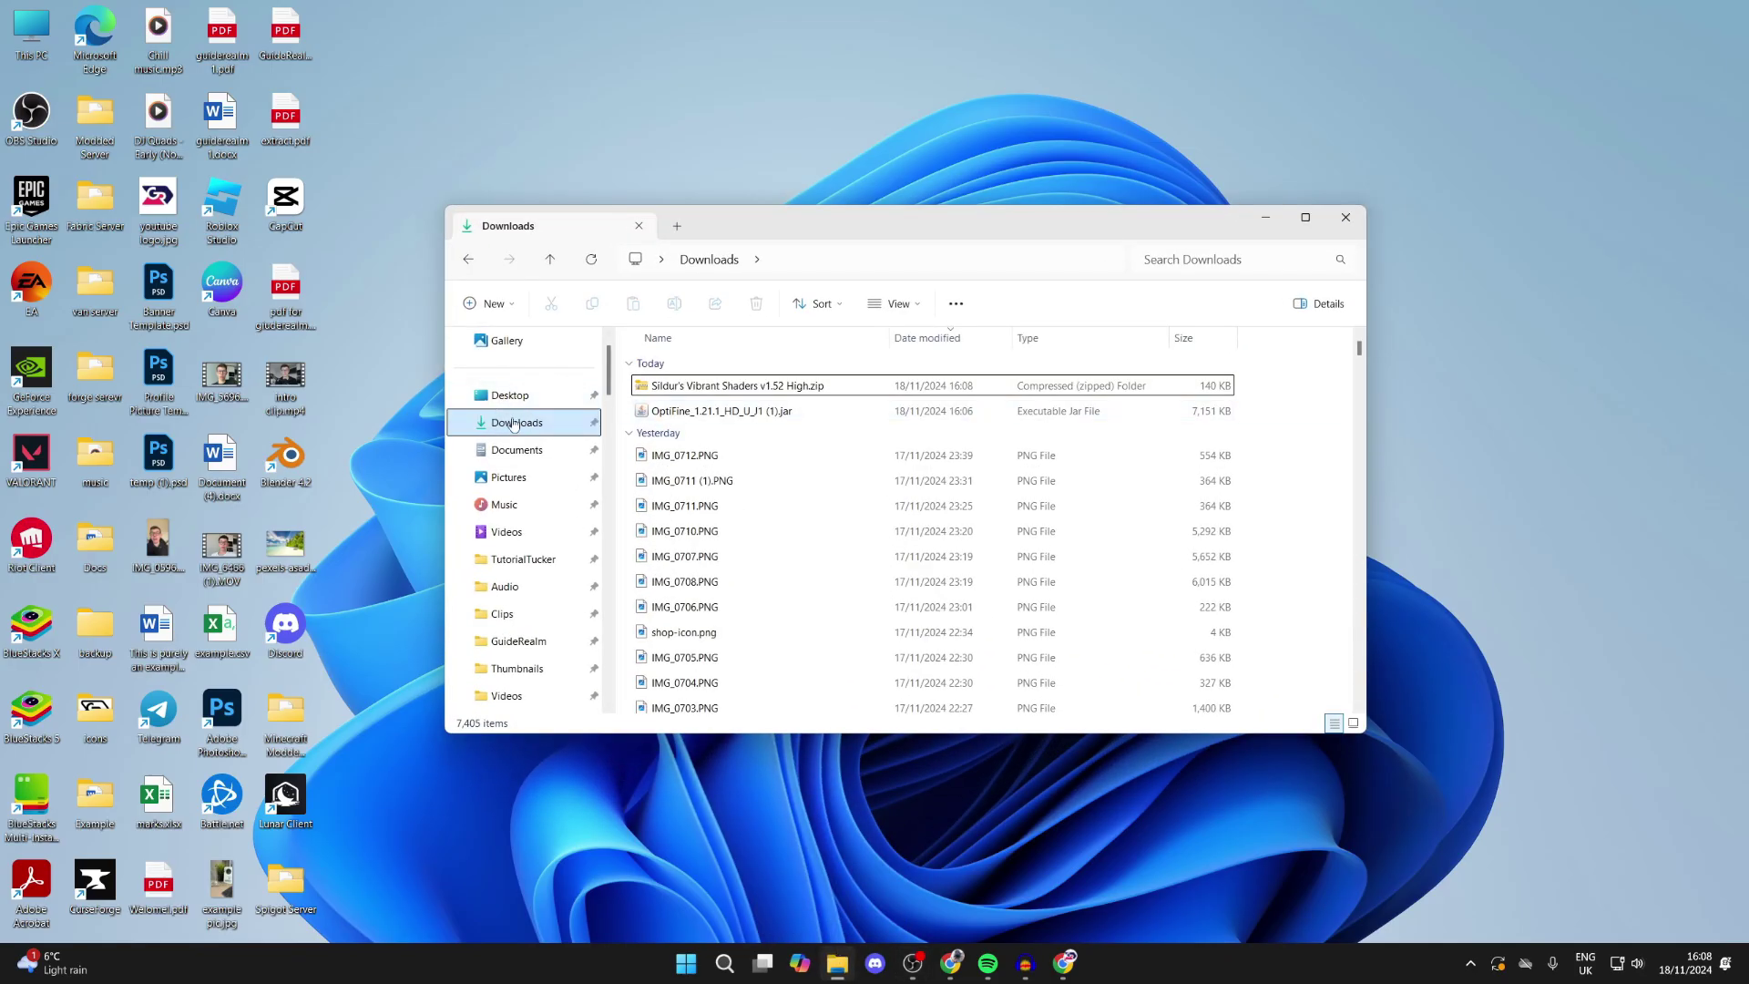
double_click(718, 411)
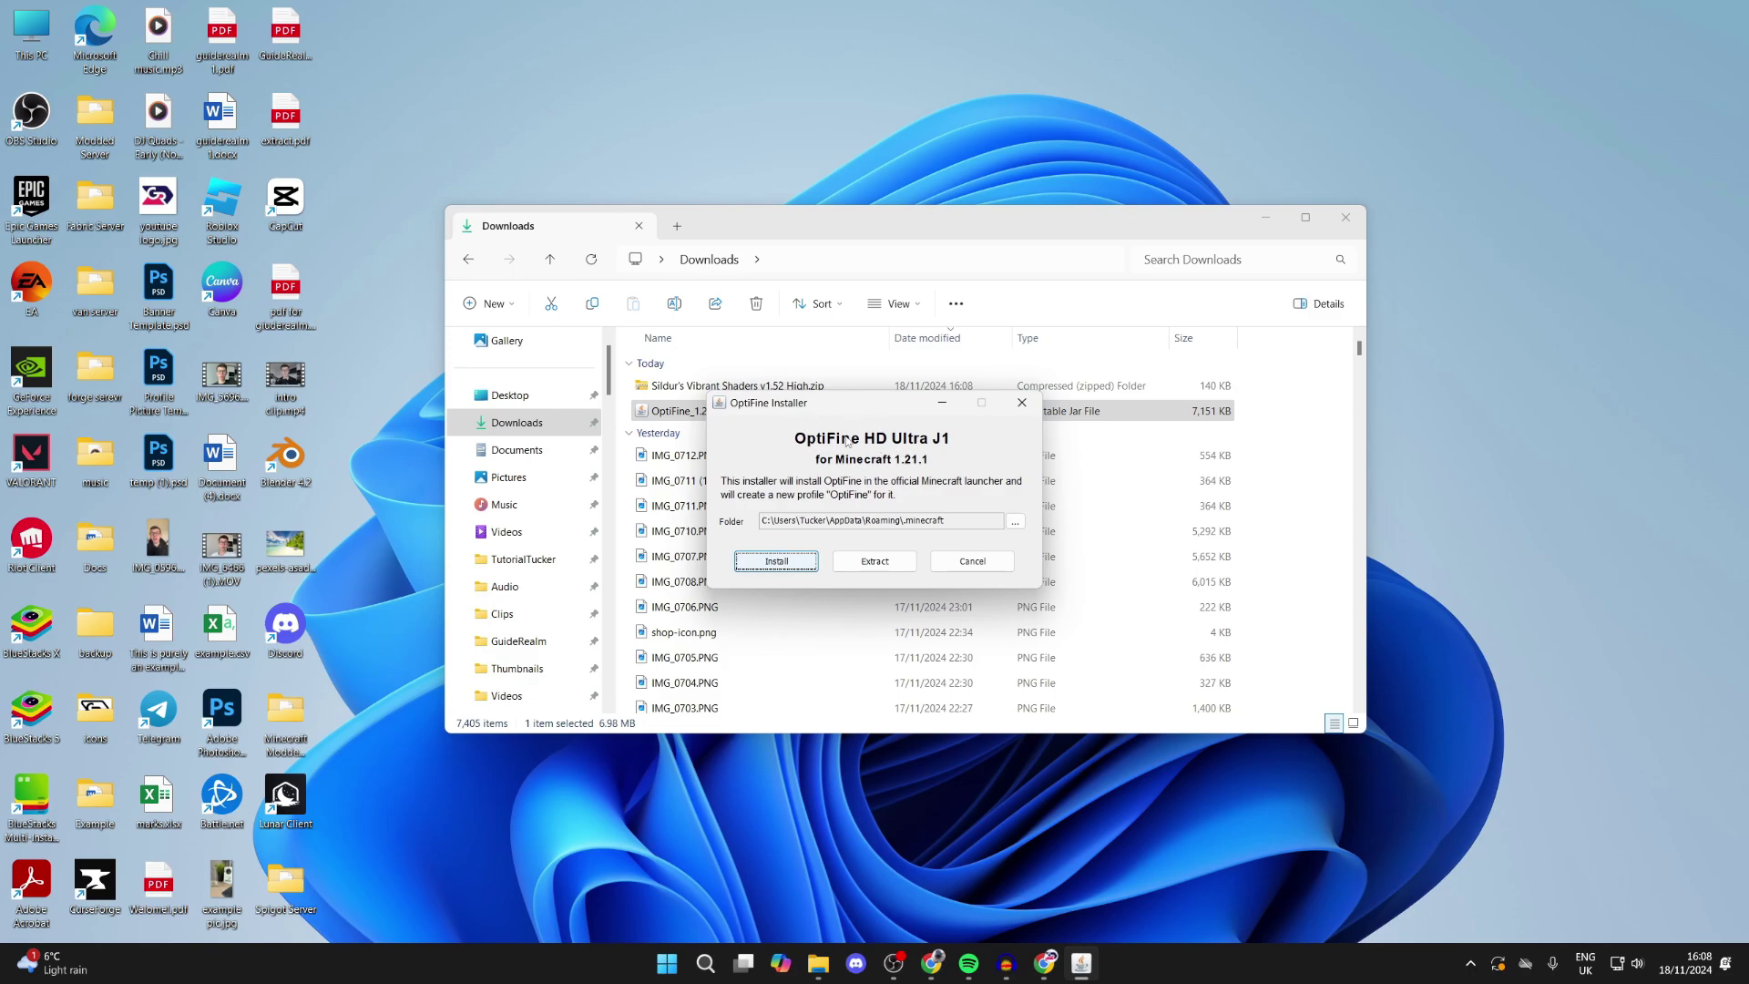
click(1022, 404)
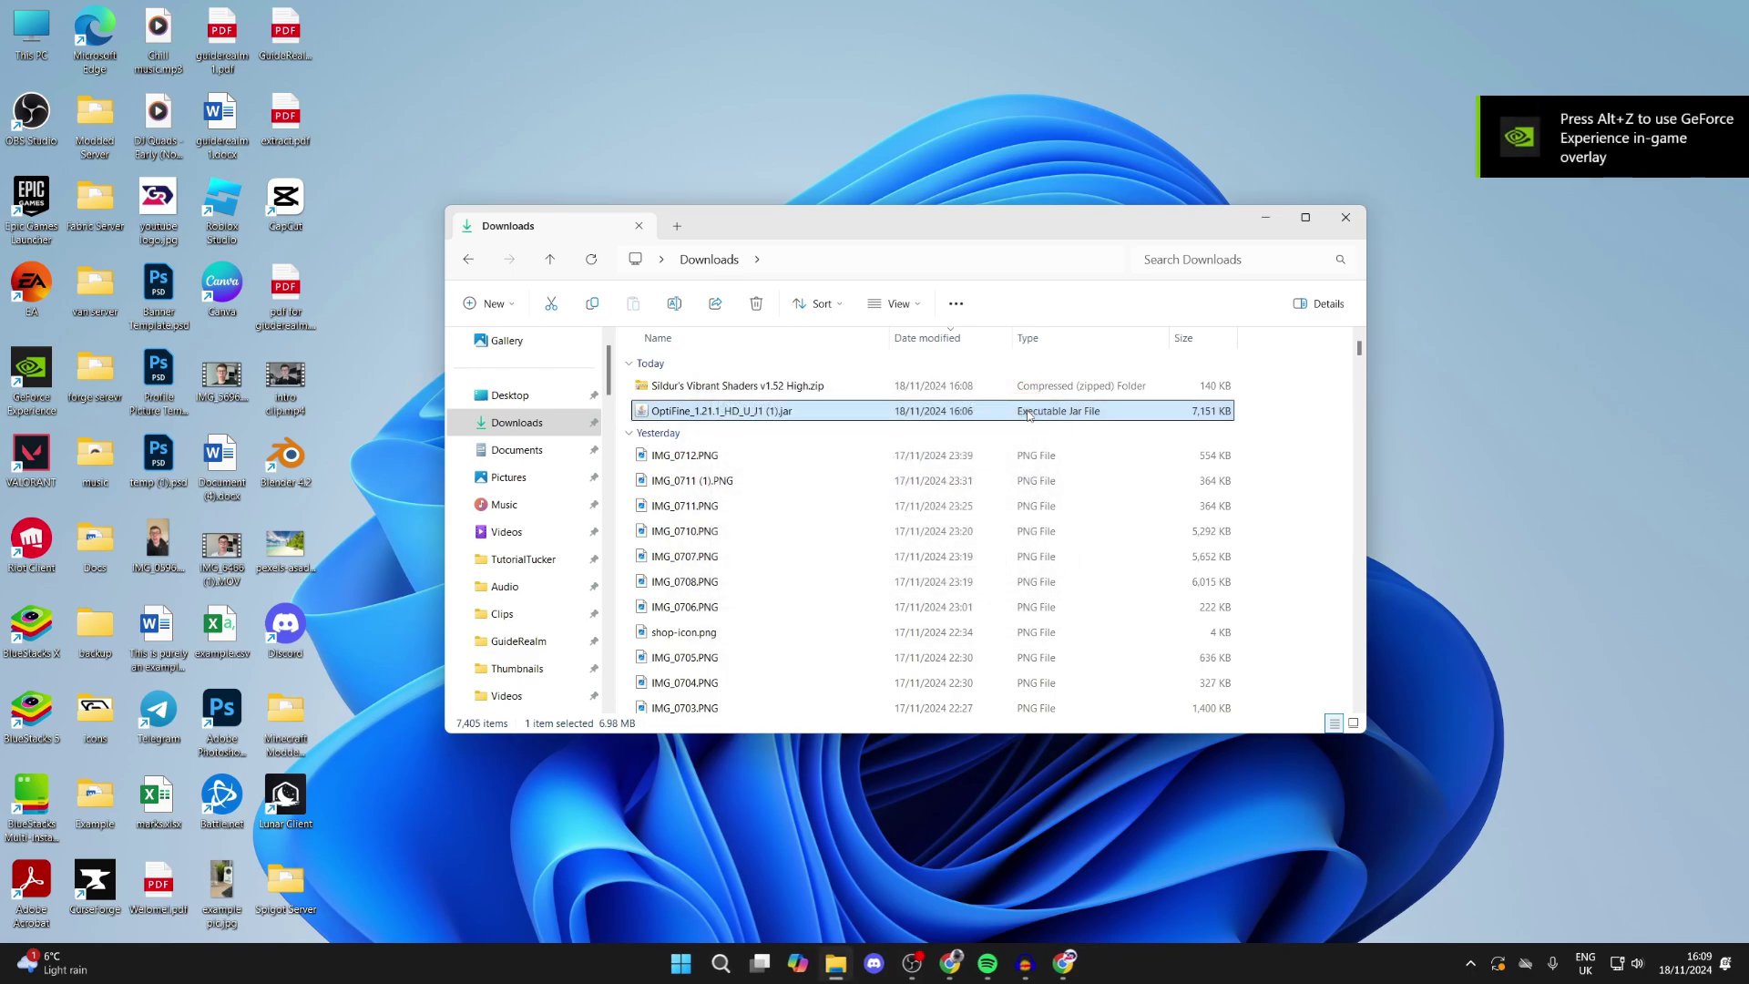
Step: Switch back to the browser and open java.com to view the Java download page
click(1073, 961)
click(721, 54)
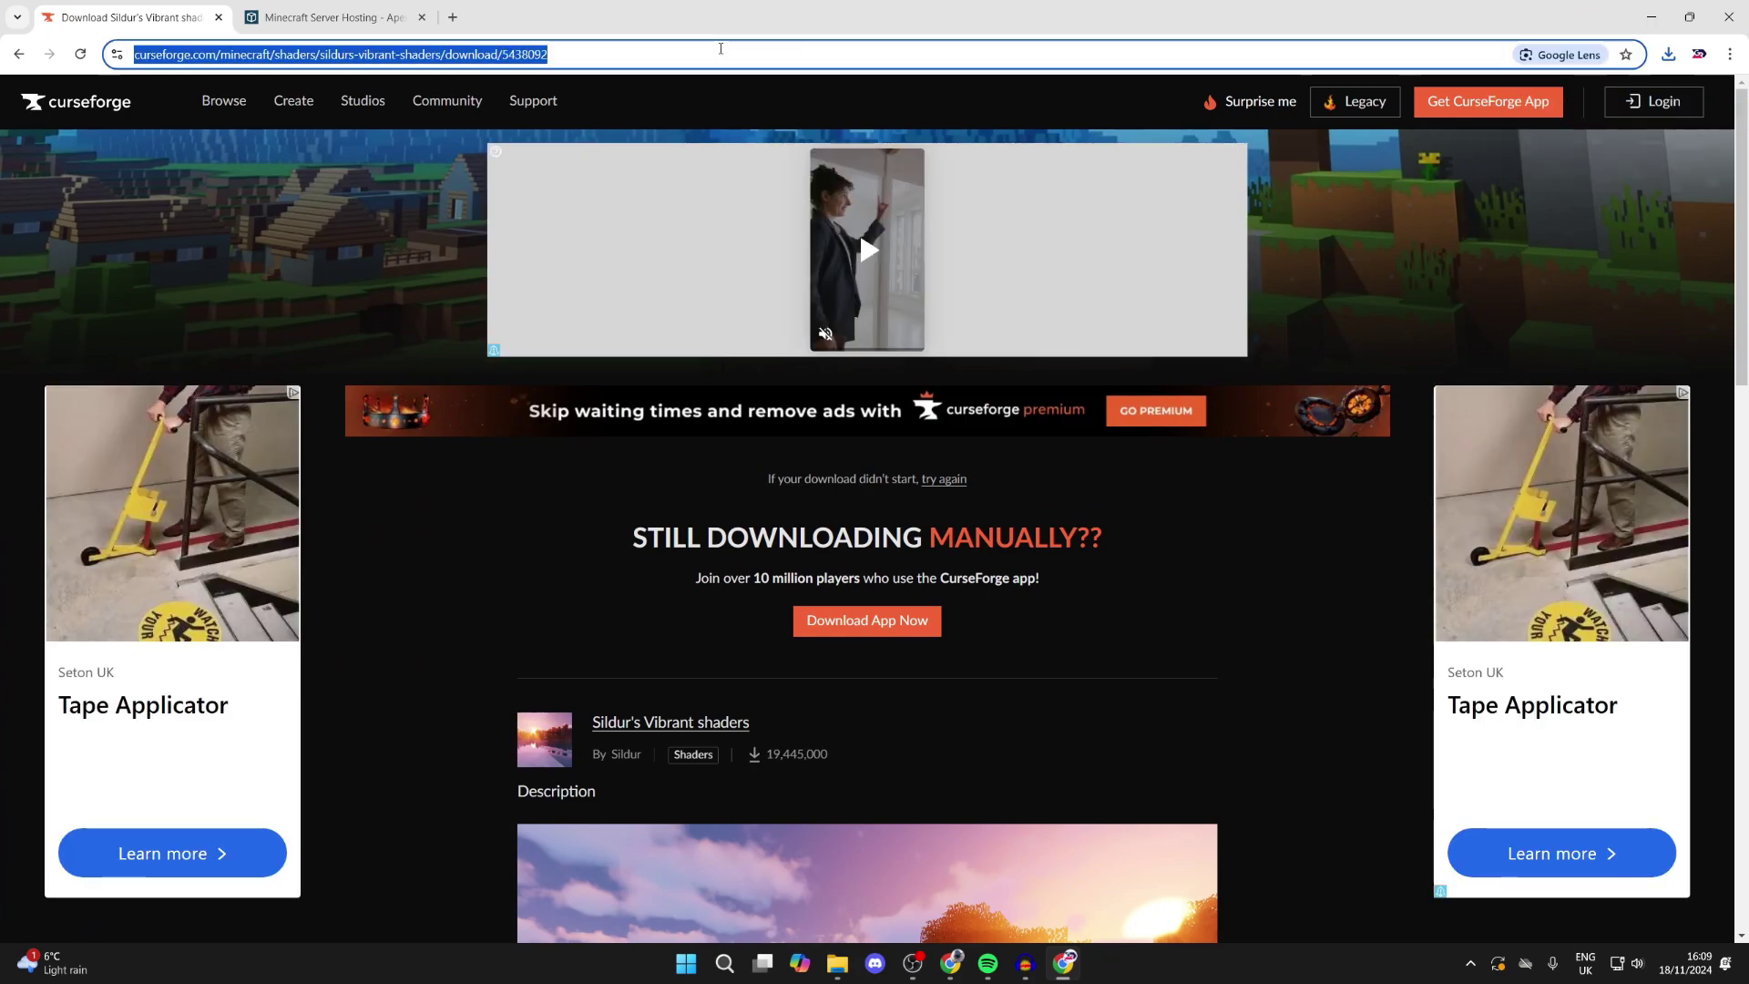
text(java.com)
key(Return)
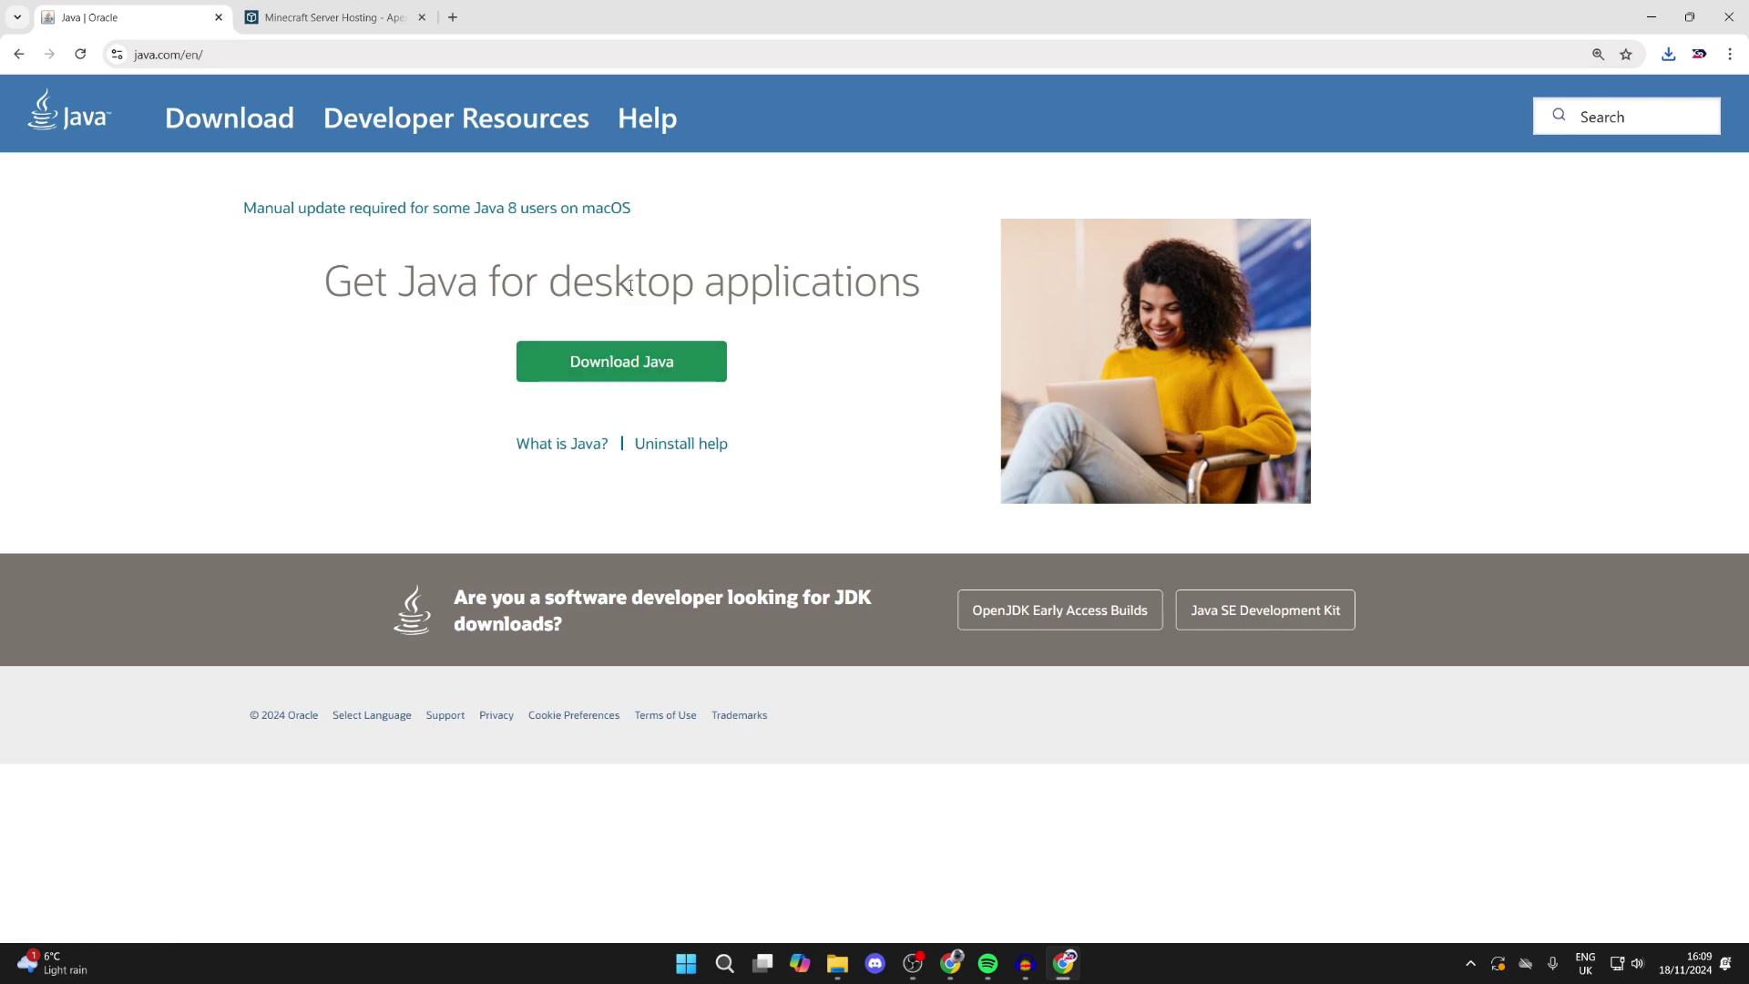
Step: Set .jar files to always open with Java(TM) Platform SE binary and install OptiFine from the downloaded OptiFine 1.21.1 file
click(1651, 17)
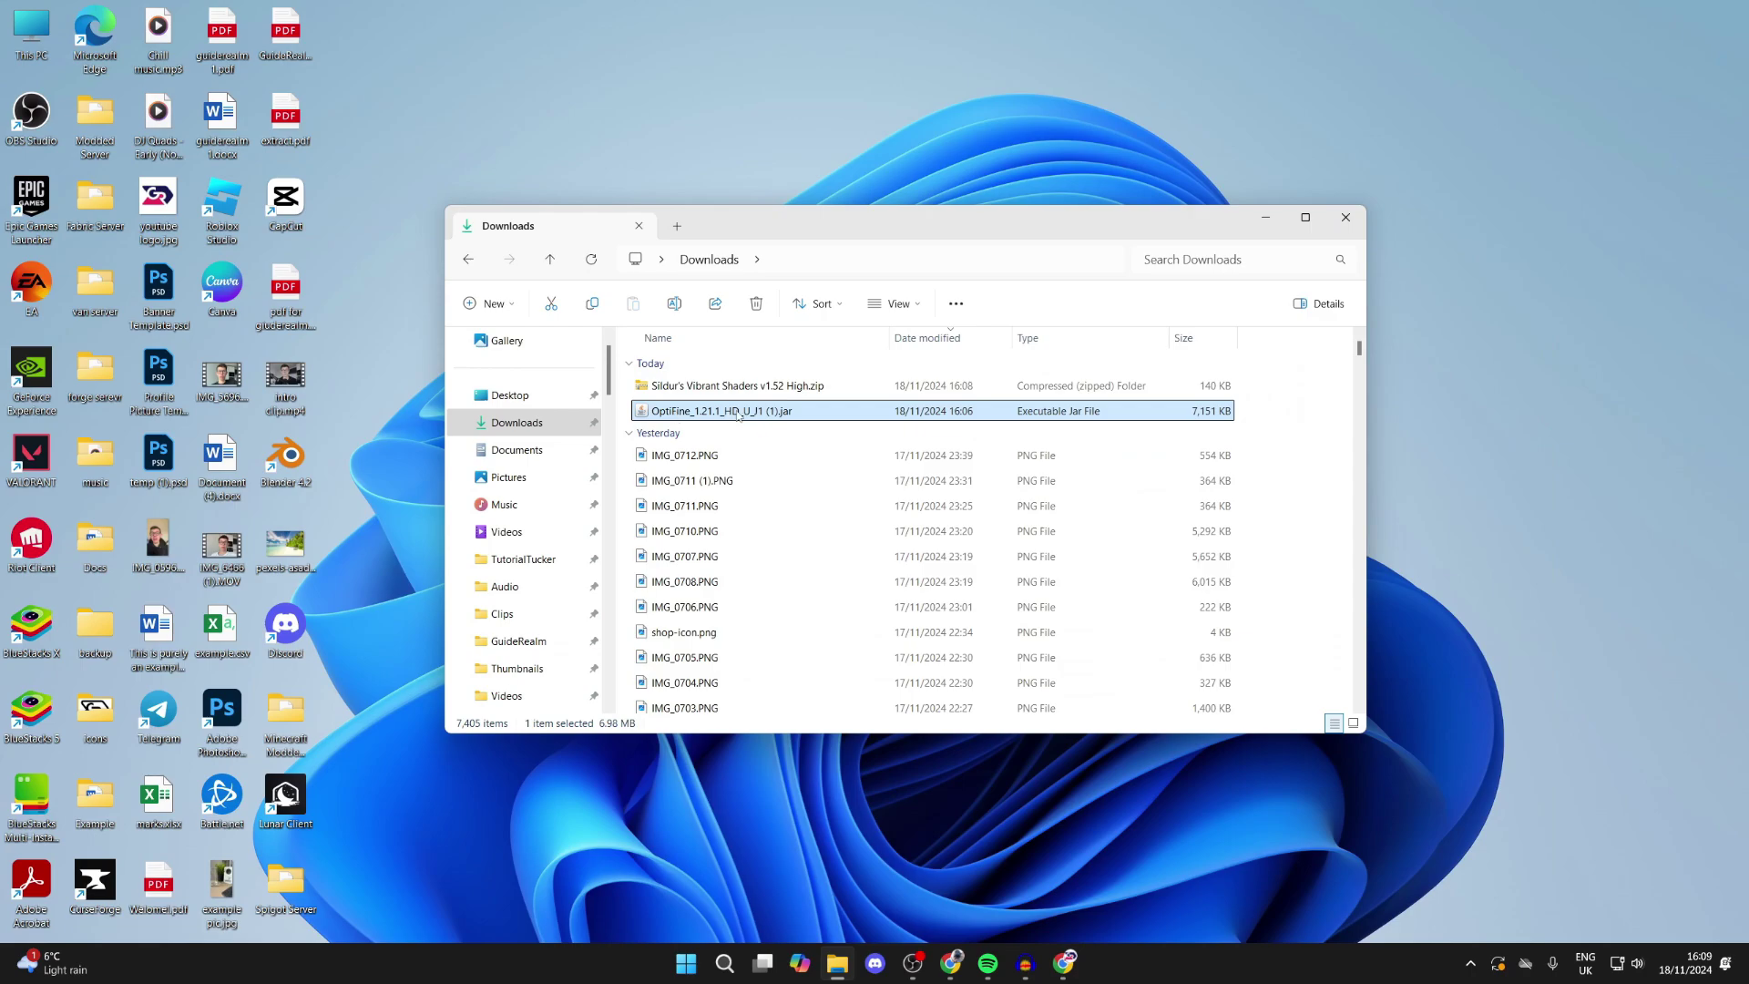
right_click(739, 415)
mouse_move(798, 494)
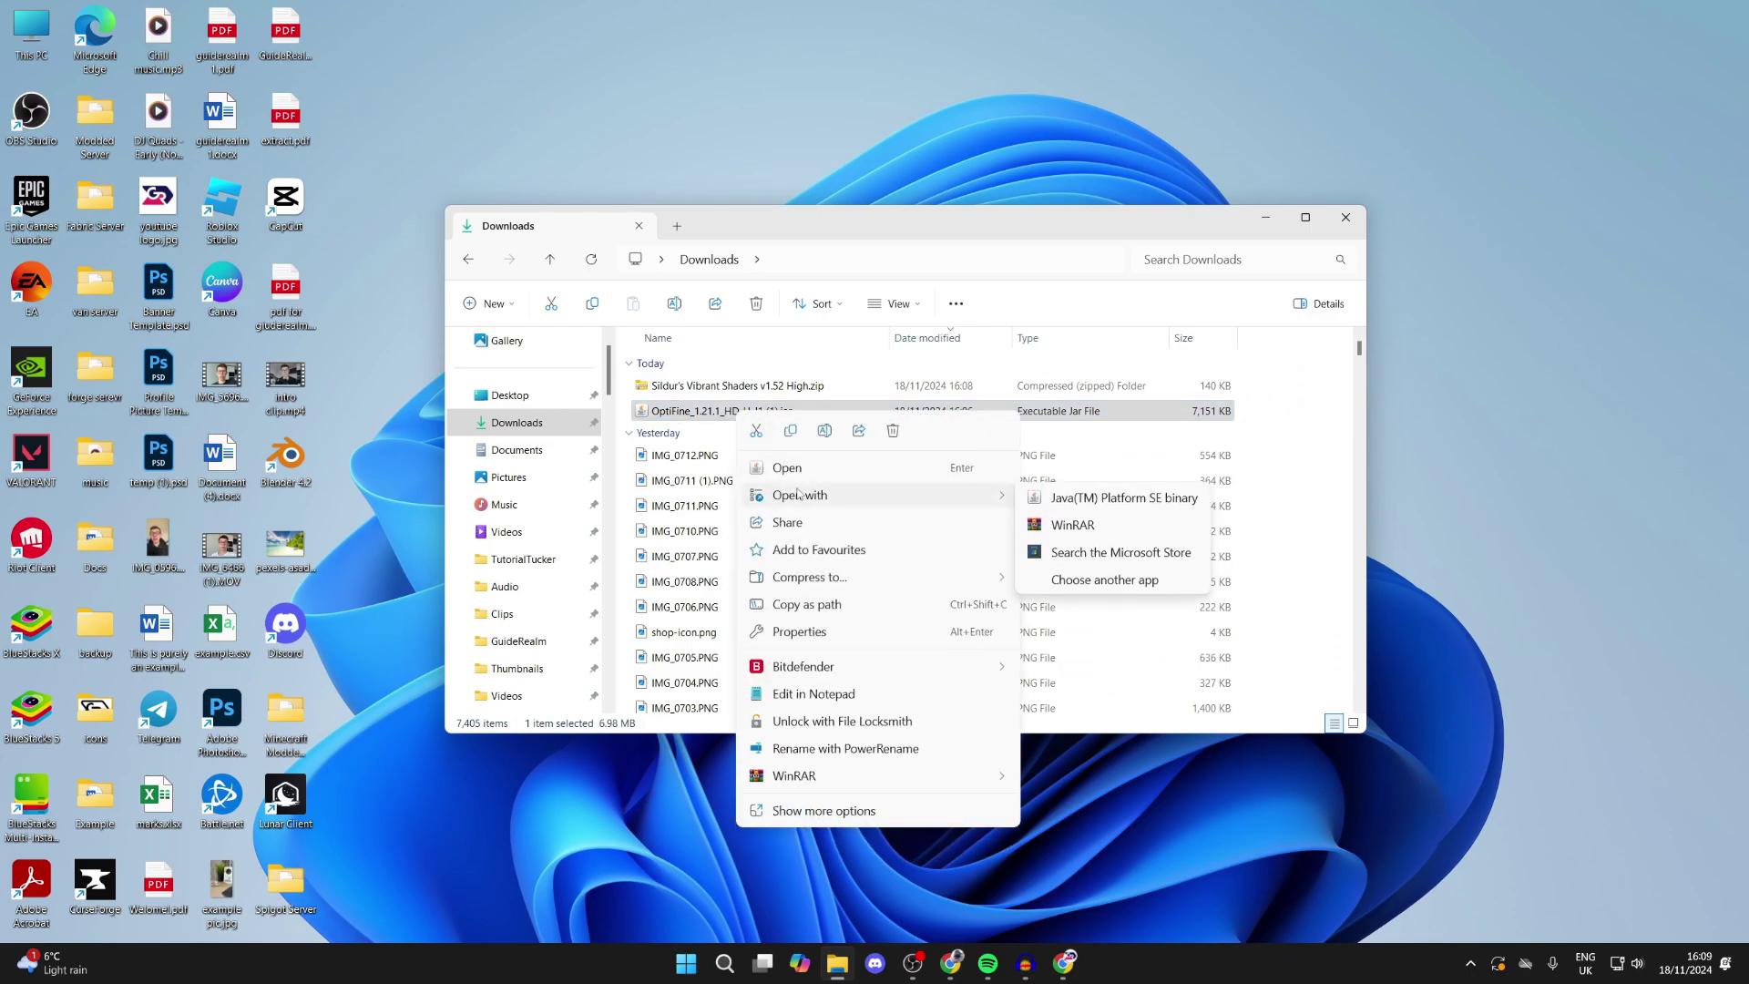
click(1033, 577)
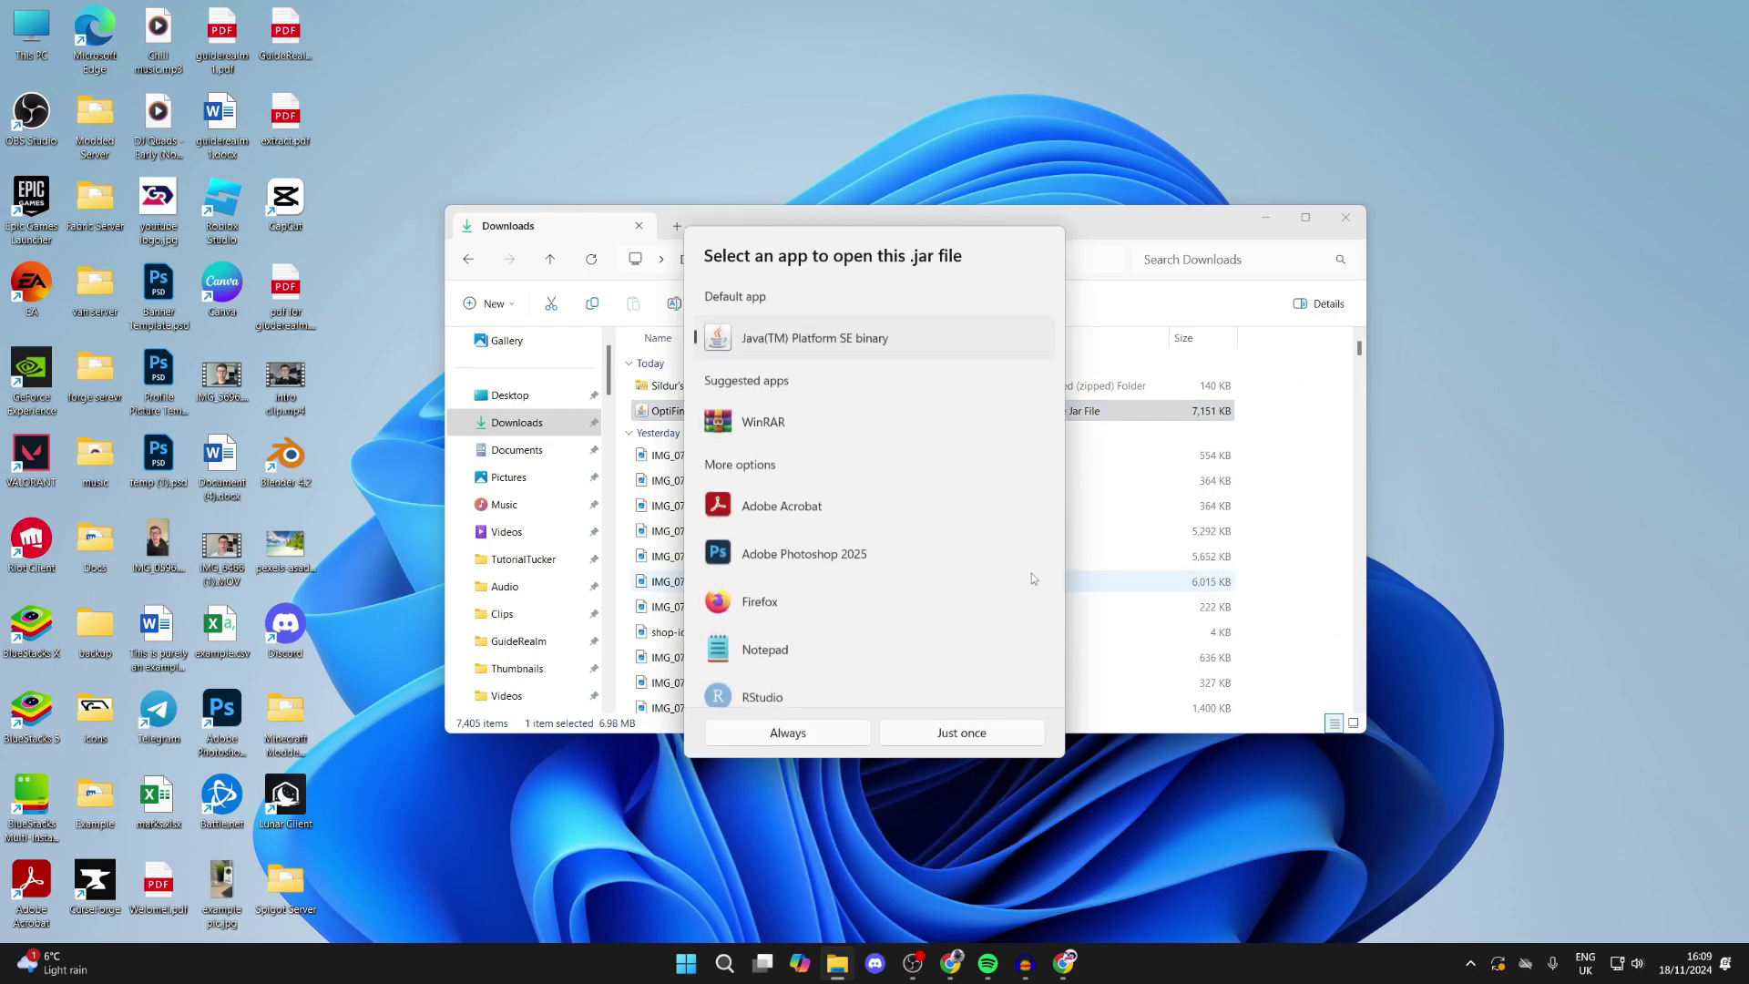
click(838, 735)
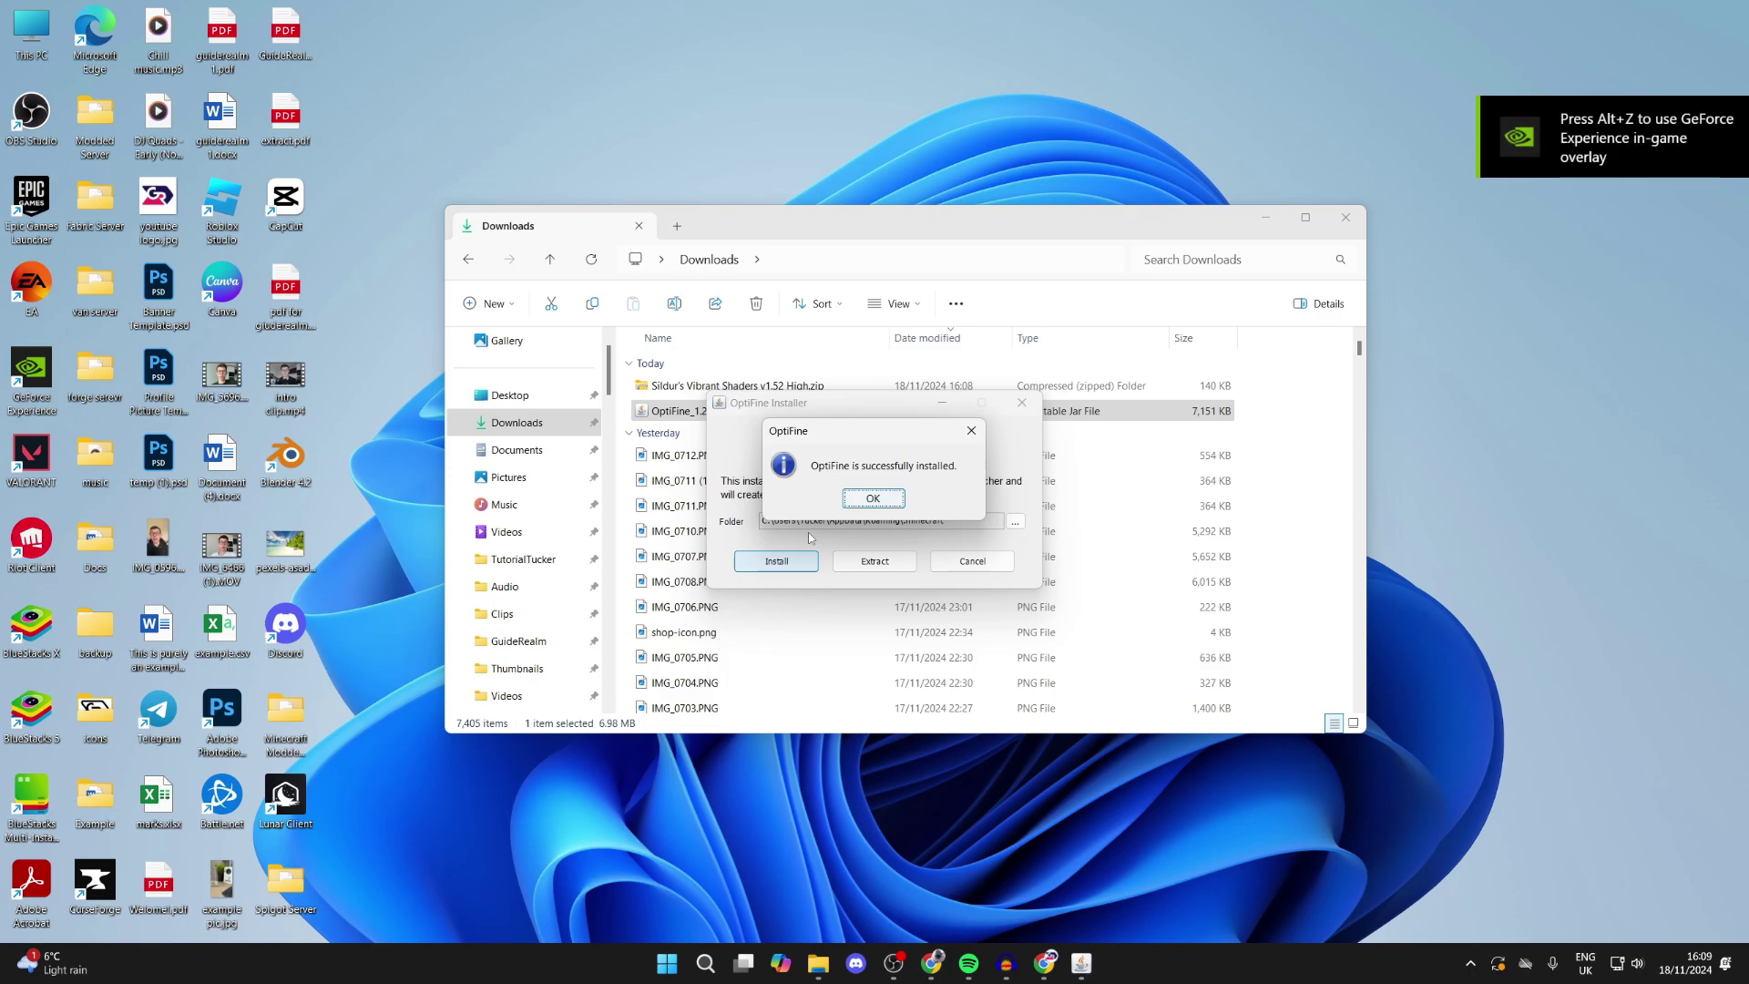
click(872, 497)
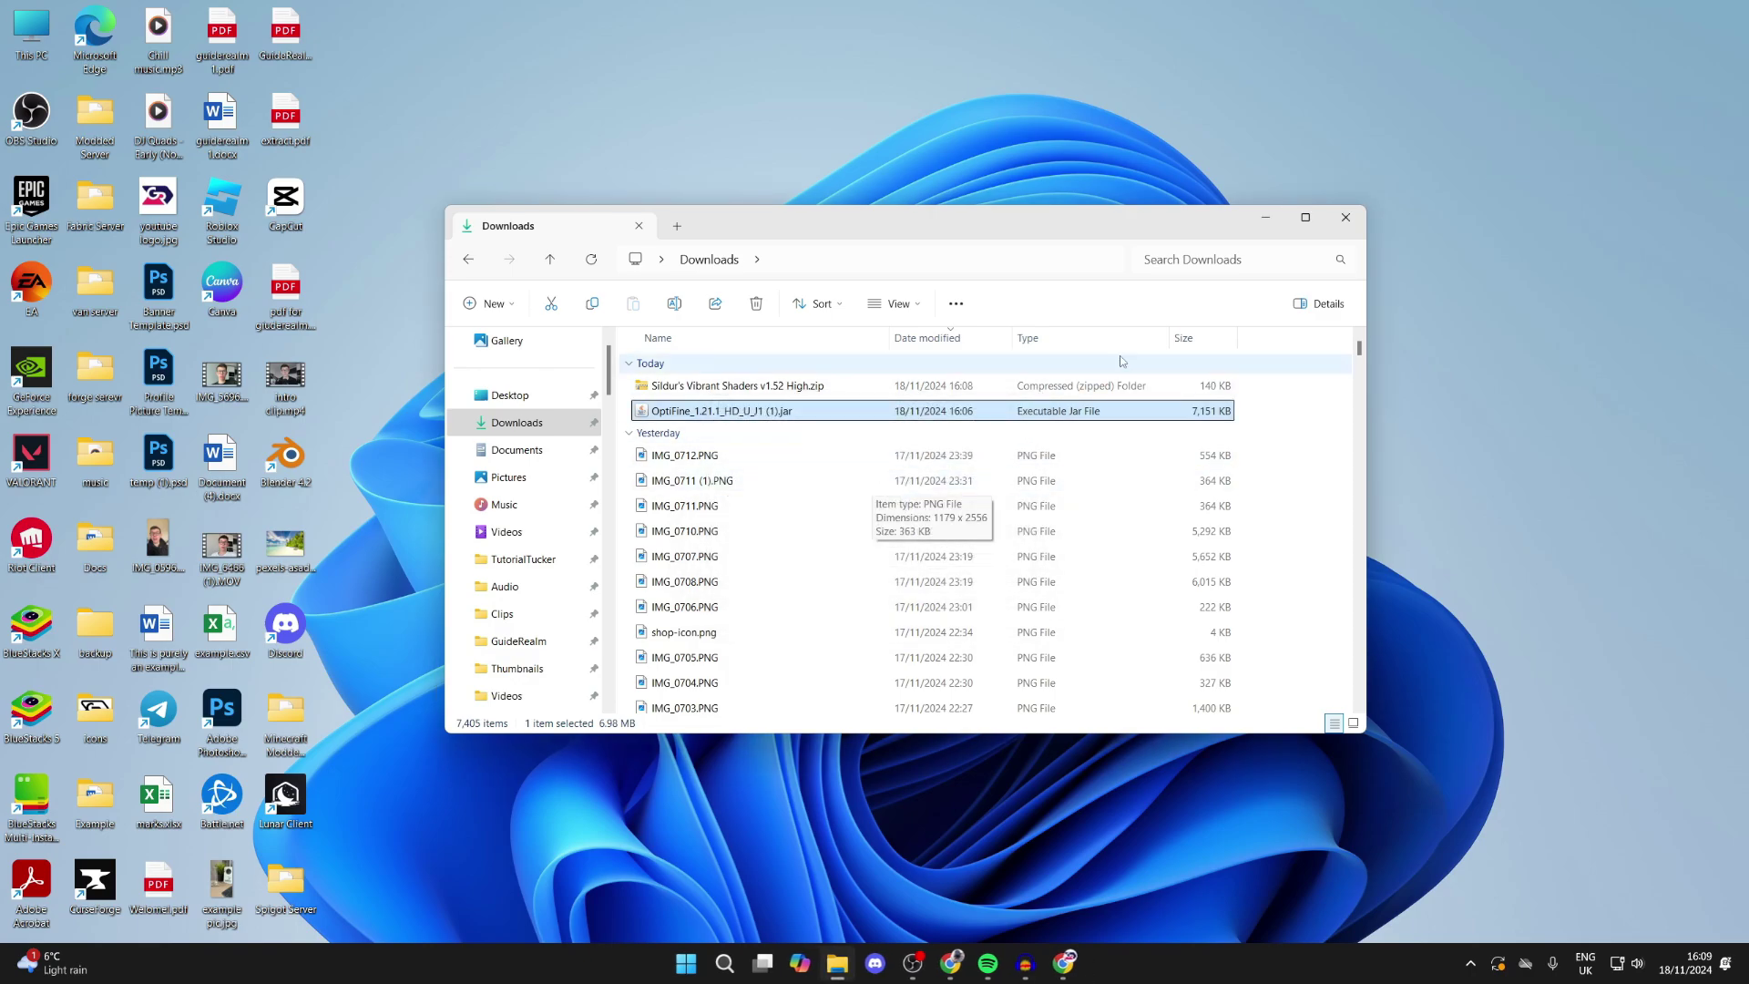
Step: Select the OptiFine 1.21.1 installation in the Minecraft Launcher and start the game
click(1265, 217)
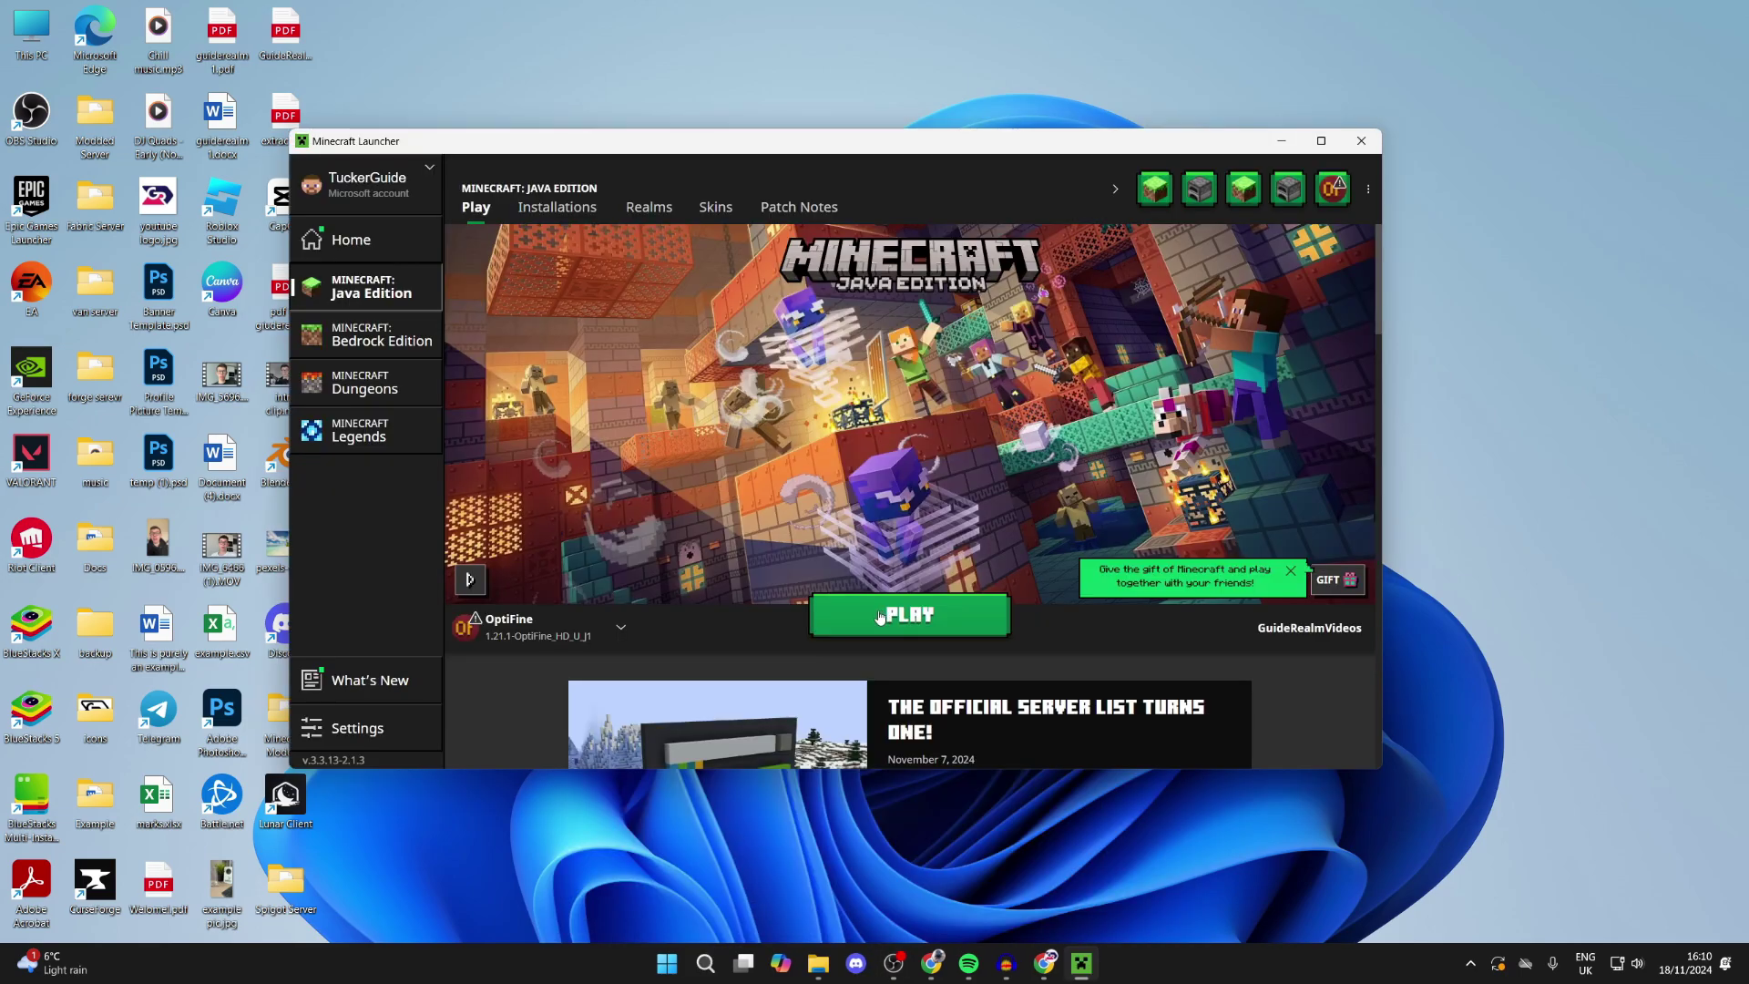
click(539, 616)
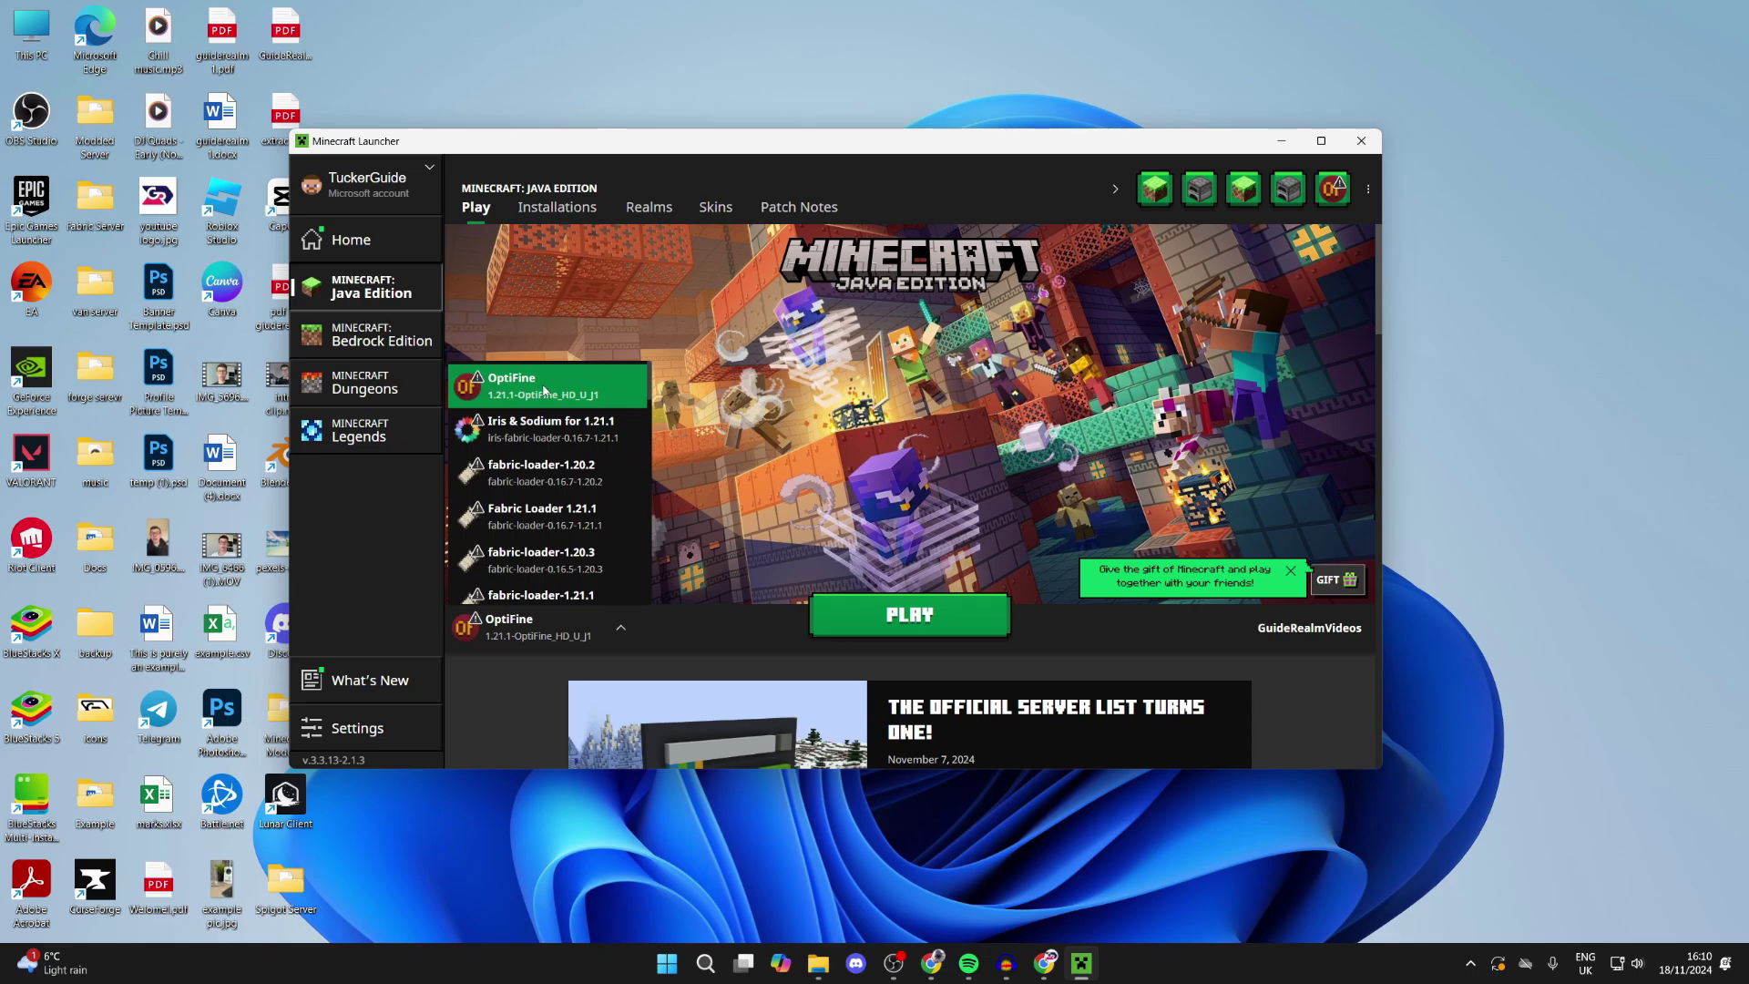
click(544, 390)
click(882, 619)
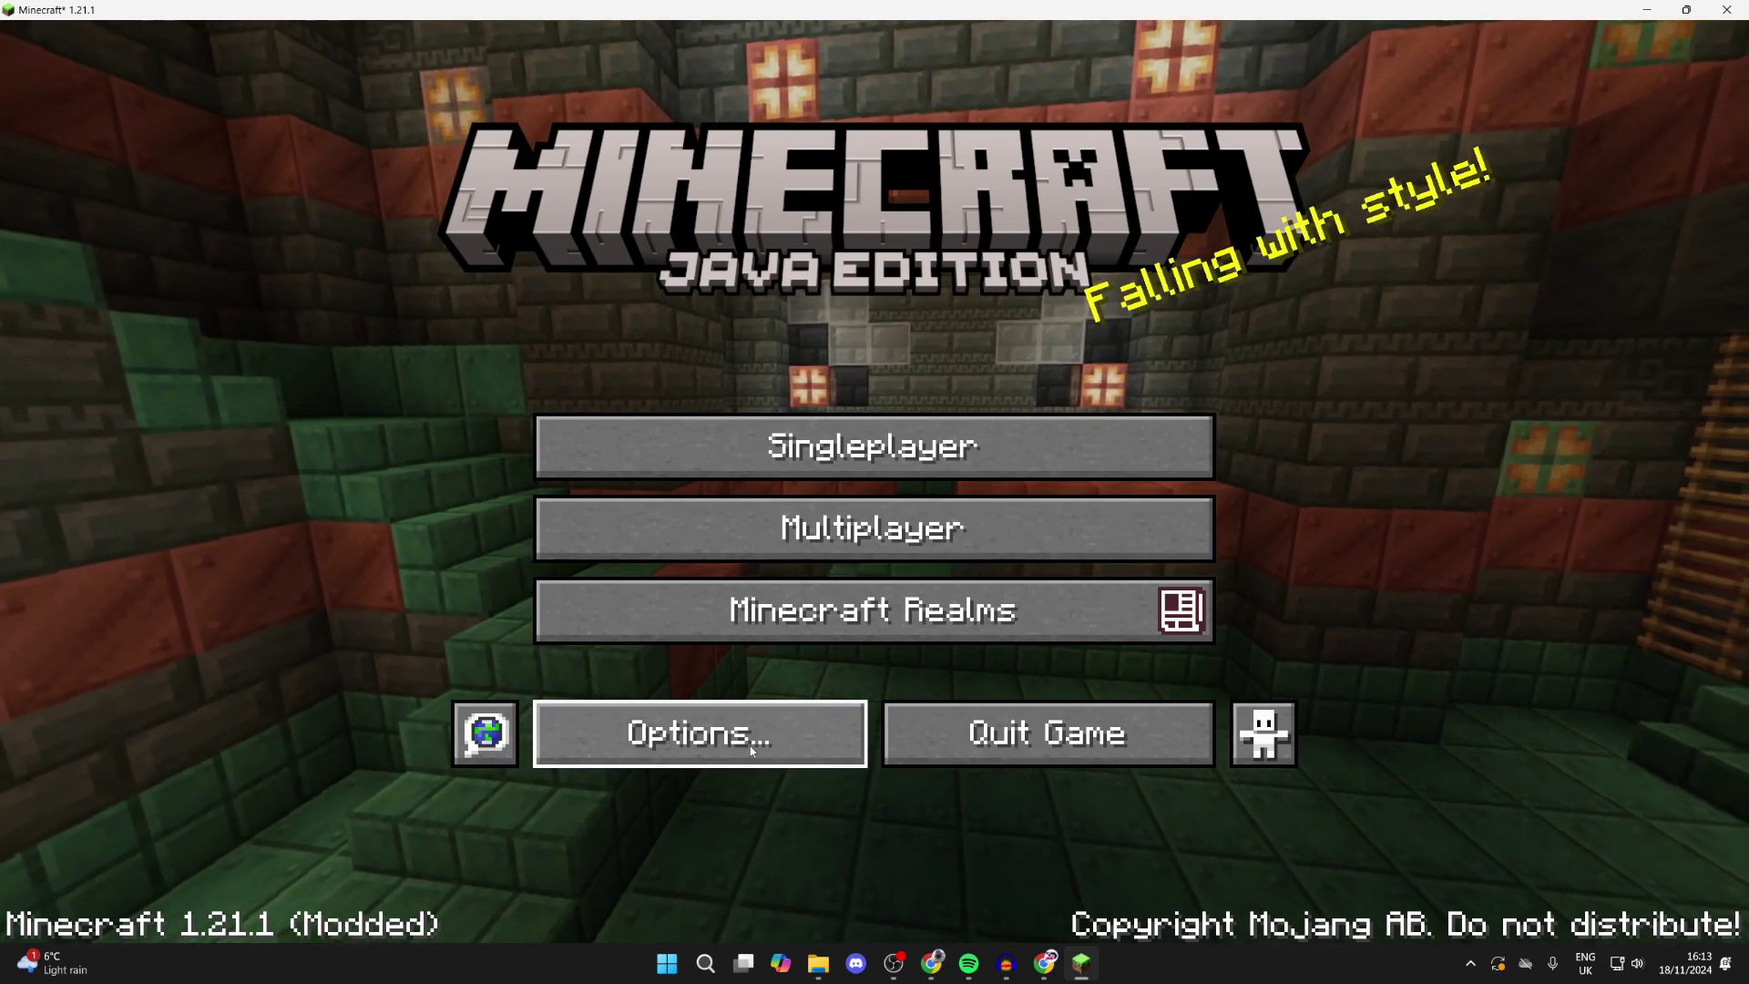
Step: Bring up the Shaders page of the video settings and open the game's shader packs folder
click(748, 743)
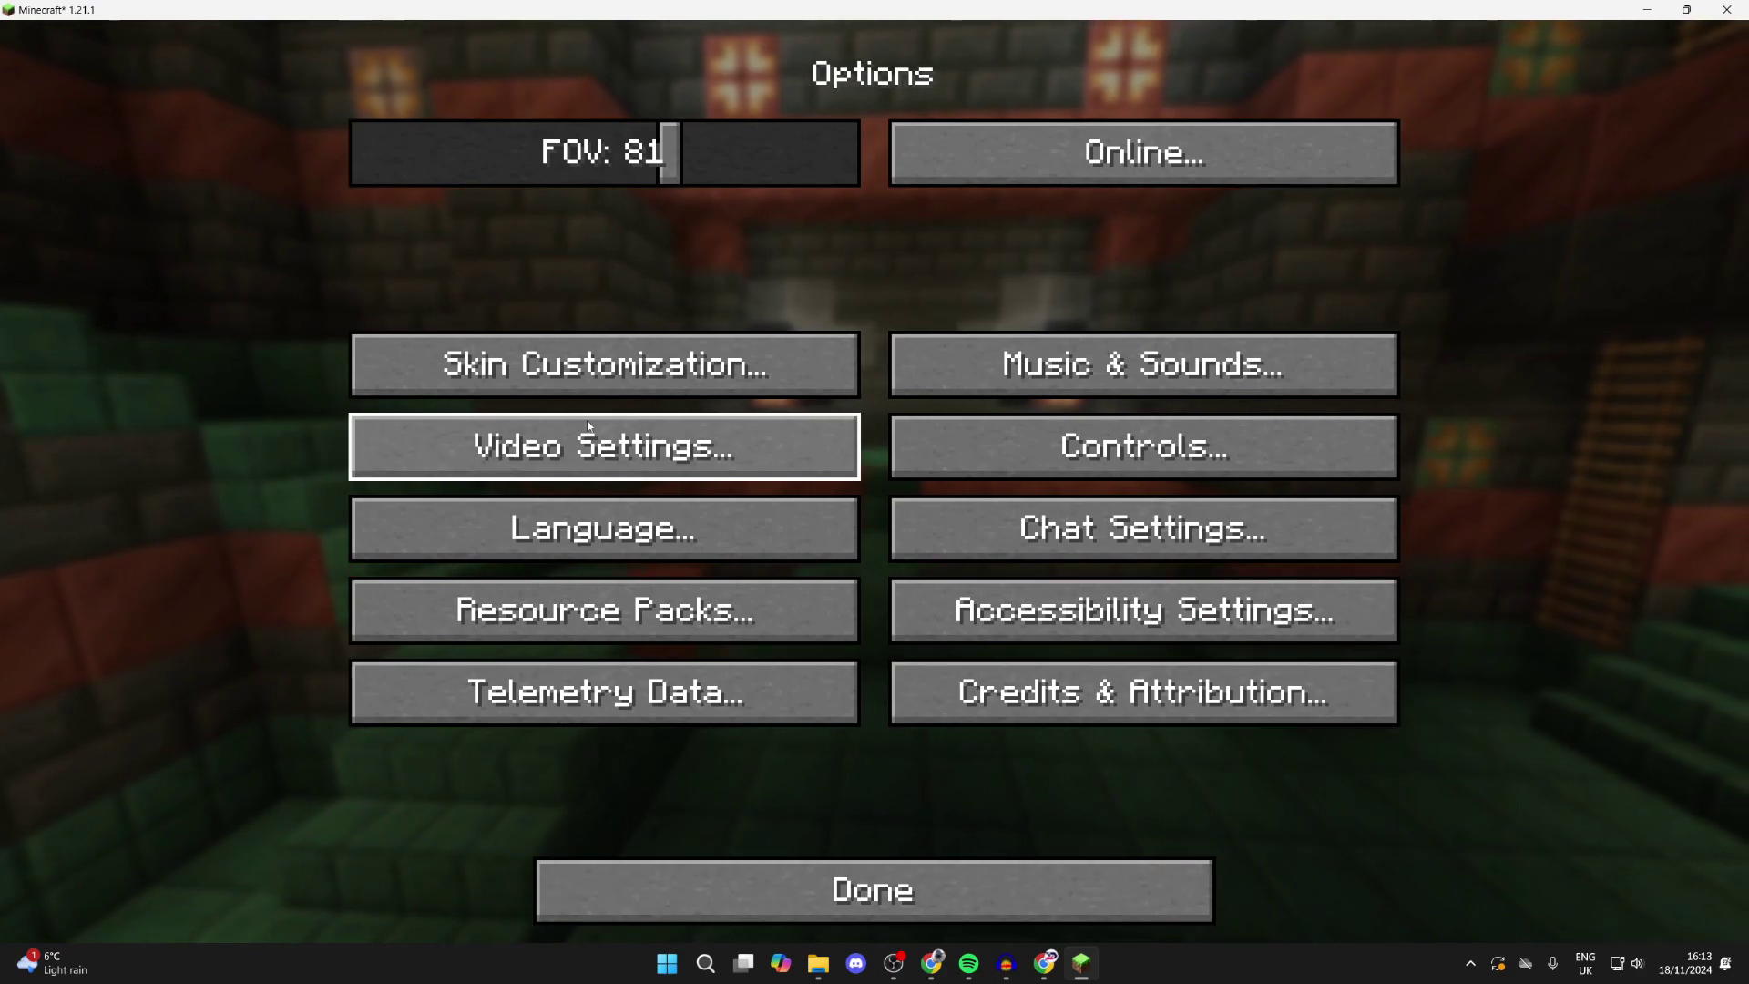
click(674, 446)
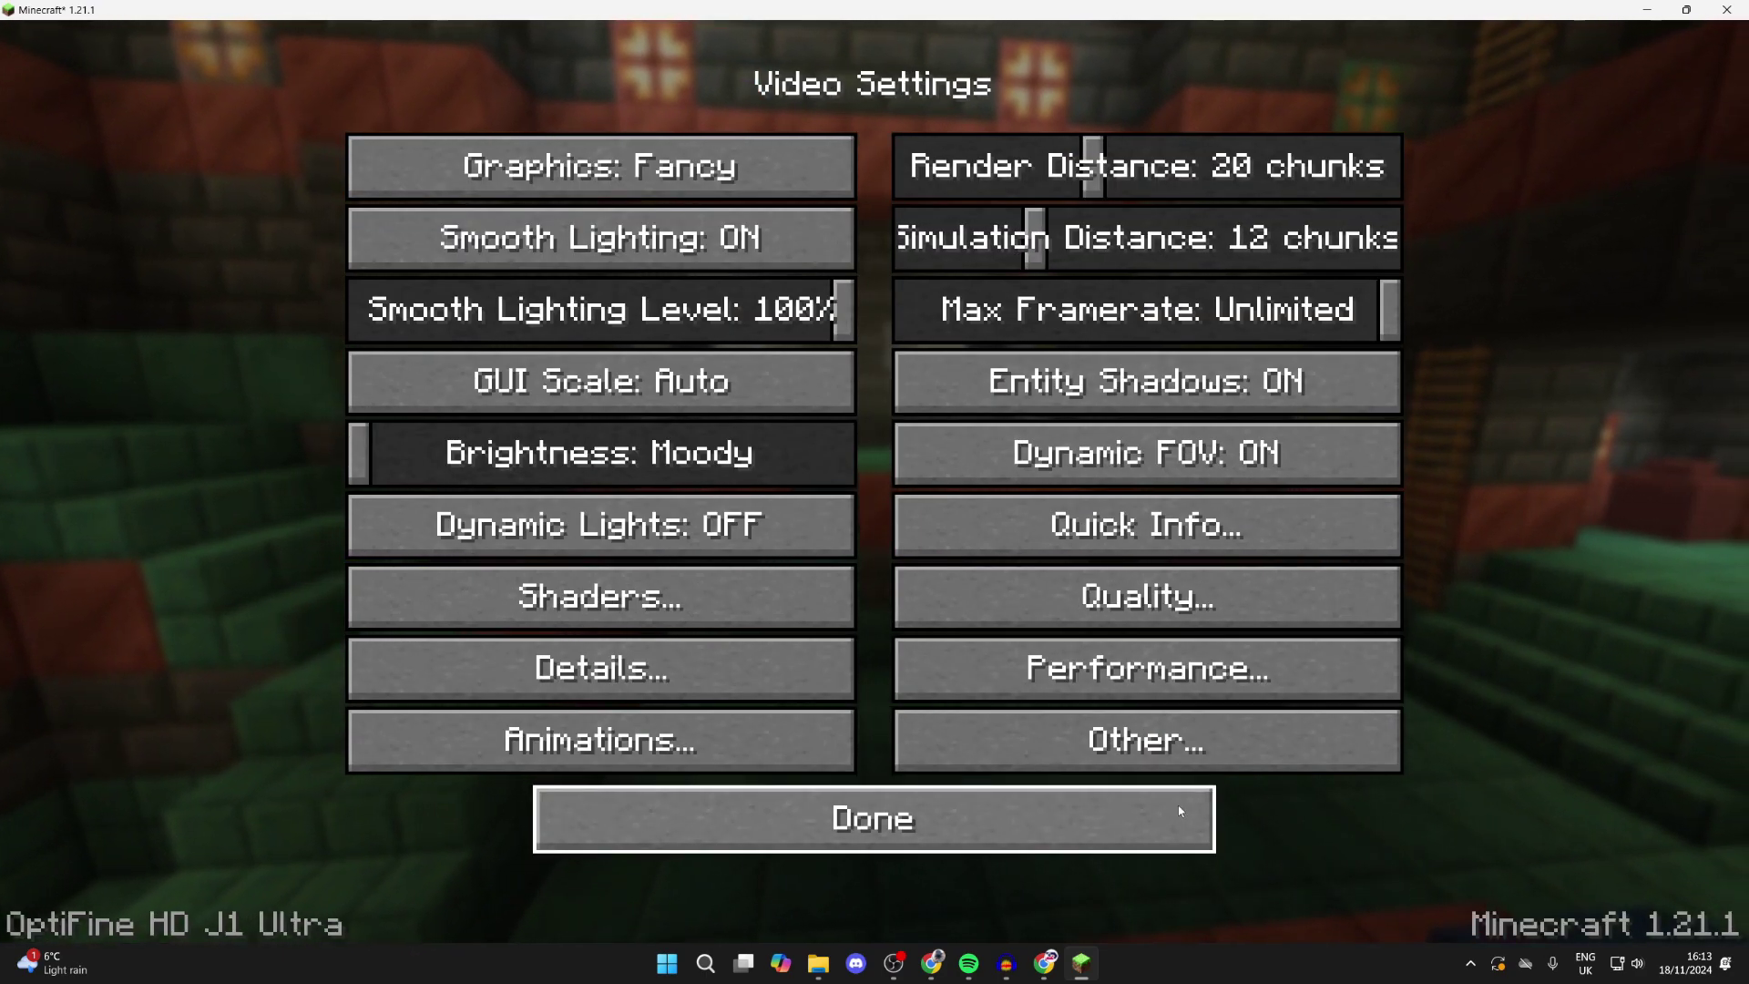
click(588, 596)
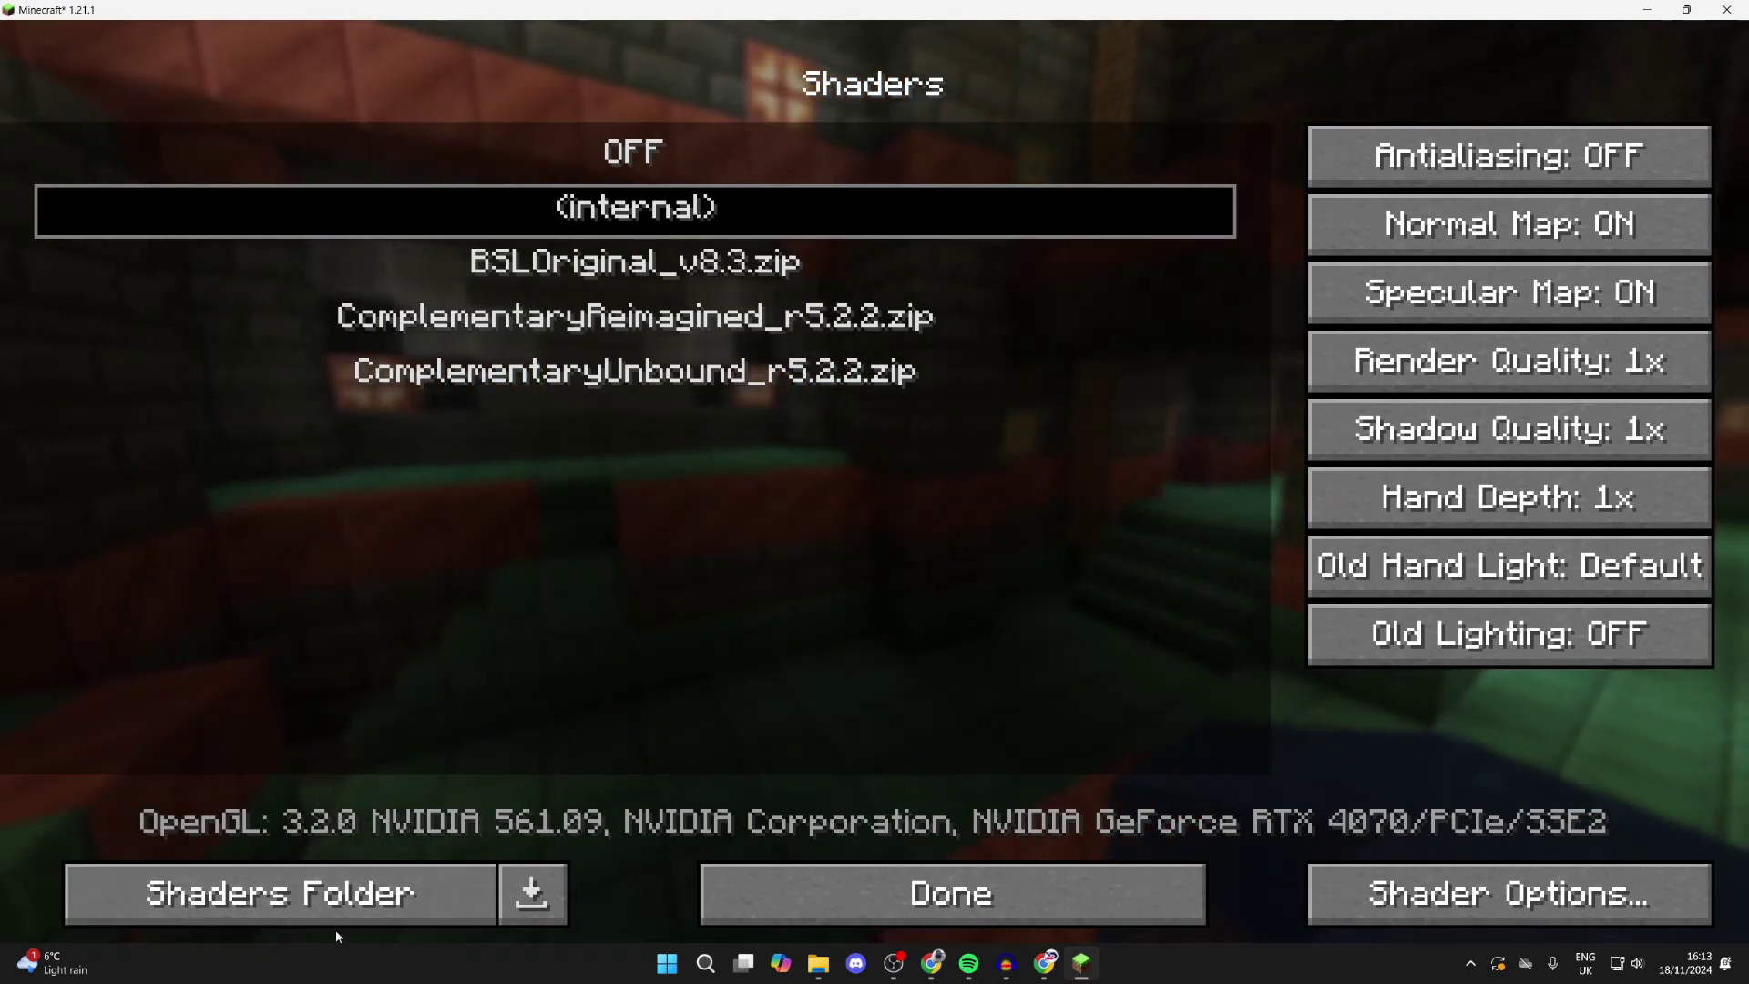
click(328, 896)
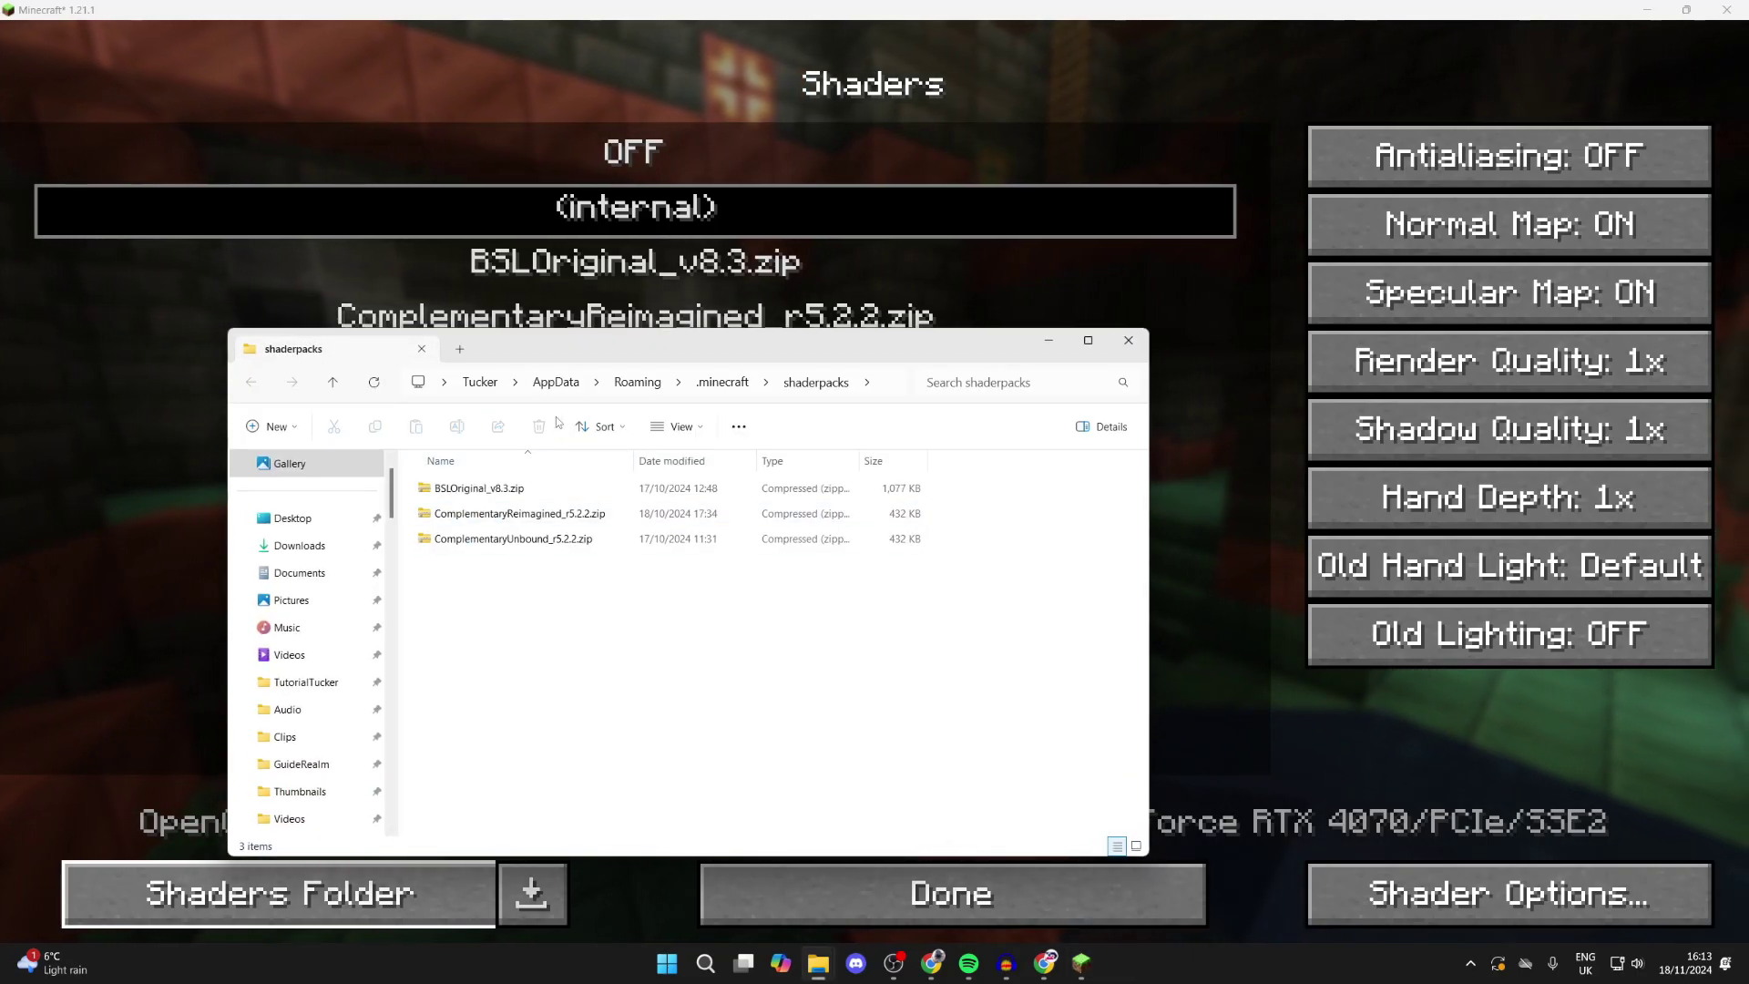
Step: Move Sildur's Vibrant Shaders v1.52 High.zip from the Downloads folder into the shaderpacks folder
drag(599, 345, 603, 315)
mouse_move(827, 965)
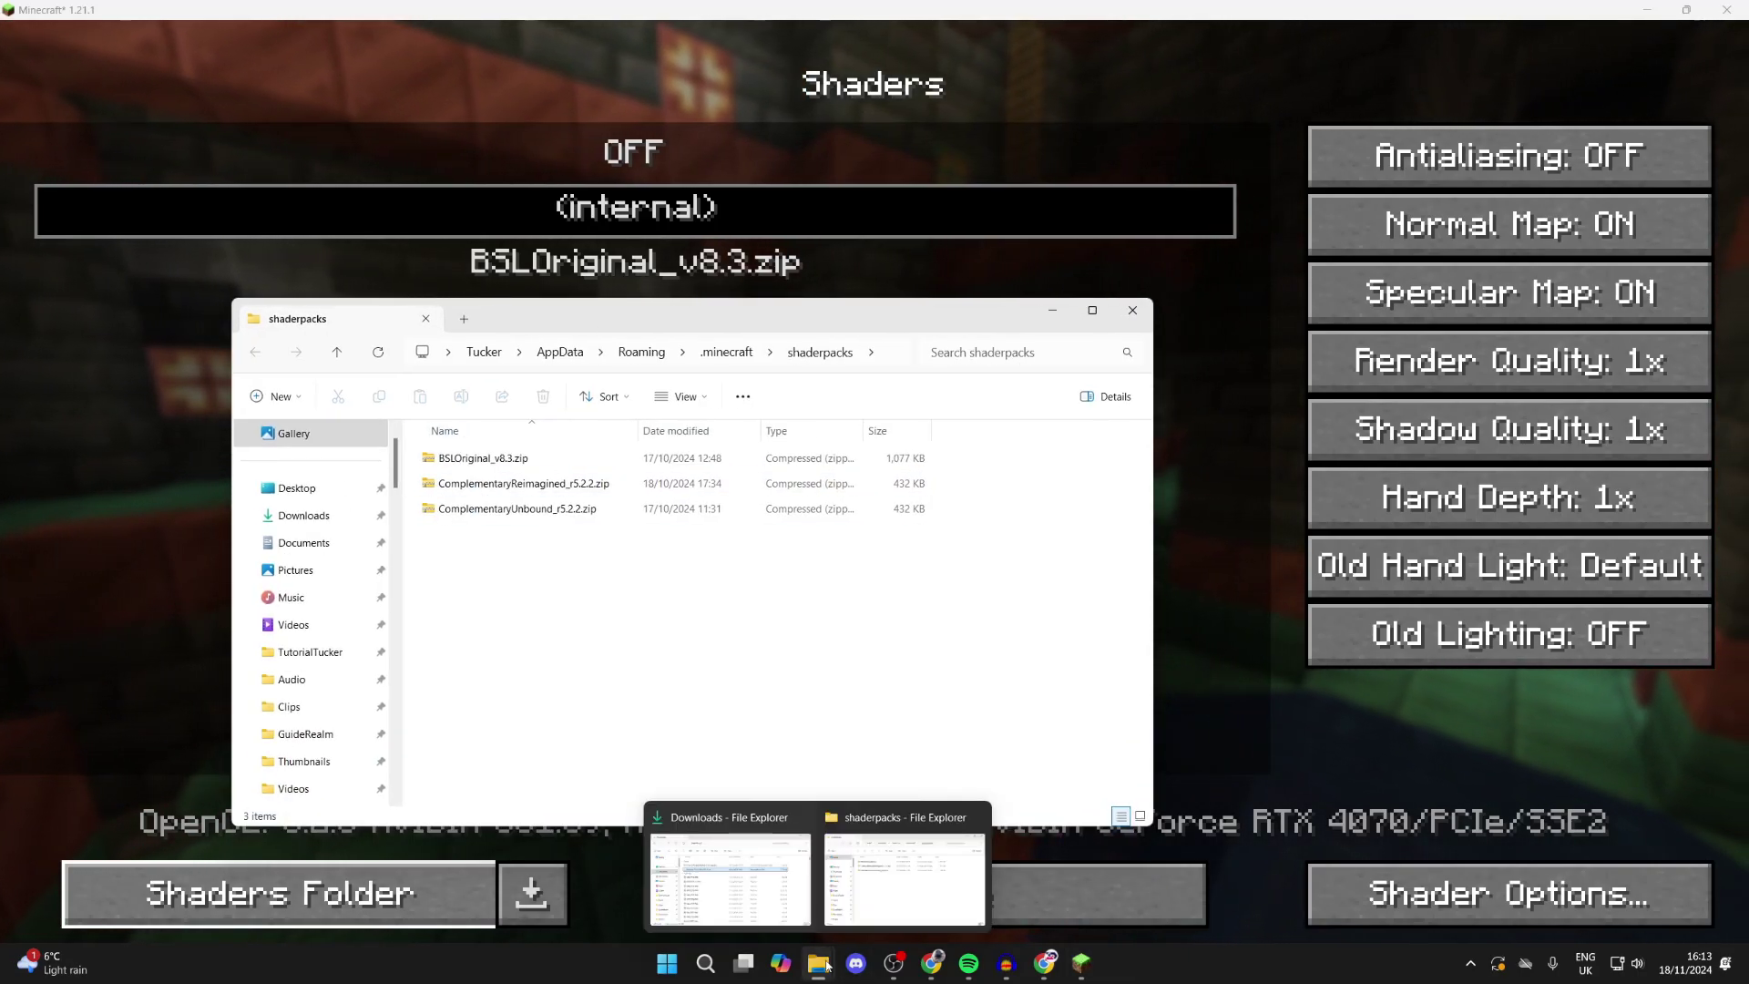
click(738, 877)
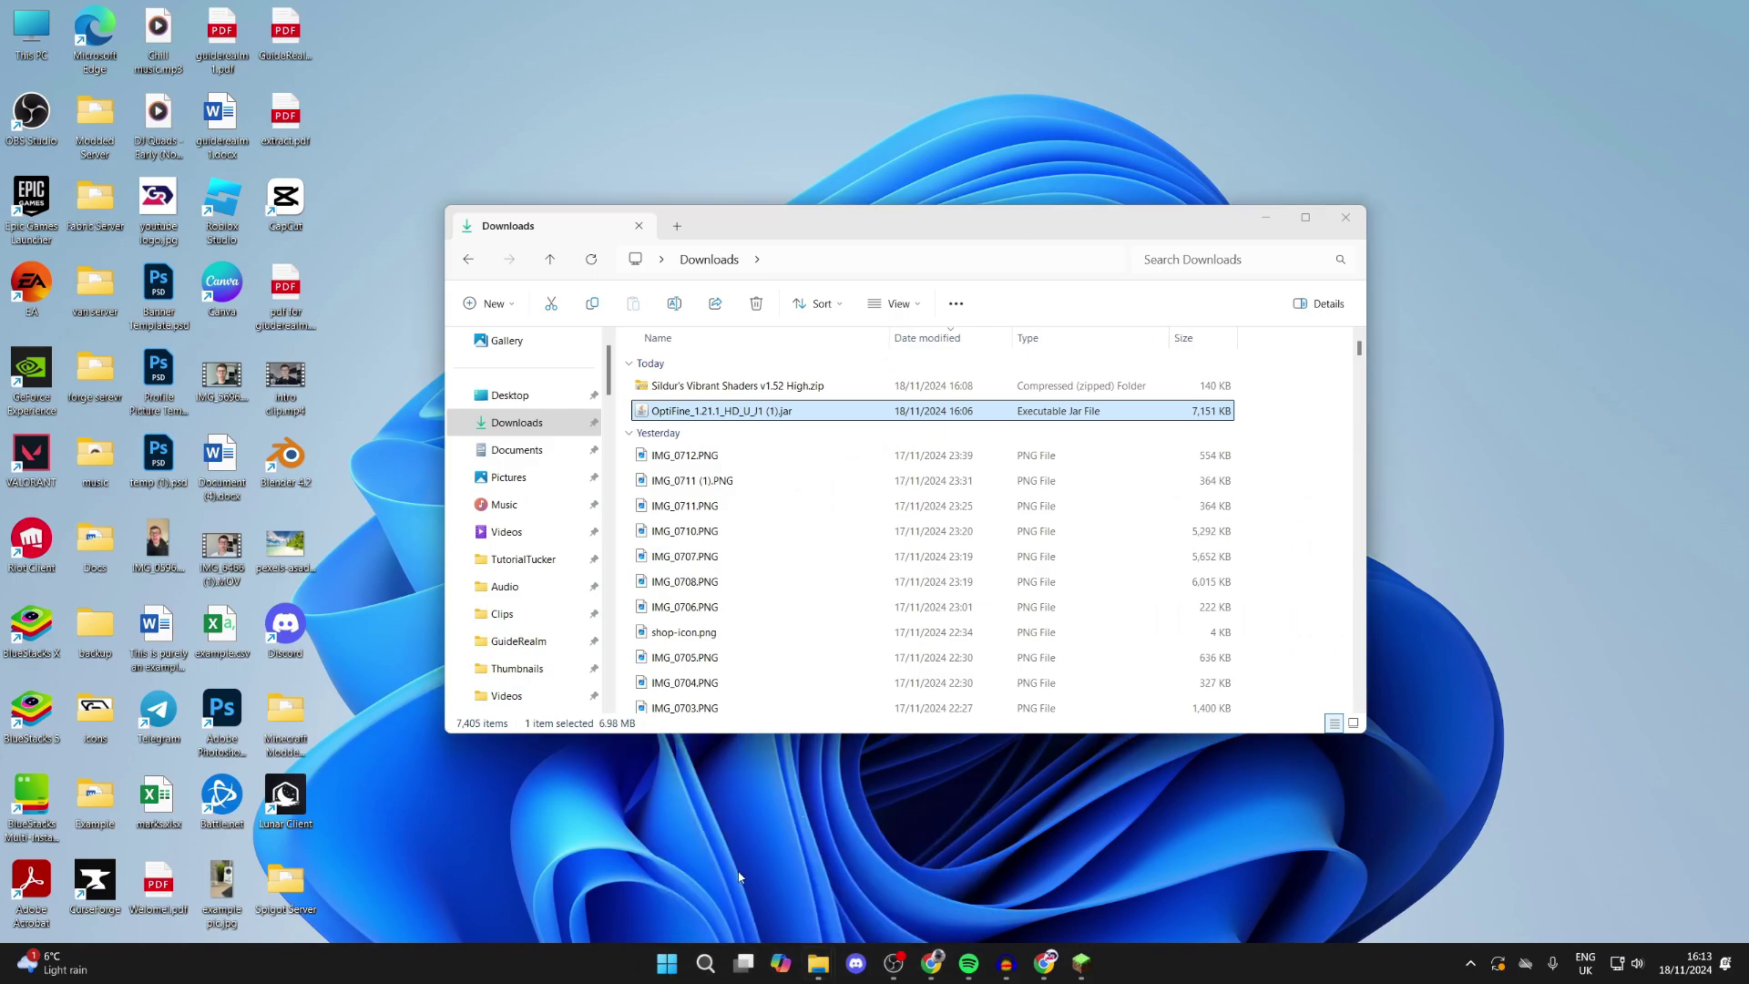
right_click(818, 964)
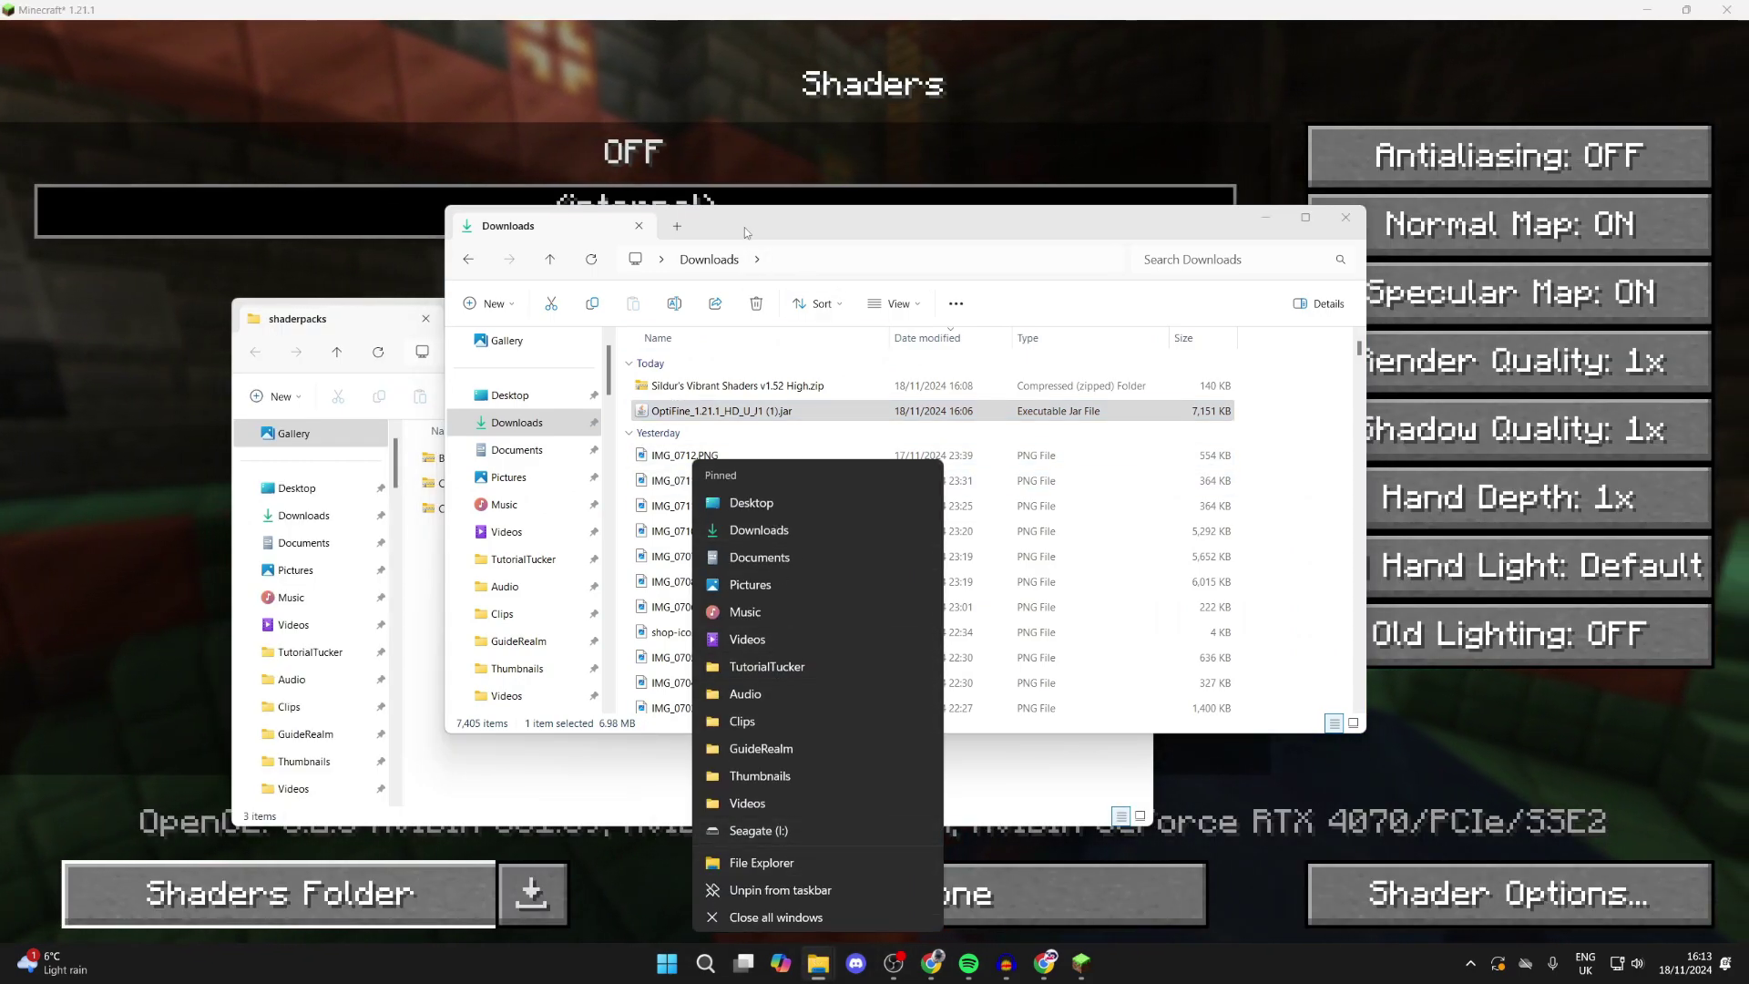
drag(745, 232, 1054, 272)
drag(975, 425, 969, 405)
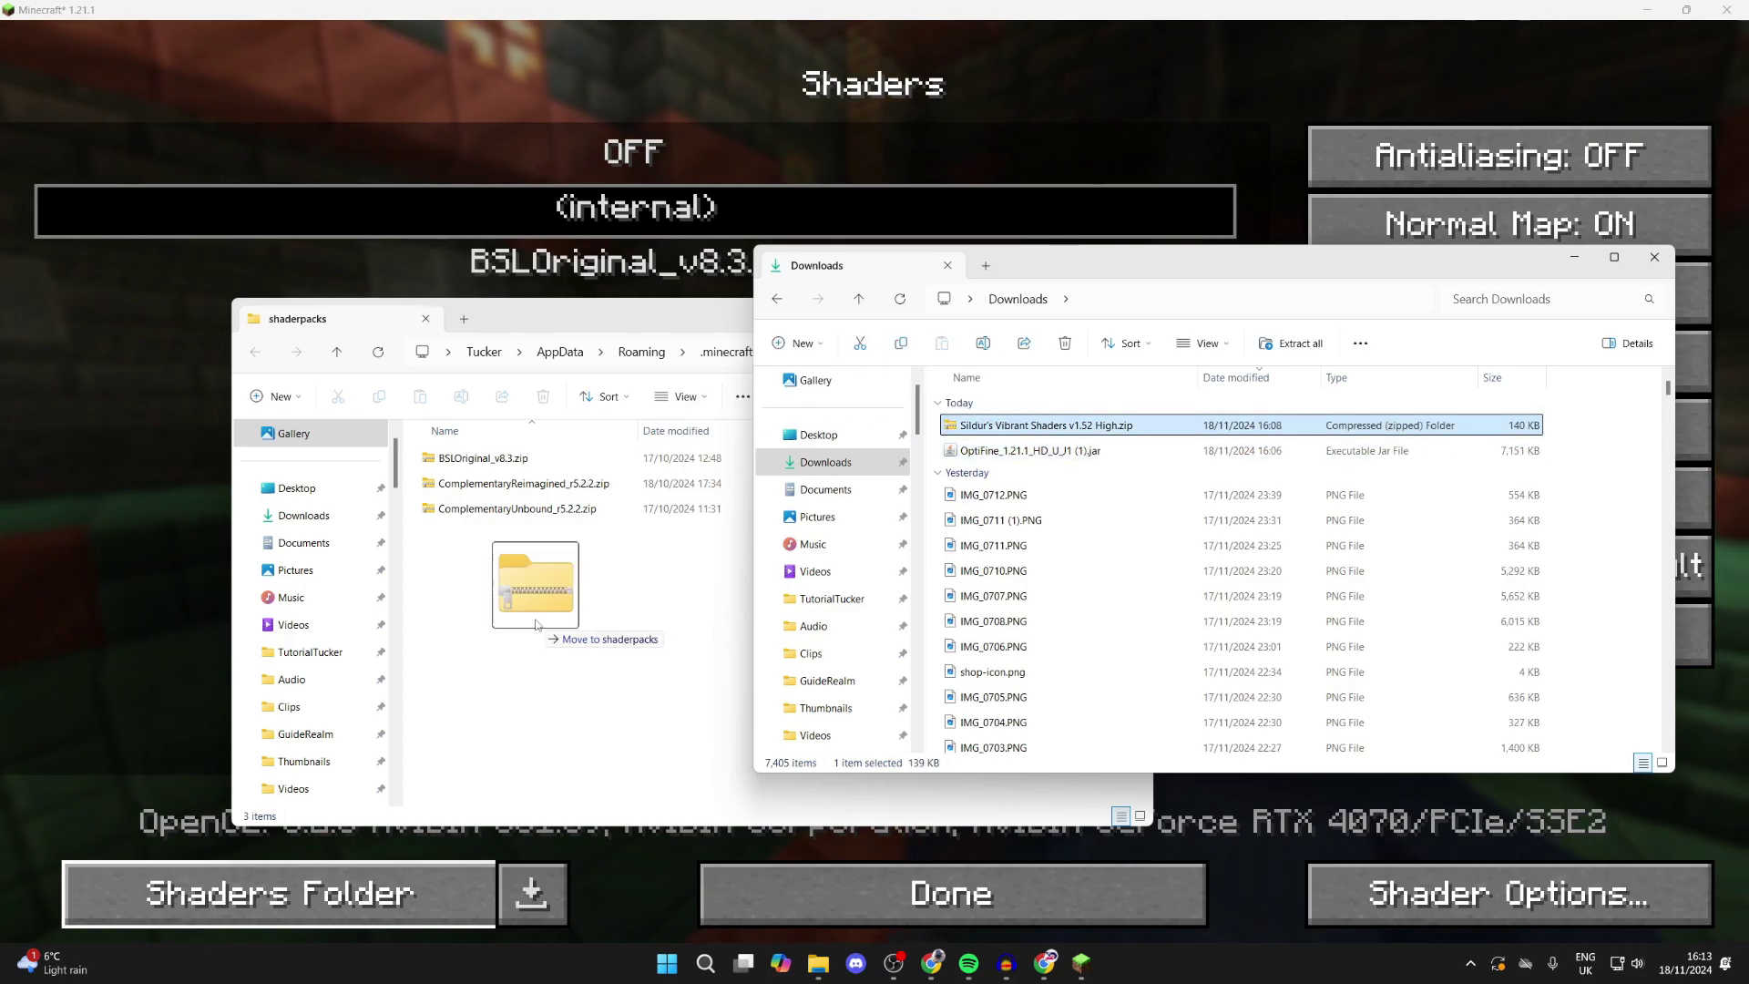
drag(536, 625, 537, 625)
Step: Activate Sildur's Vibrant Shaders v1.52 High.zip in the game and return to the title screen
click(619, 6)
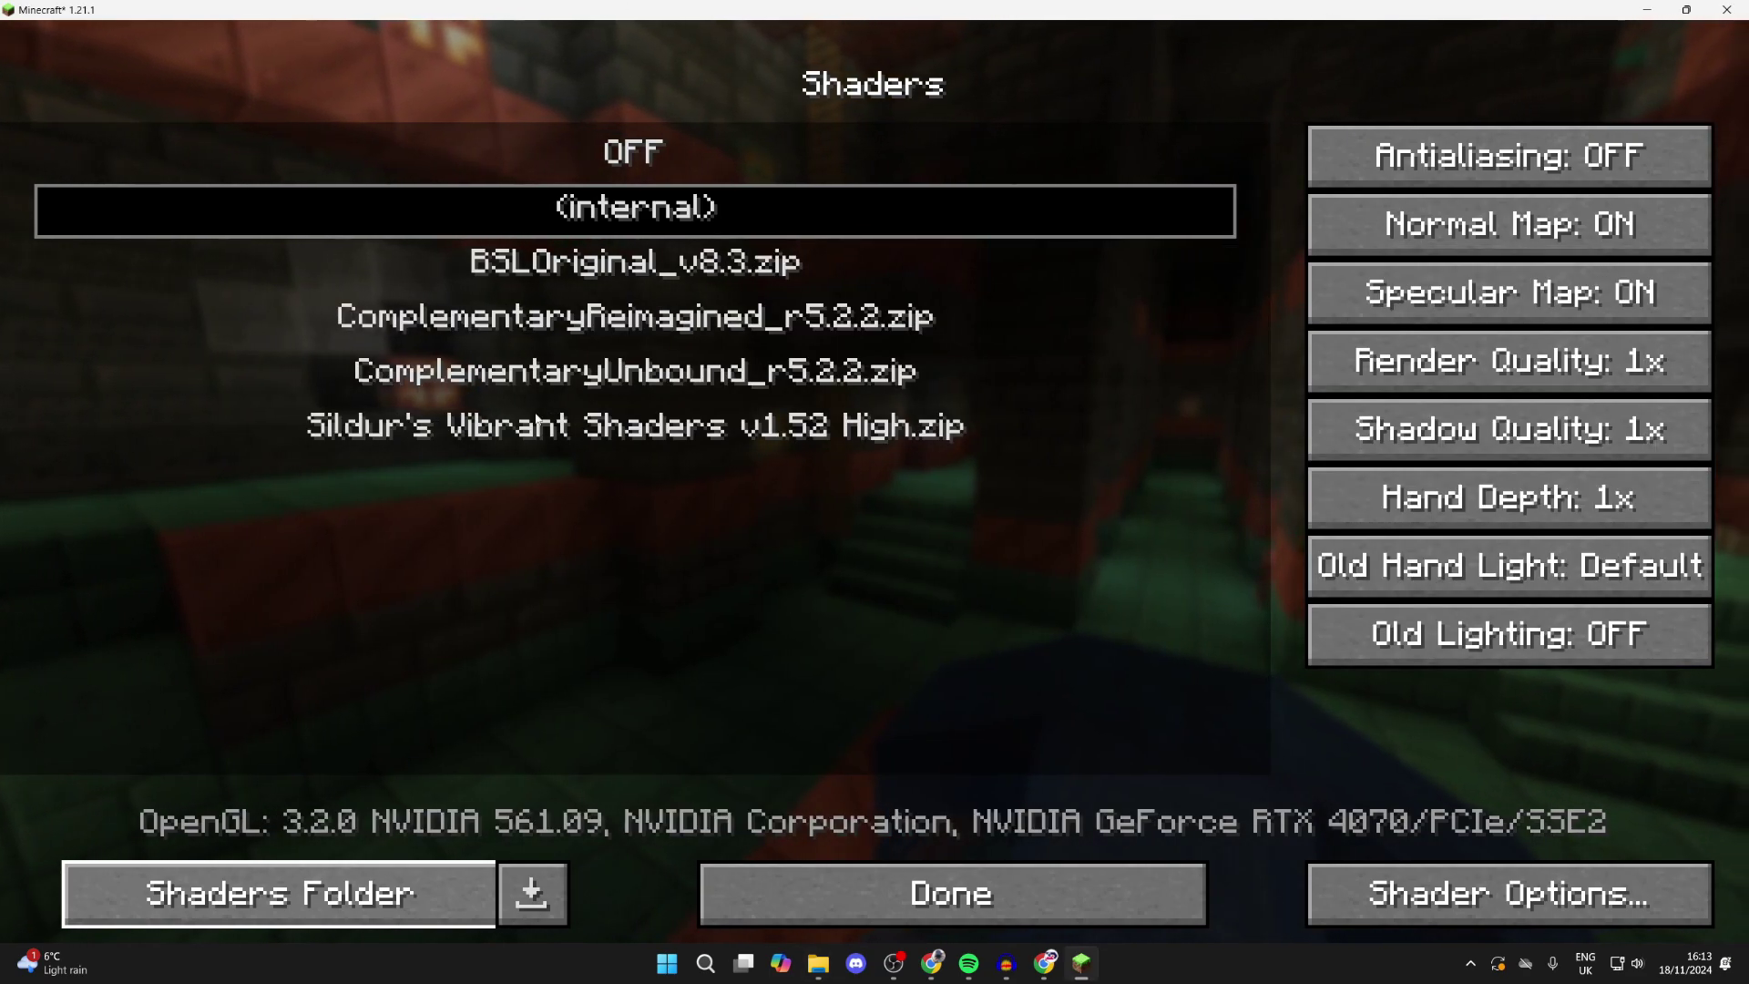
click(616, 439)
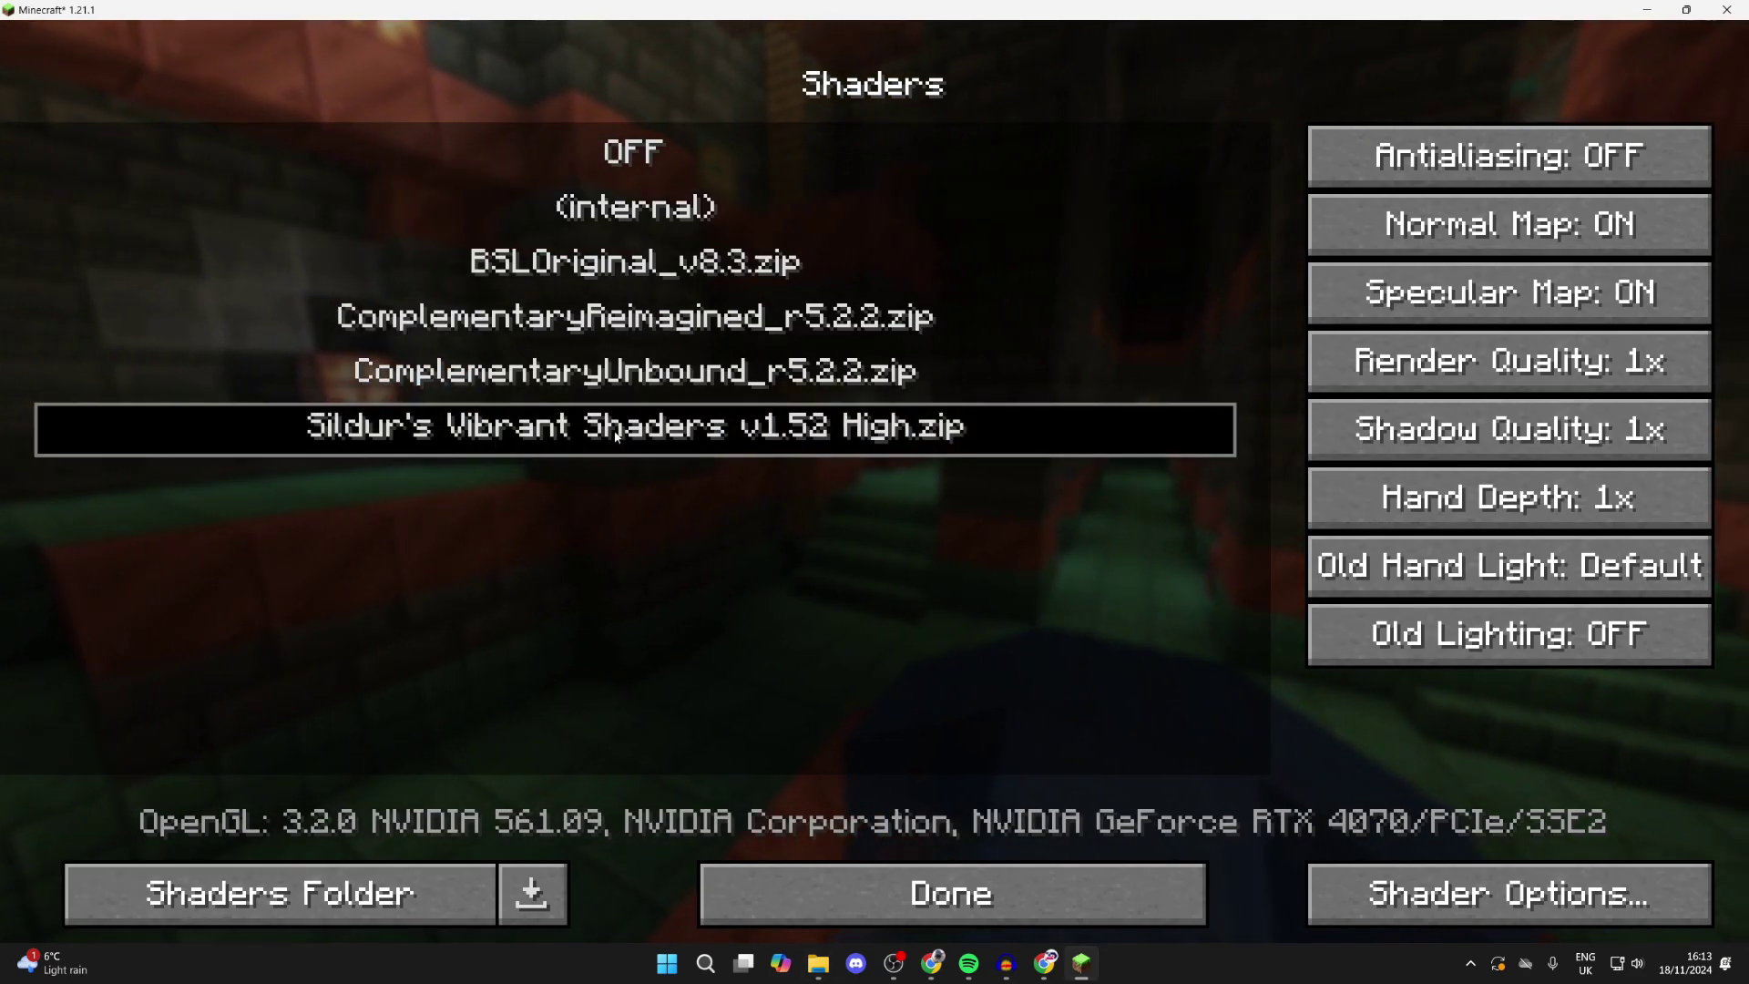
click(916, 894)
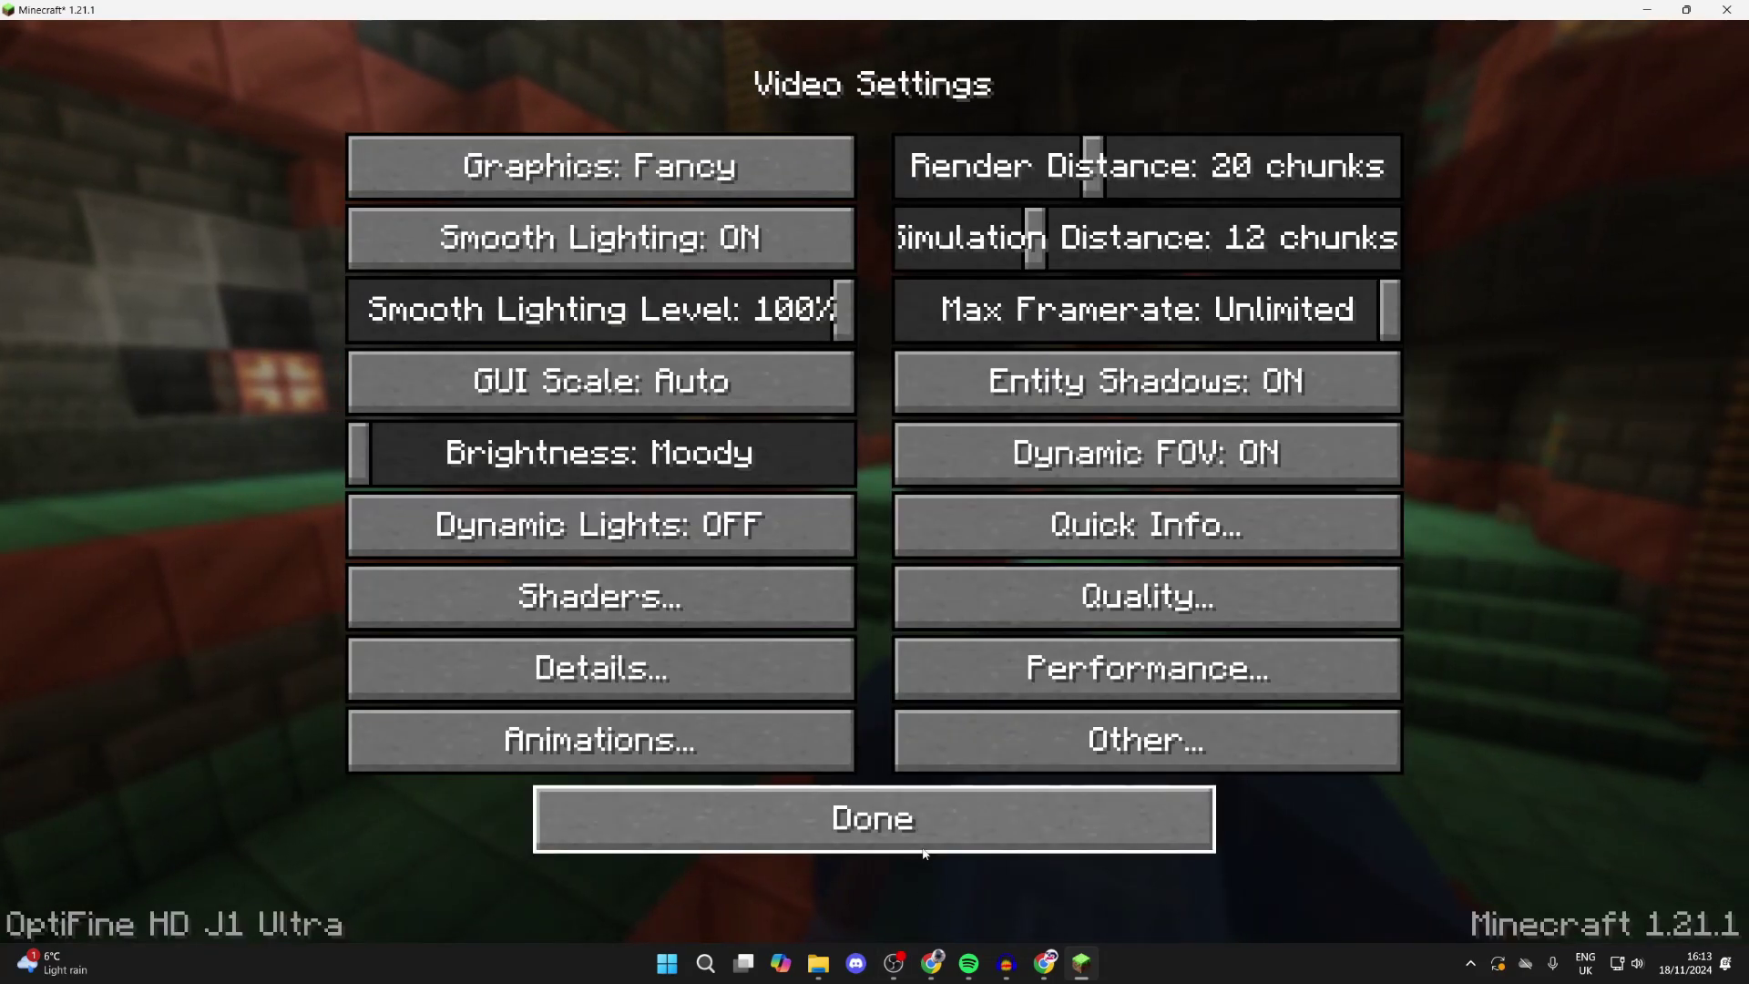
click(920, 831)
click(922, 874)
Step: Load the first singleplayer world and walk around to examine the shader's sky, lighting and plant shadows
click(865, 448)
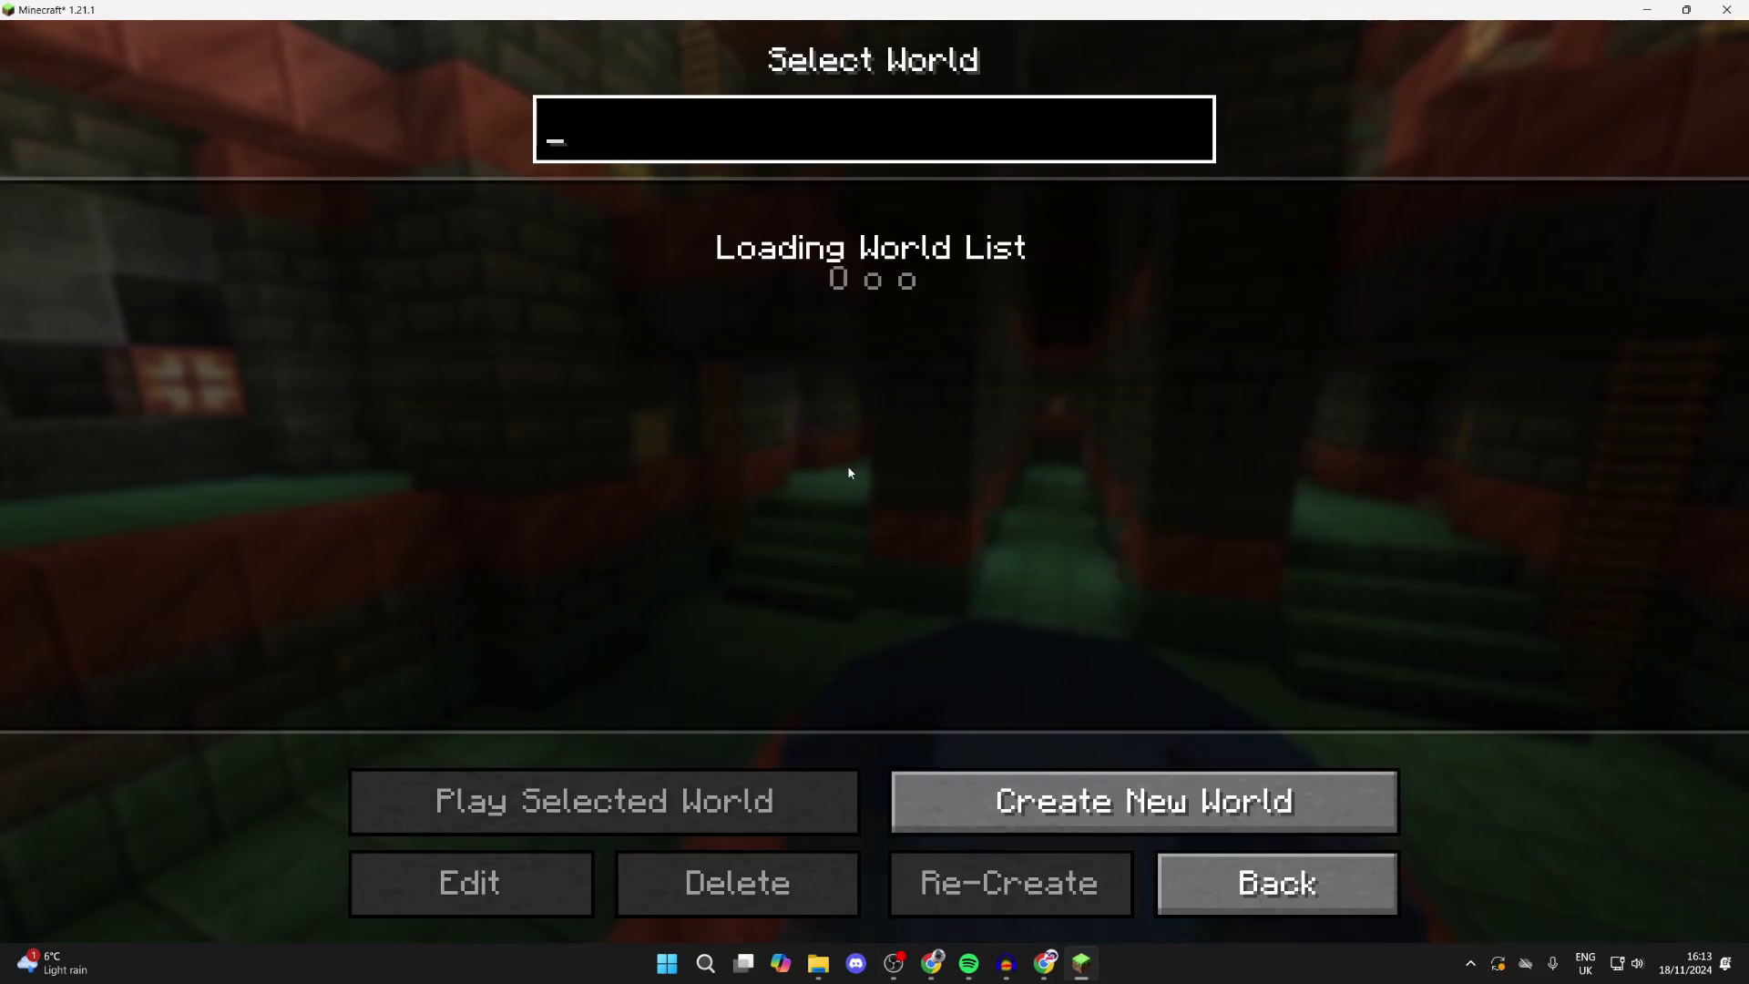
double_click(802, 222)
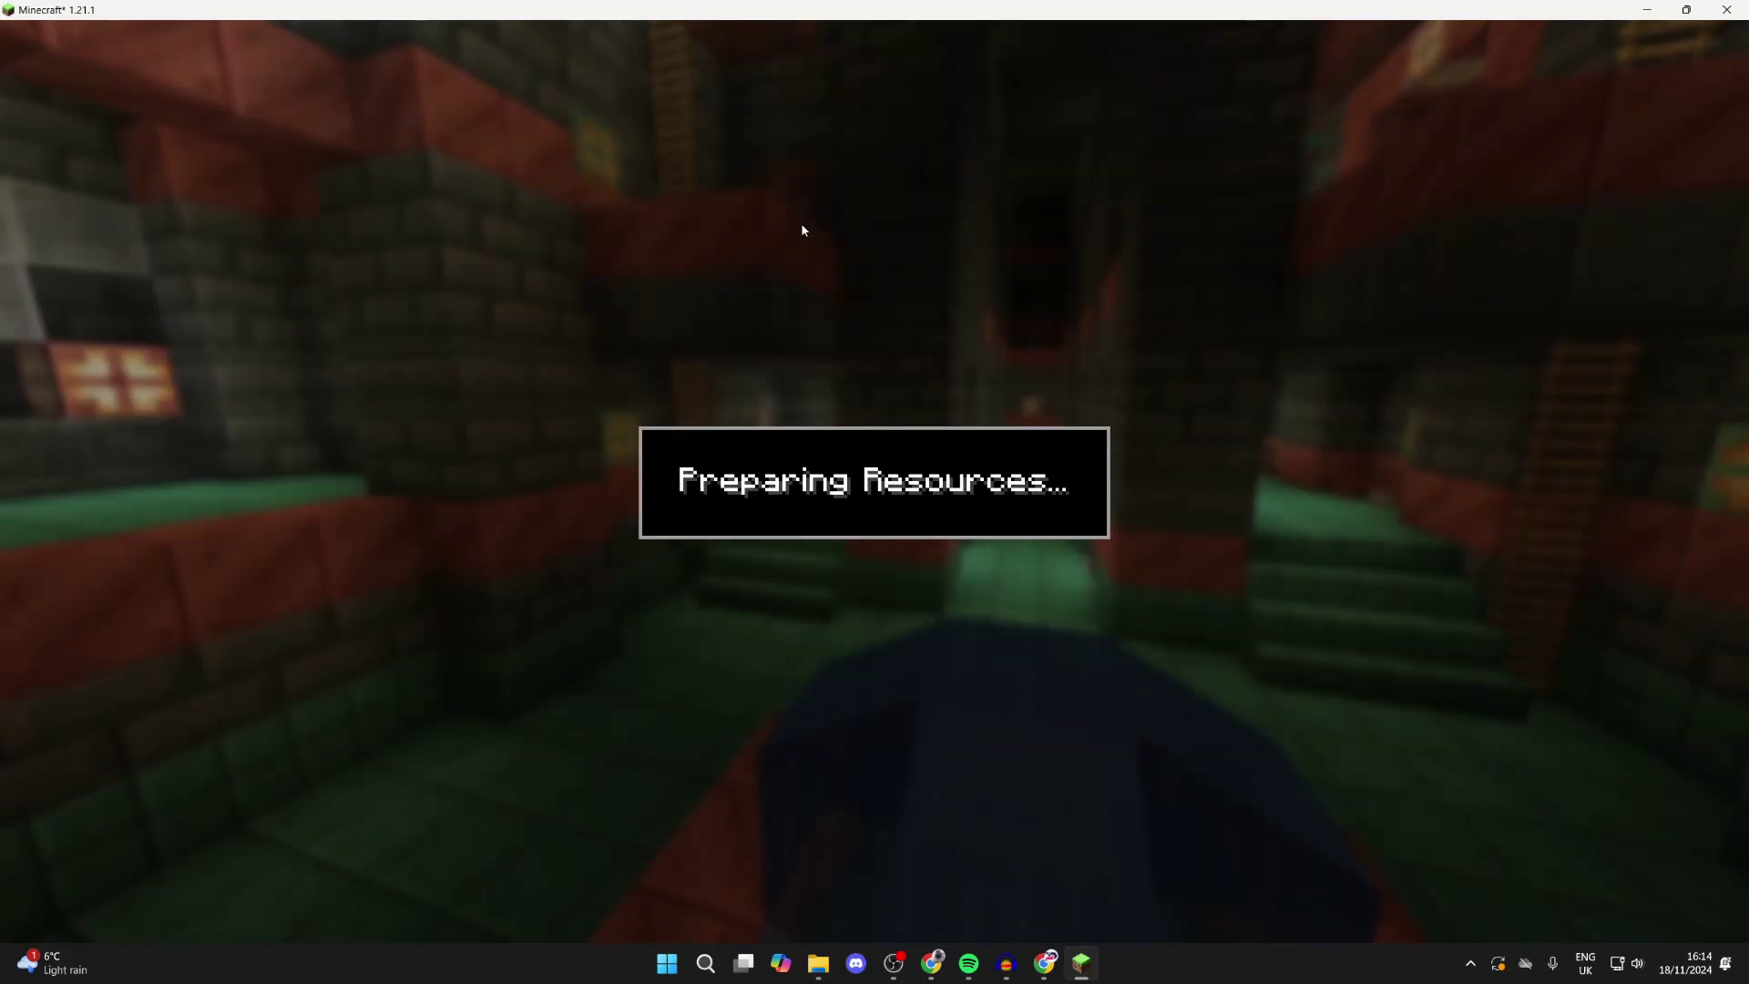
key(w)
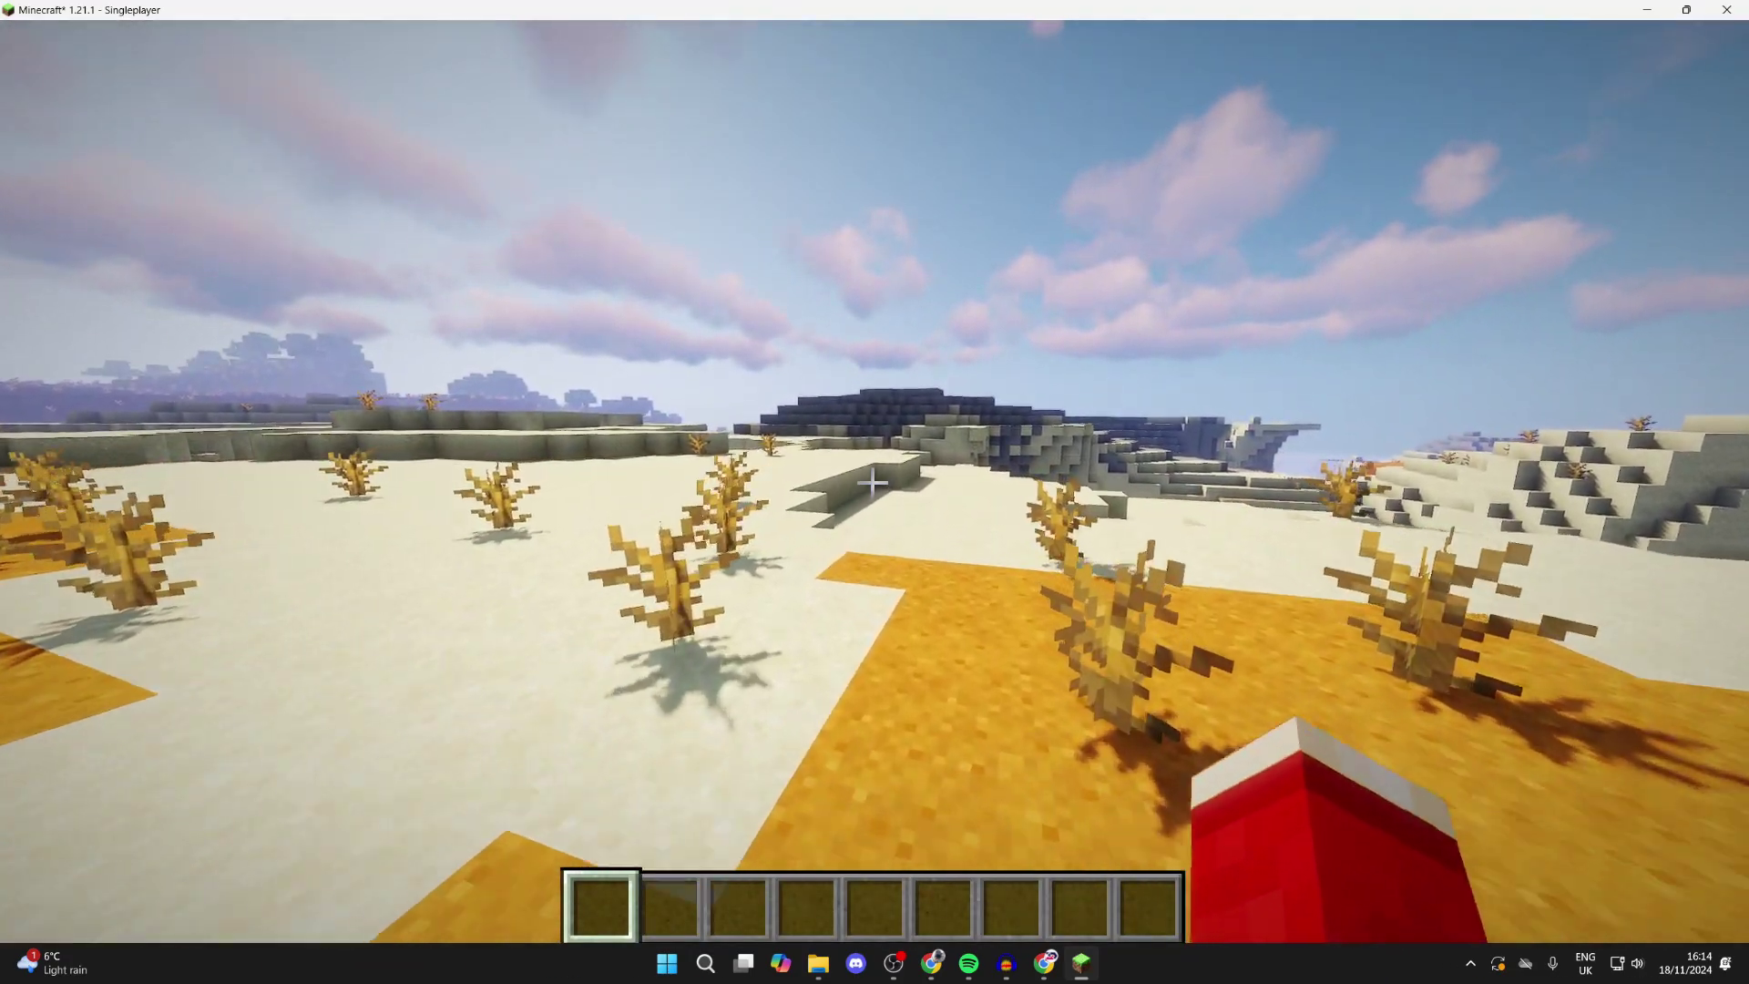
key(w)
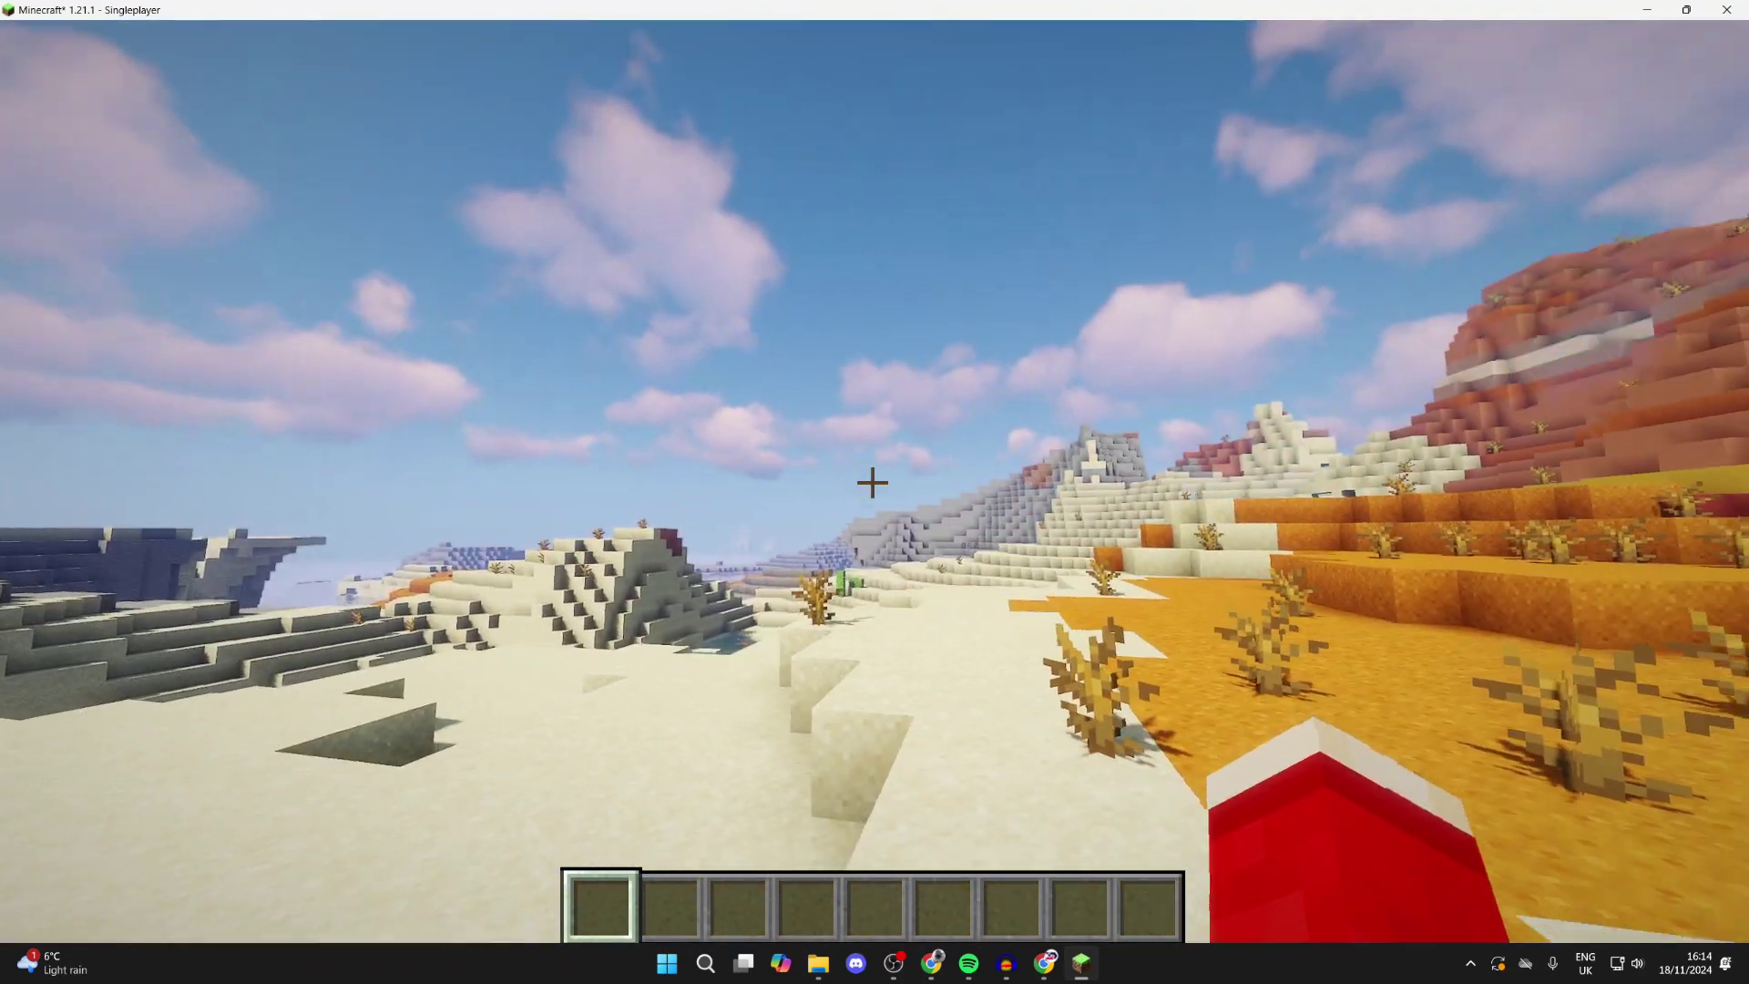
key(w)
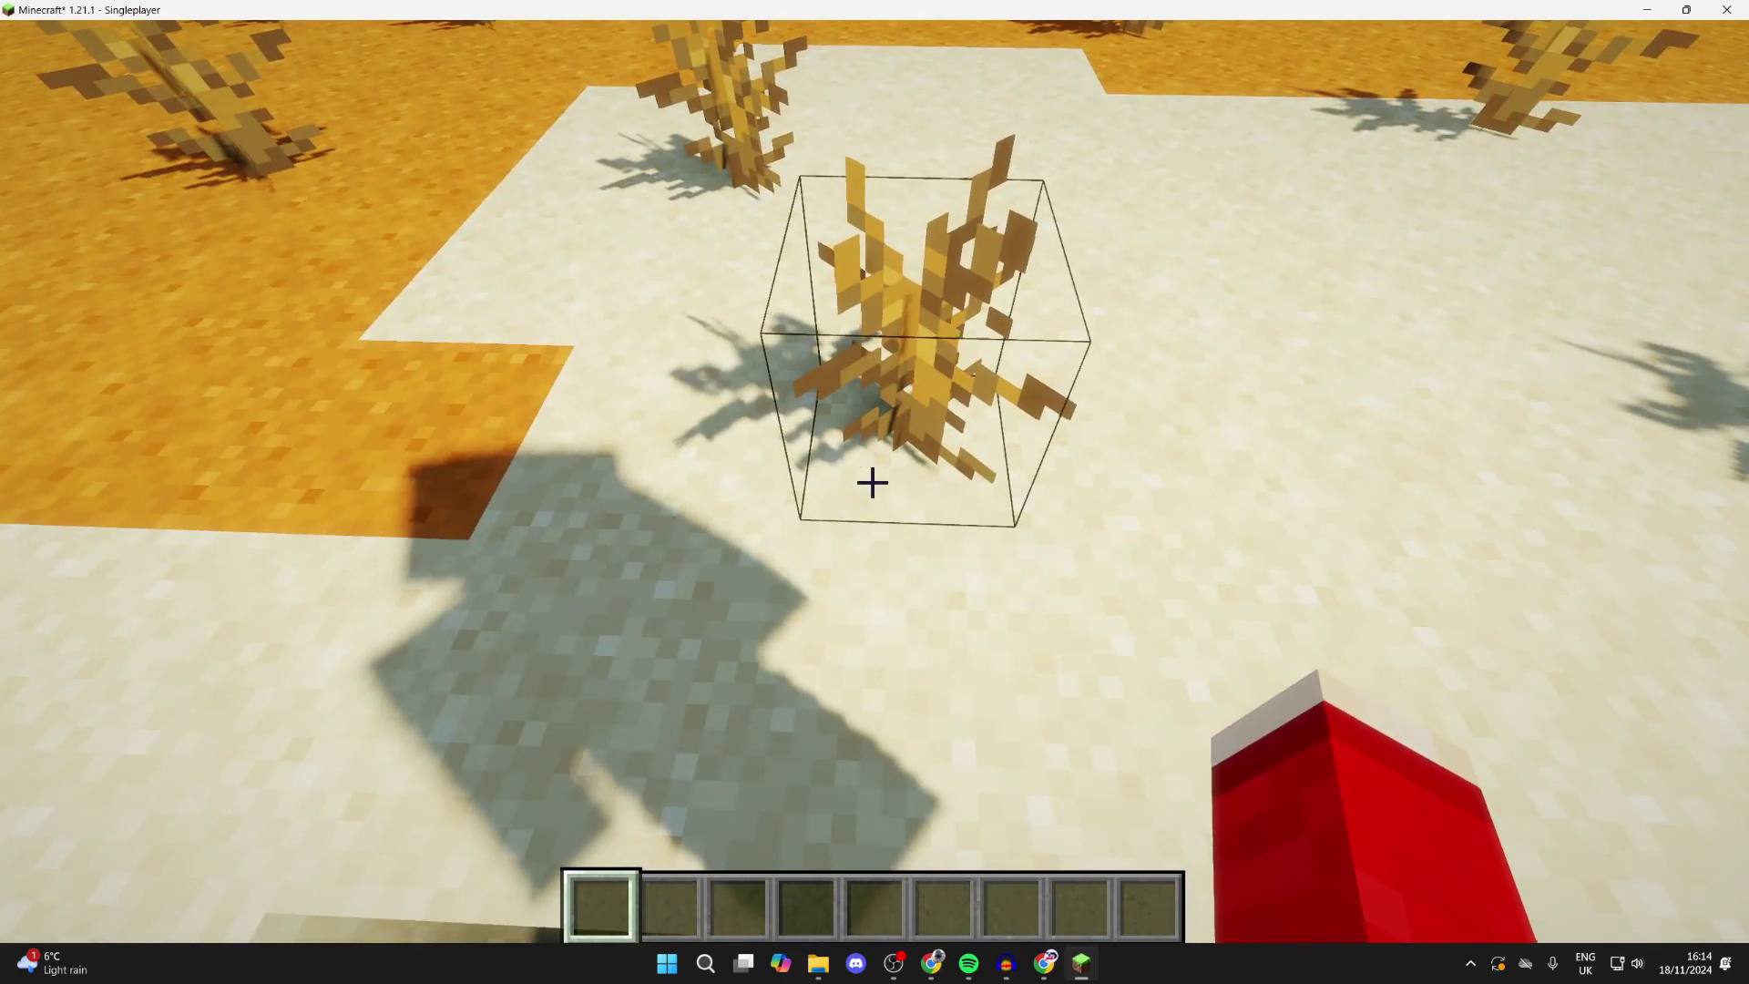
key(c)
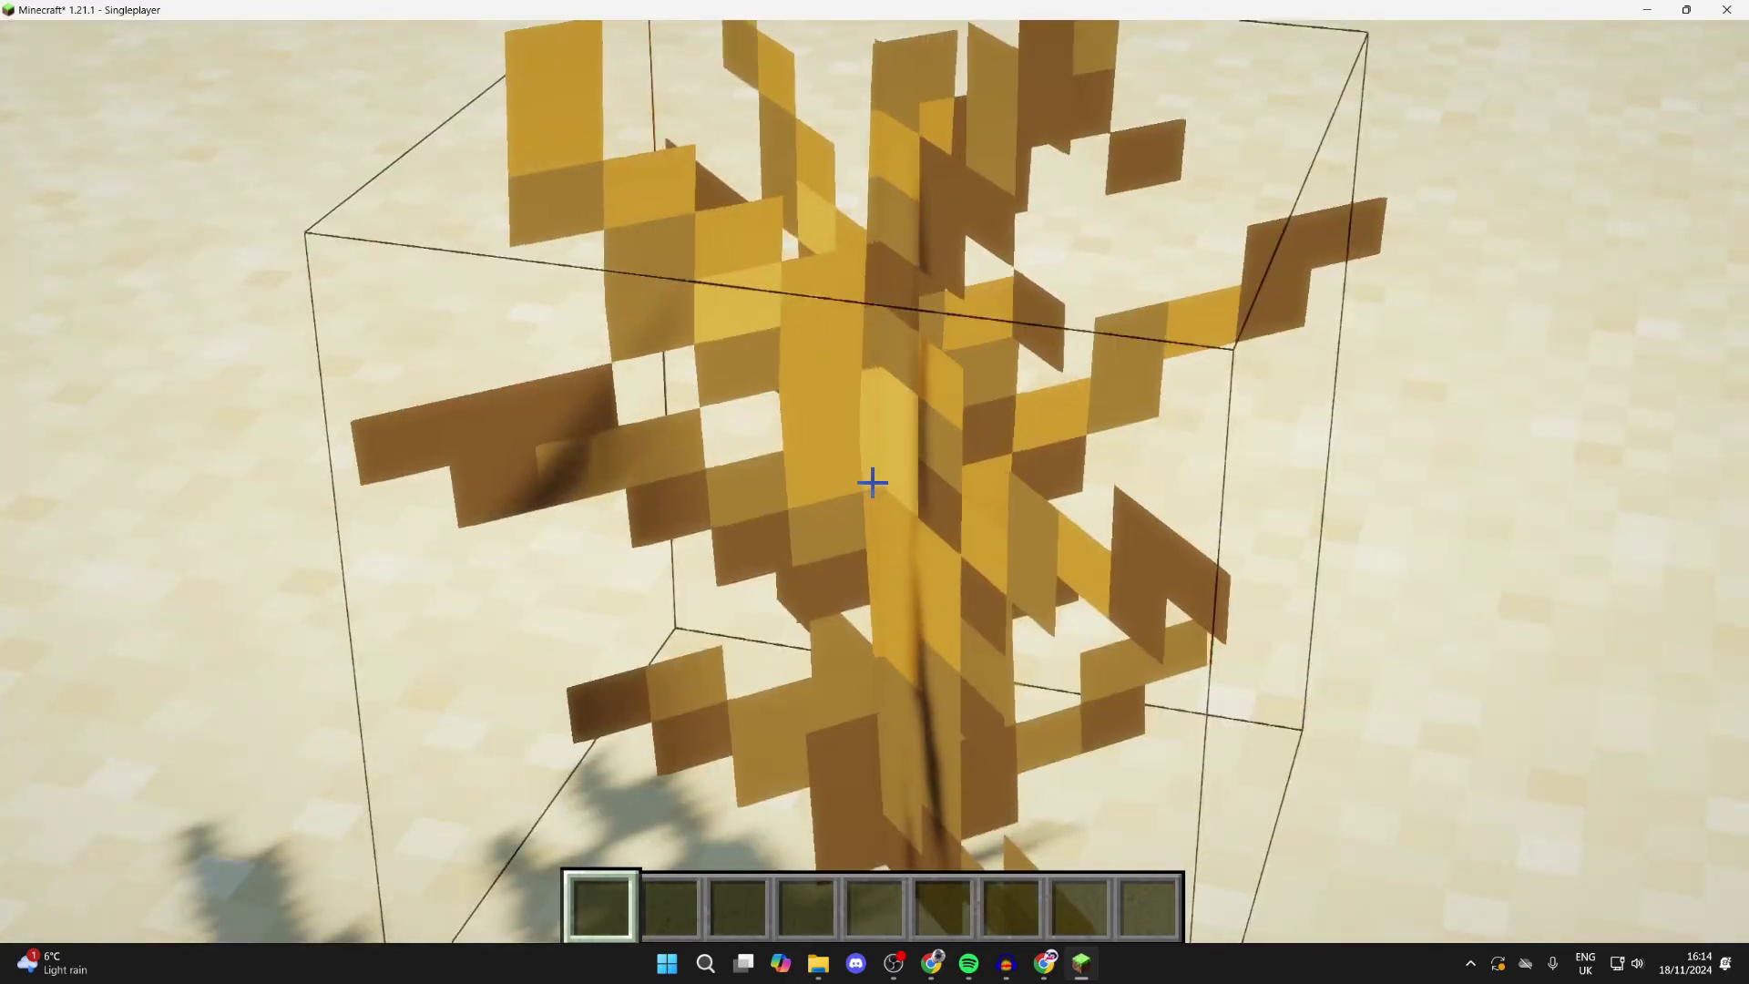